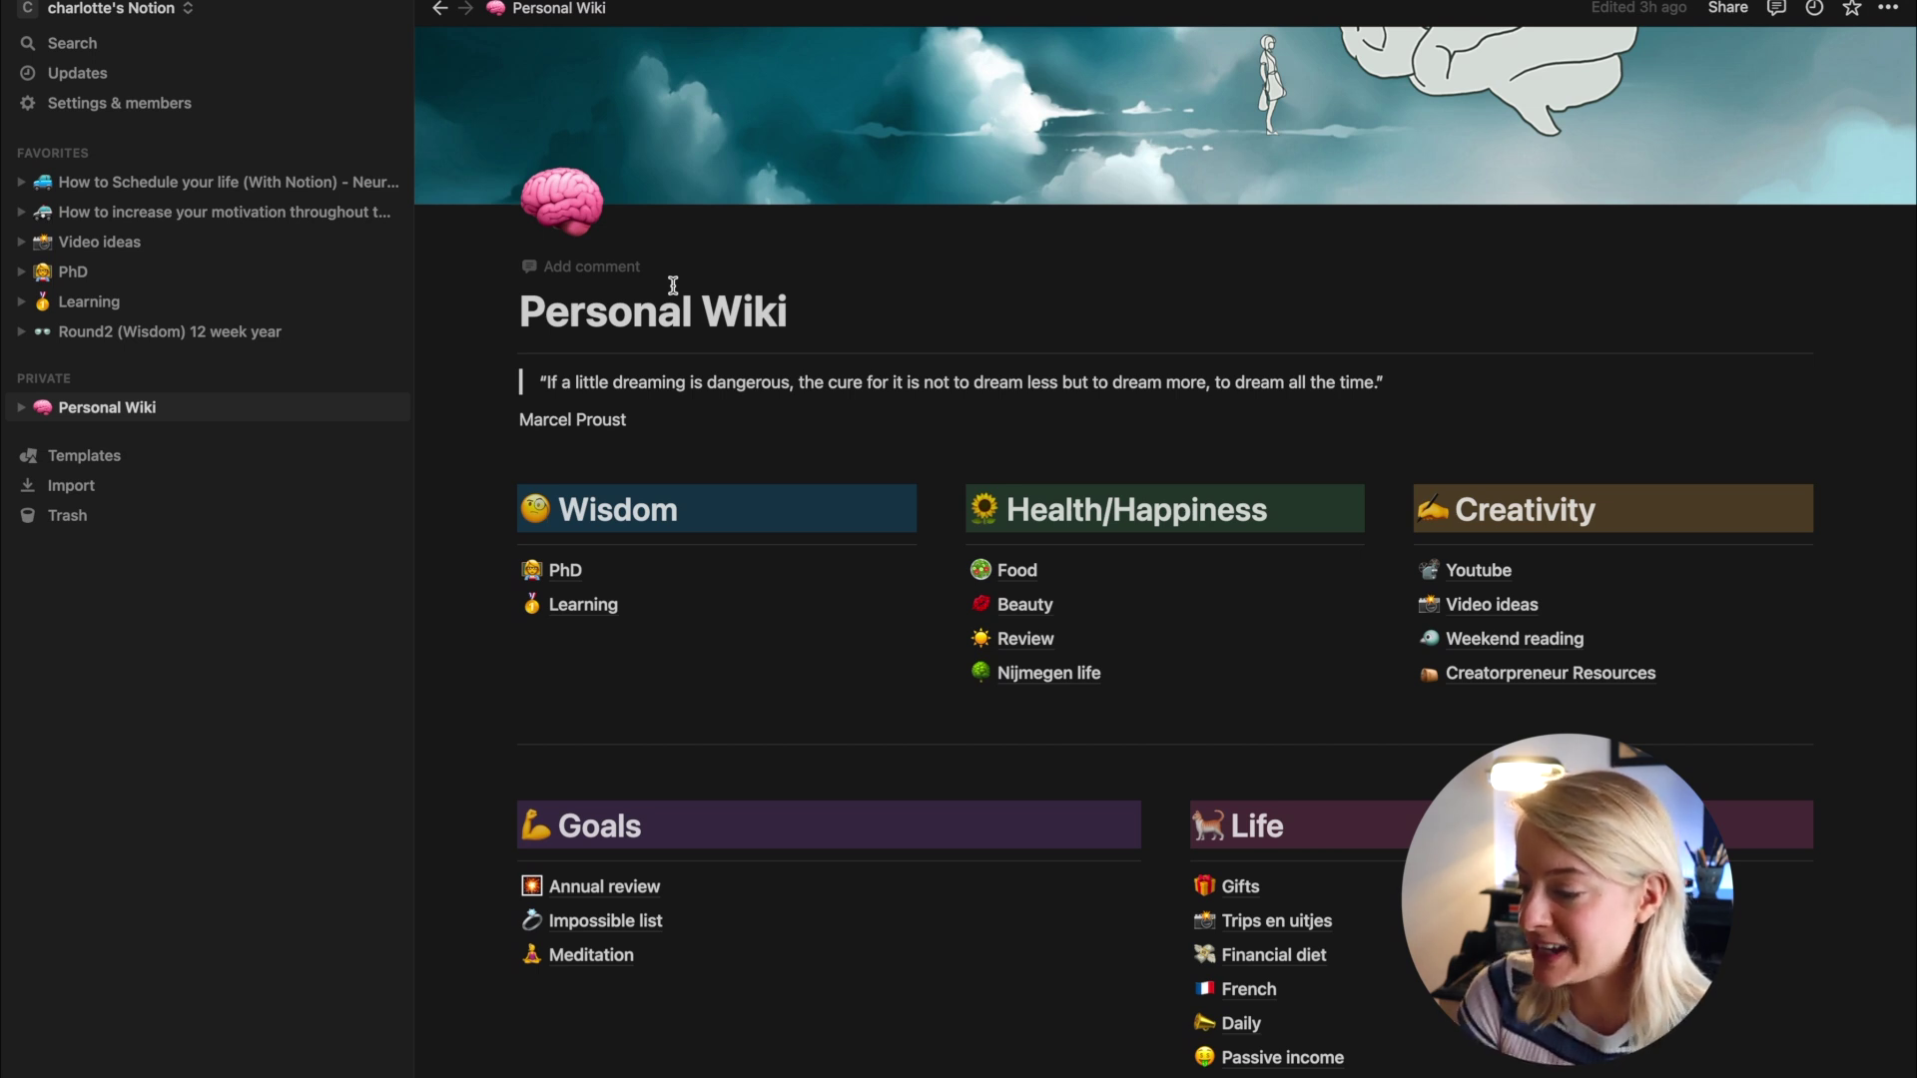
{"action": "triple_click", "coordinate": [686, 387]}
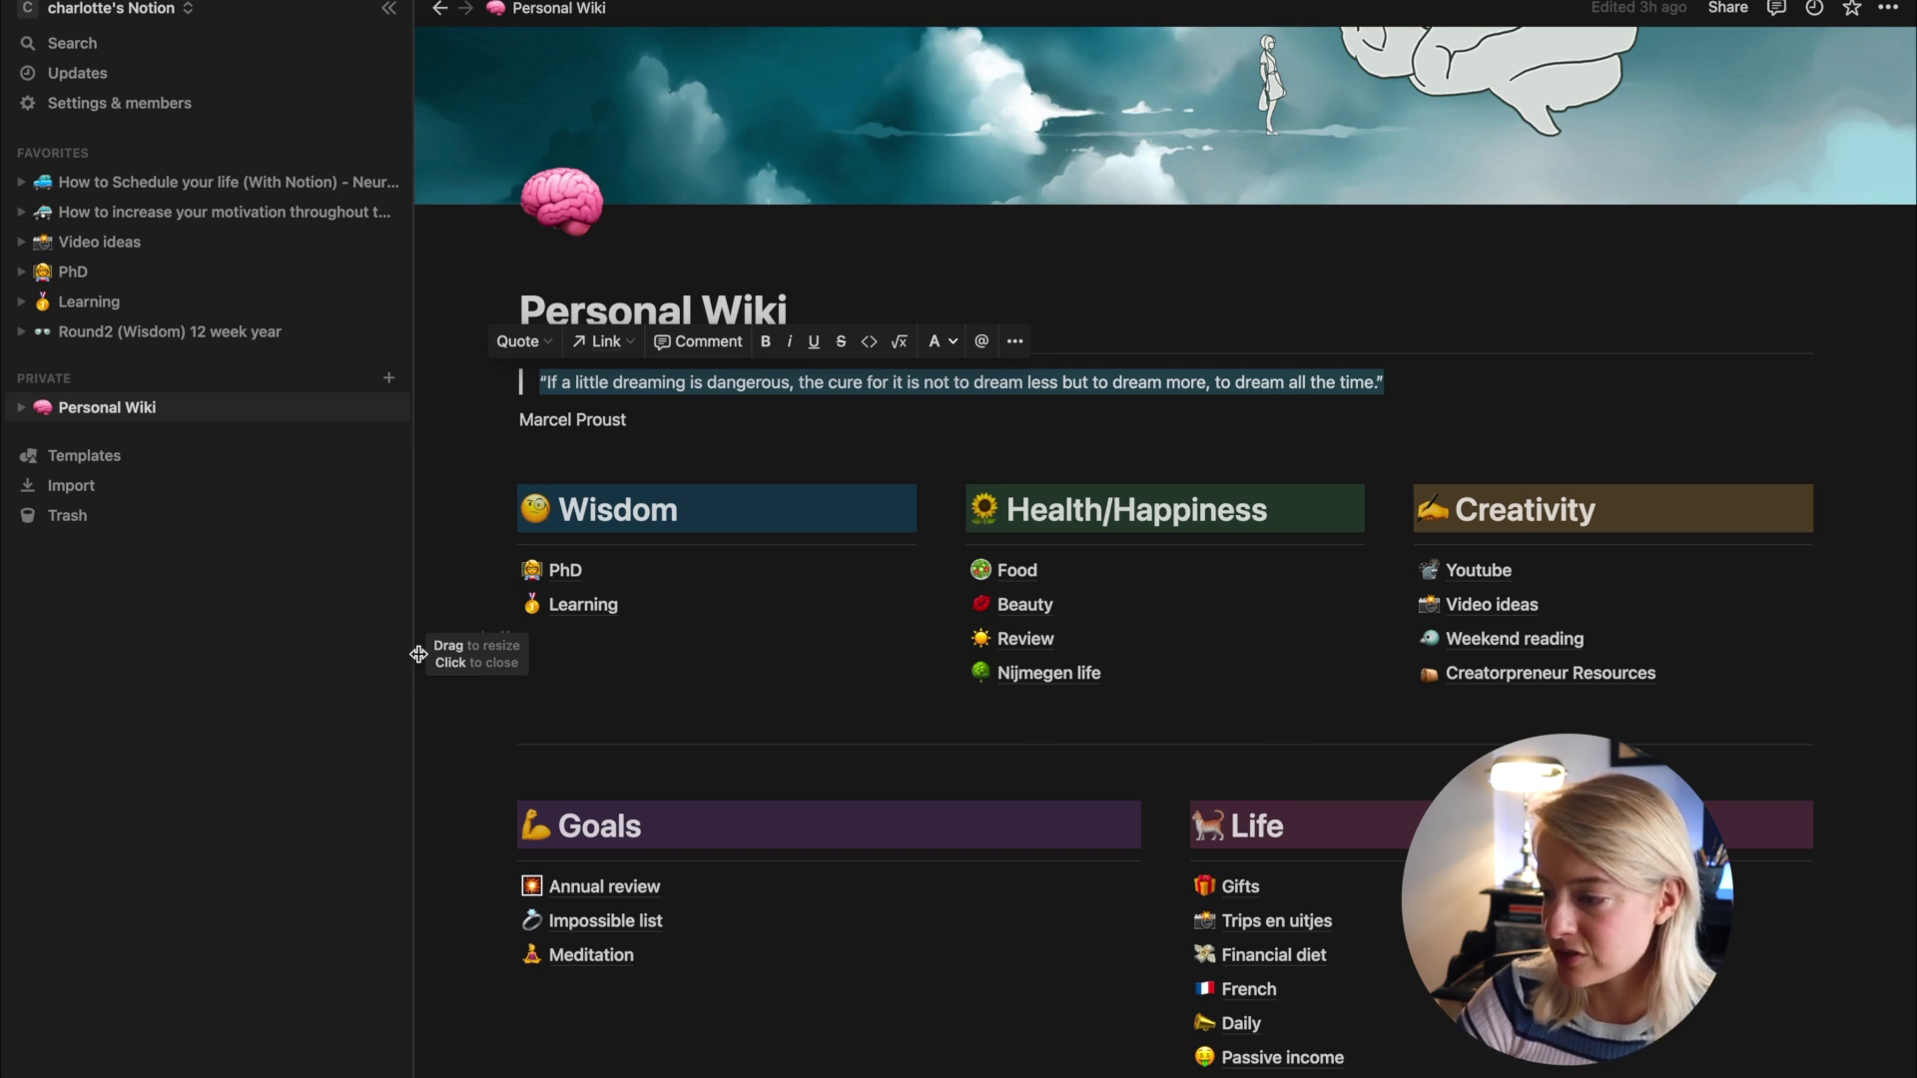
{"action": "scroll", "coordinate": [1248, 459], "scroll_direction": "up", "scroll_amount": 3}
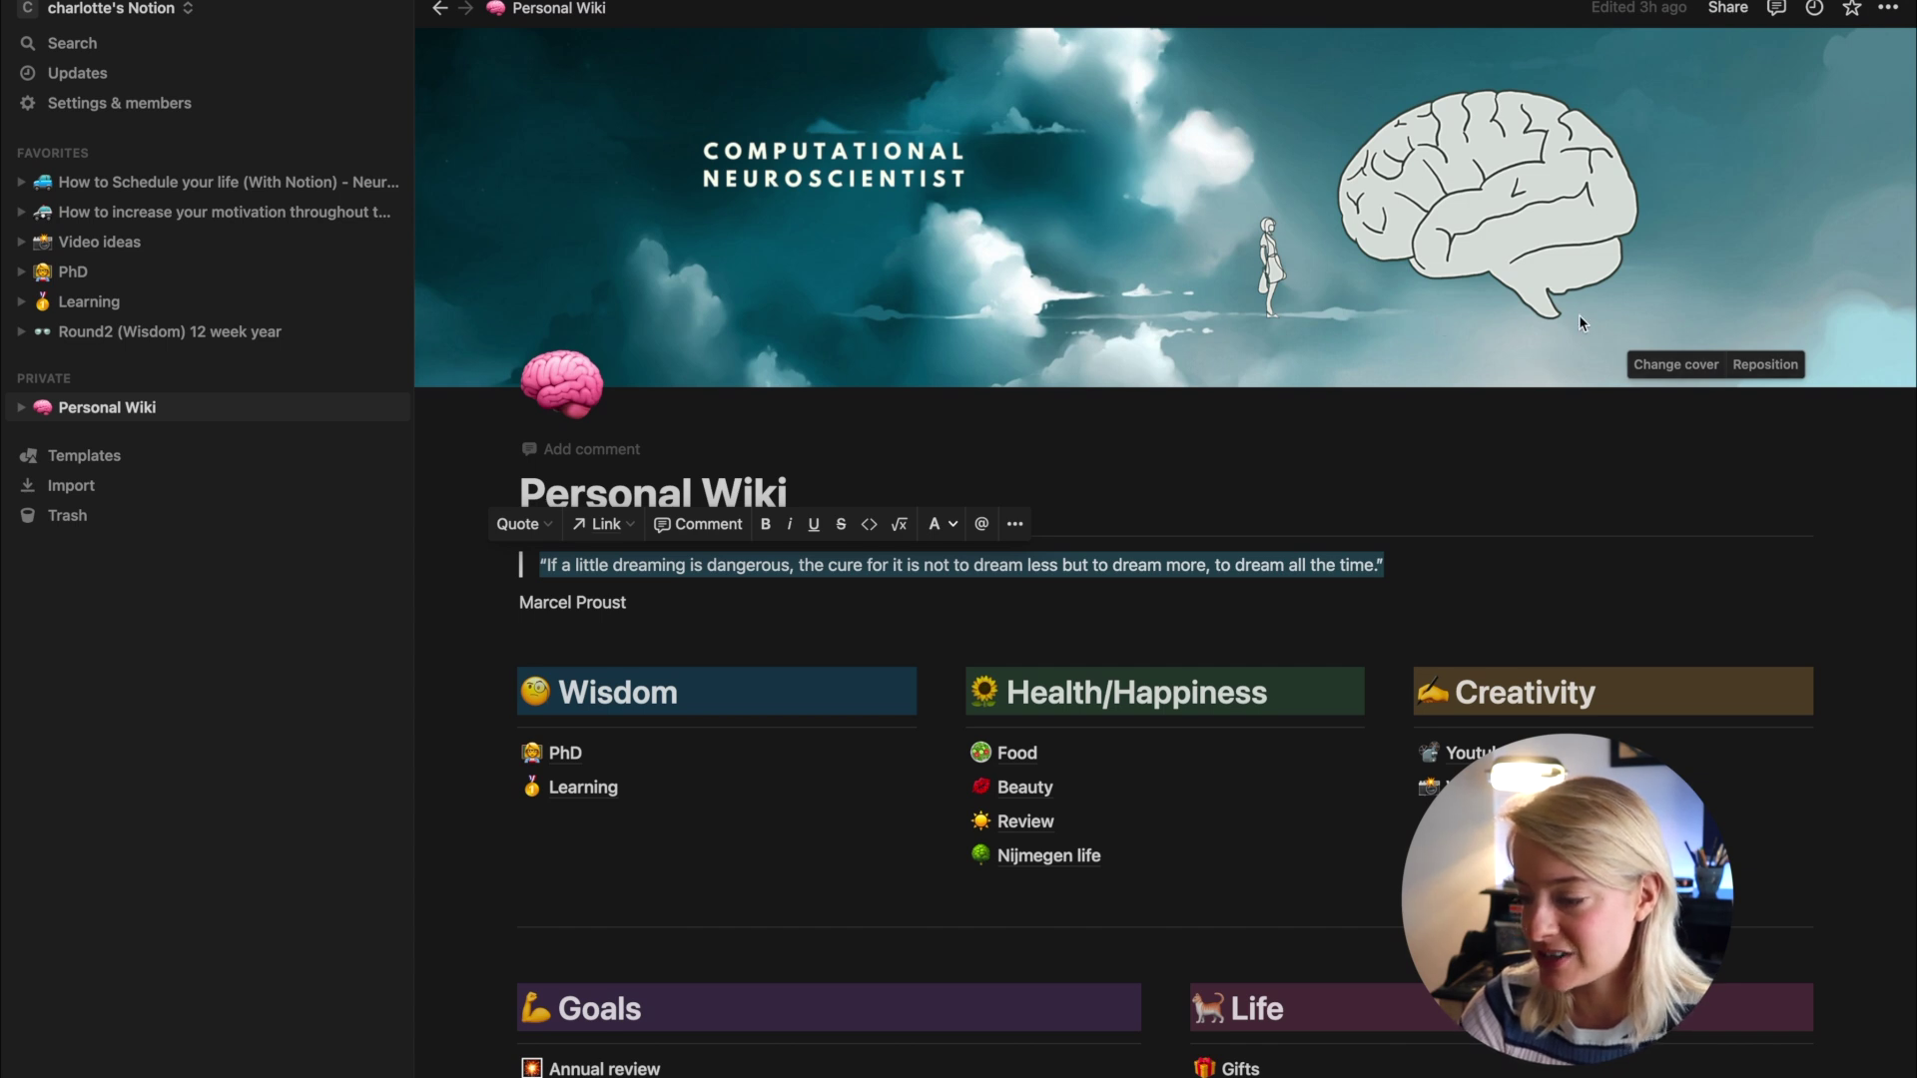
{"action": "left_click", "coordinate": [562, 387]}
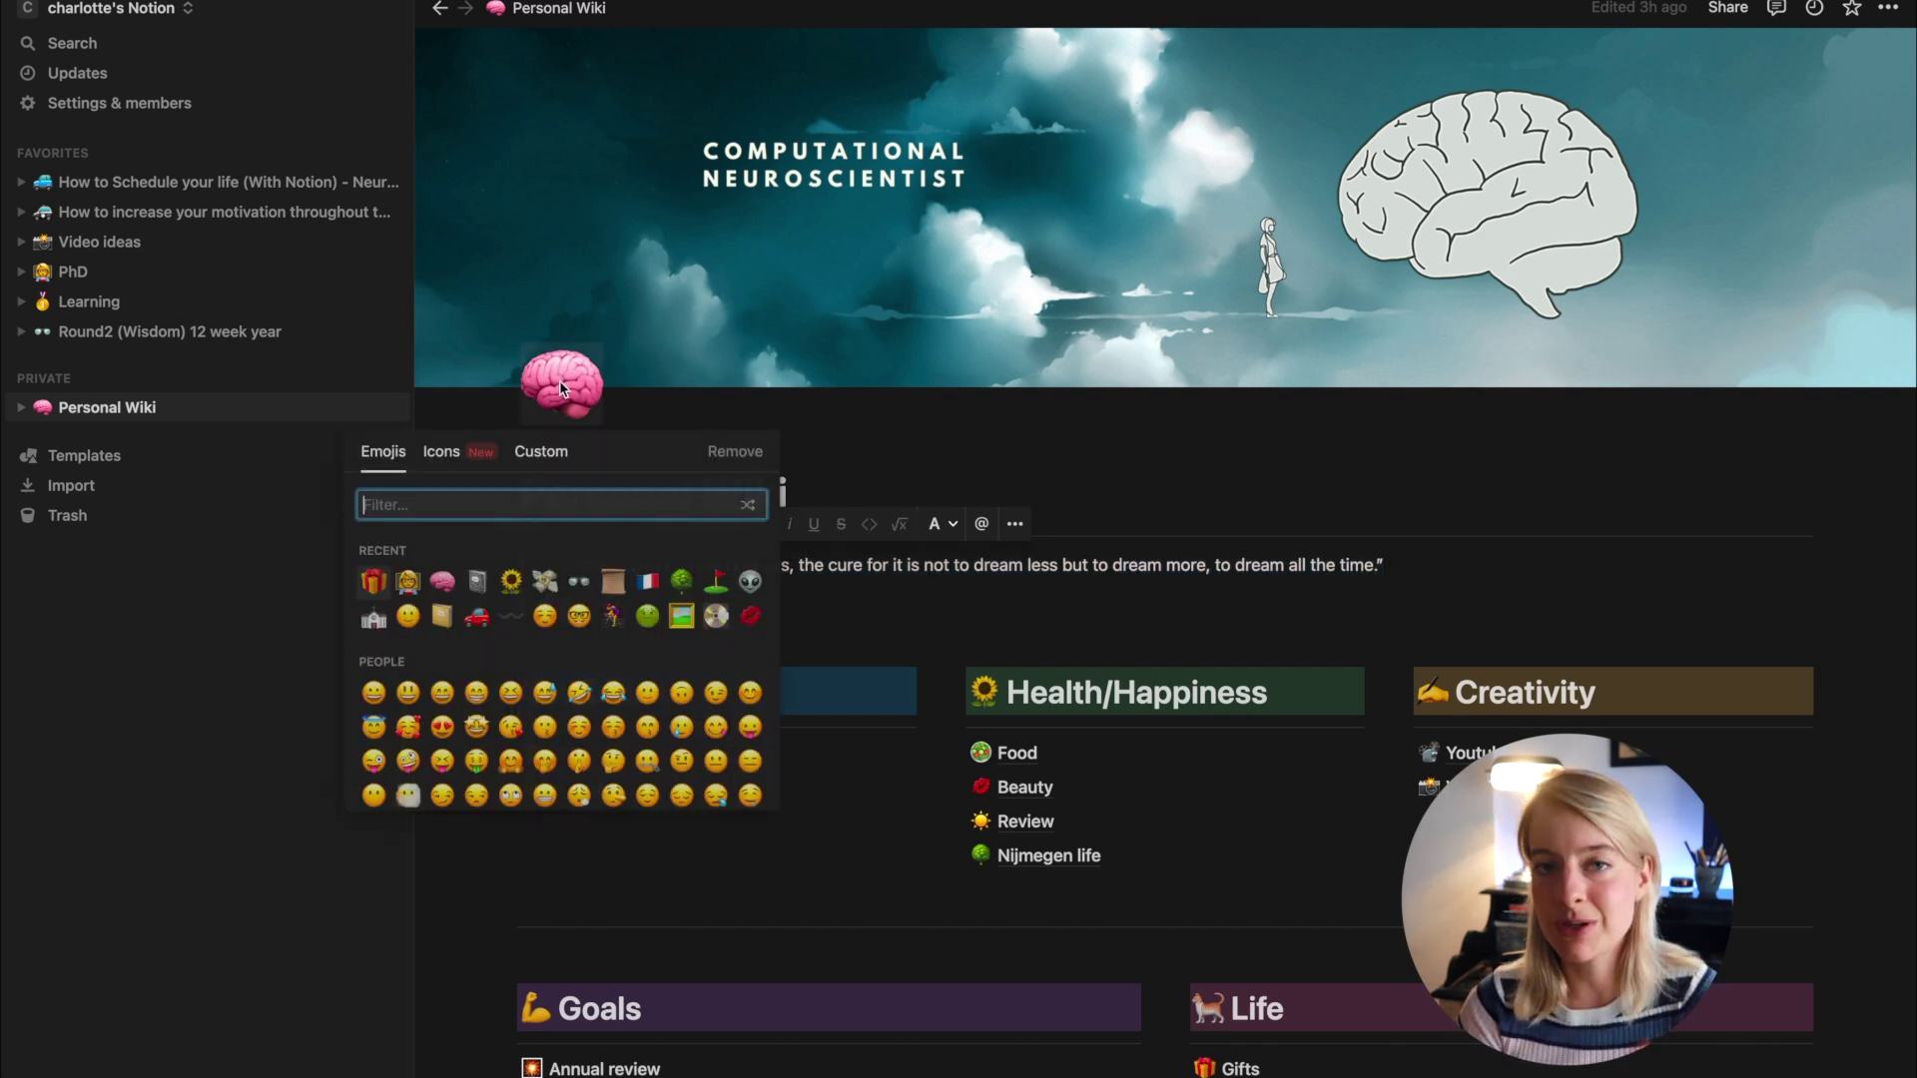
{"action": "left_click", "coordinate": [562, 387]}
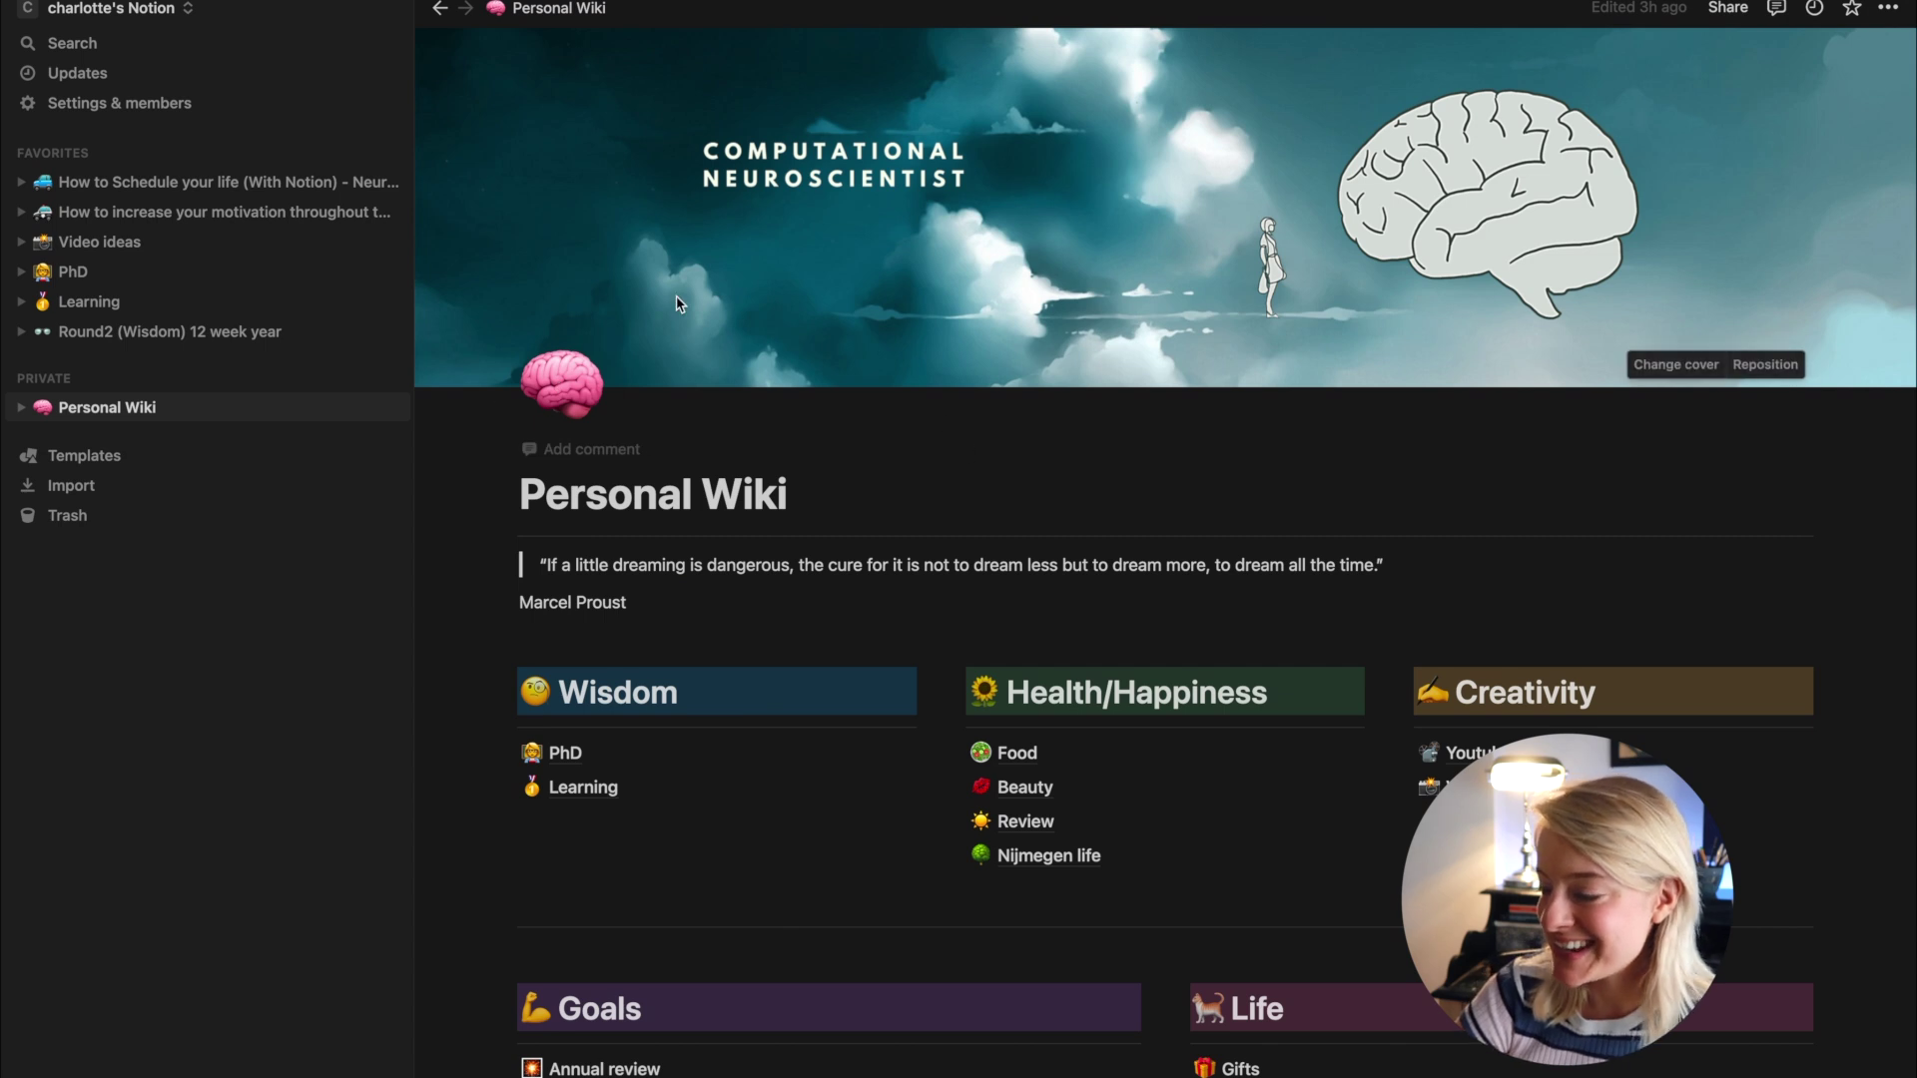
{"action": "scroll", "coordinate": [679, 304], "scroll_direction": "down", "scroll_amount": 2}
{"action": "scroll", "coordinate": [679, 304], "scroll_direction": "down", "scroll_amount": 2}
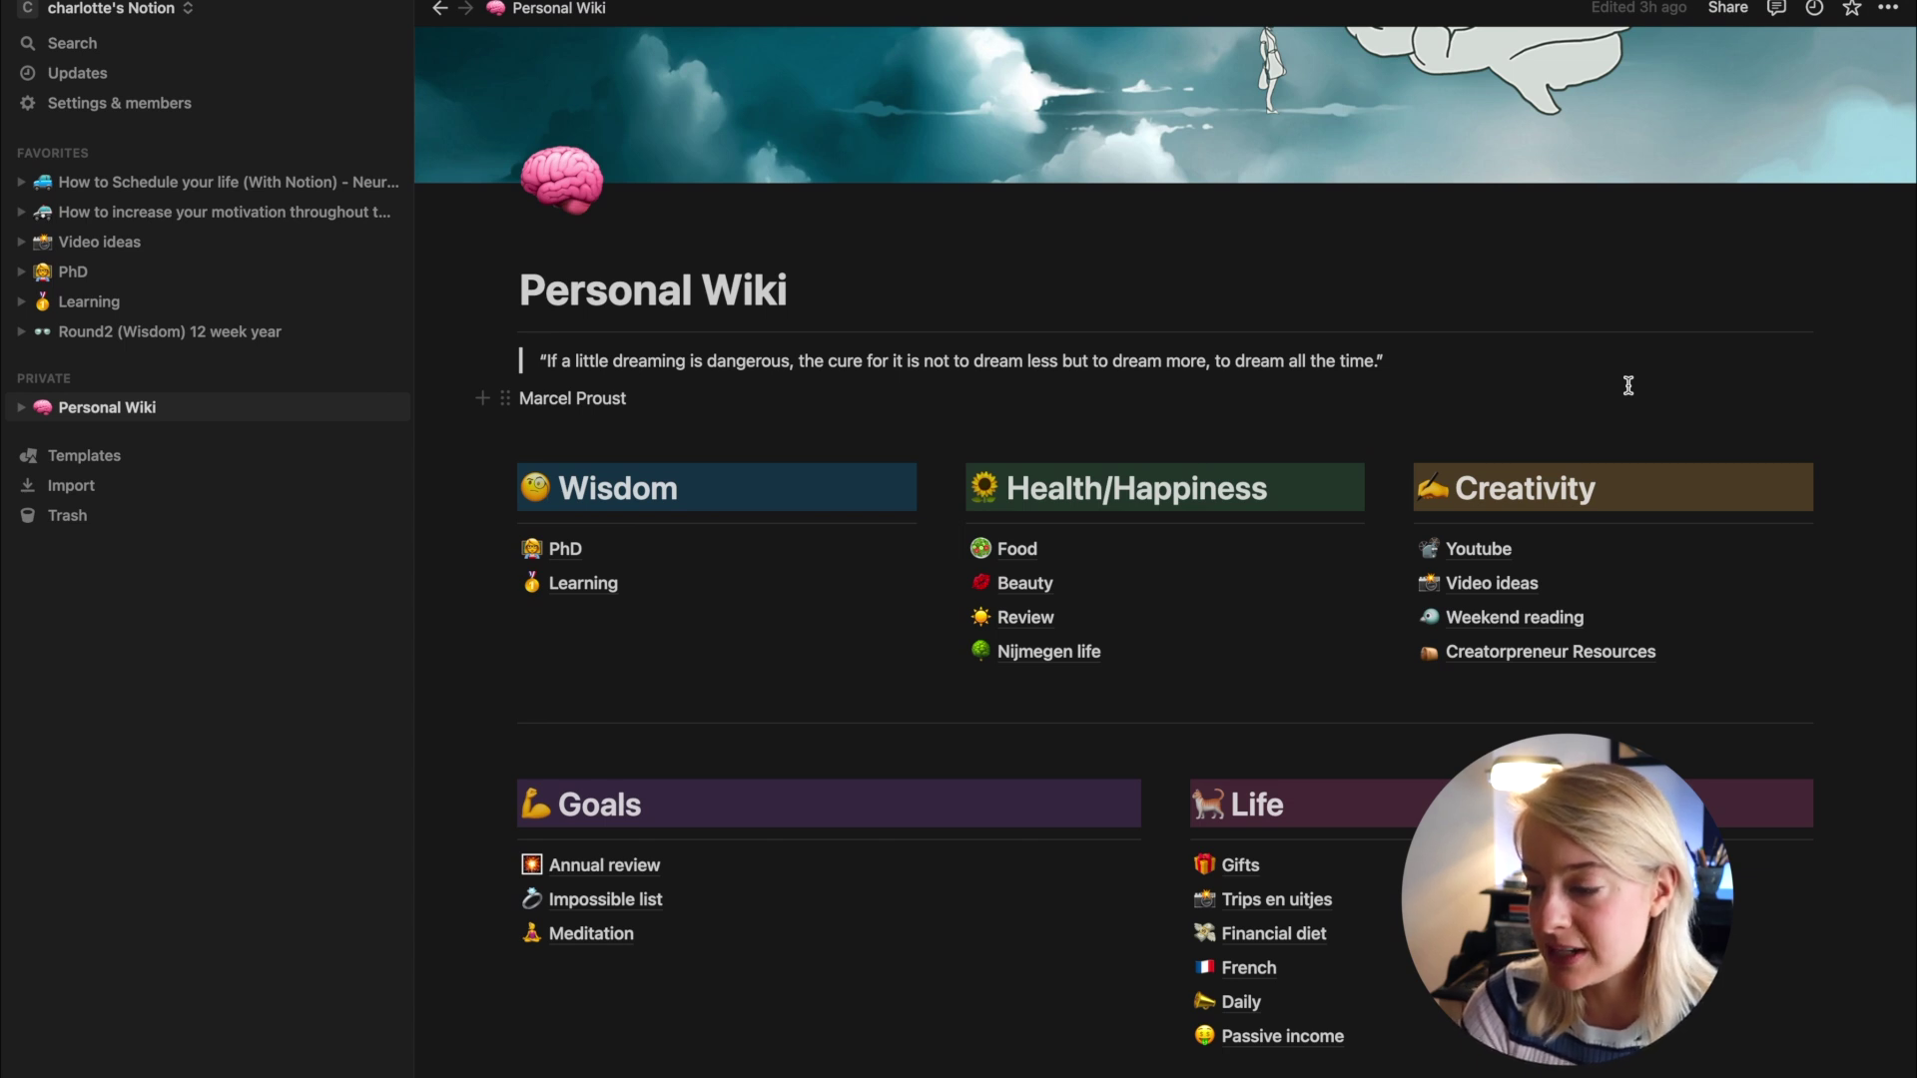
{"action": "scroll", "coordinate": [1628, 386], "scroll_direction": "down", "scroll_amount": 2}
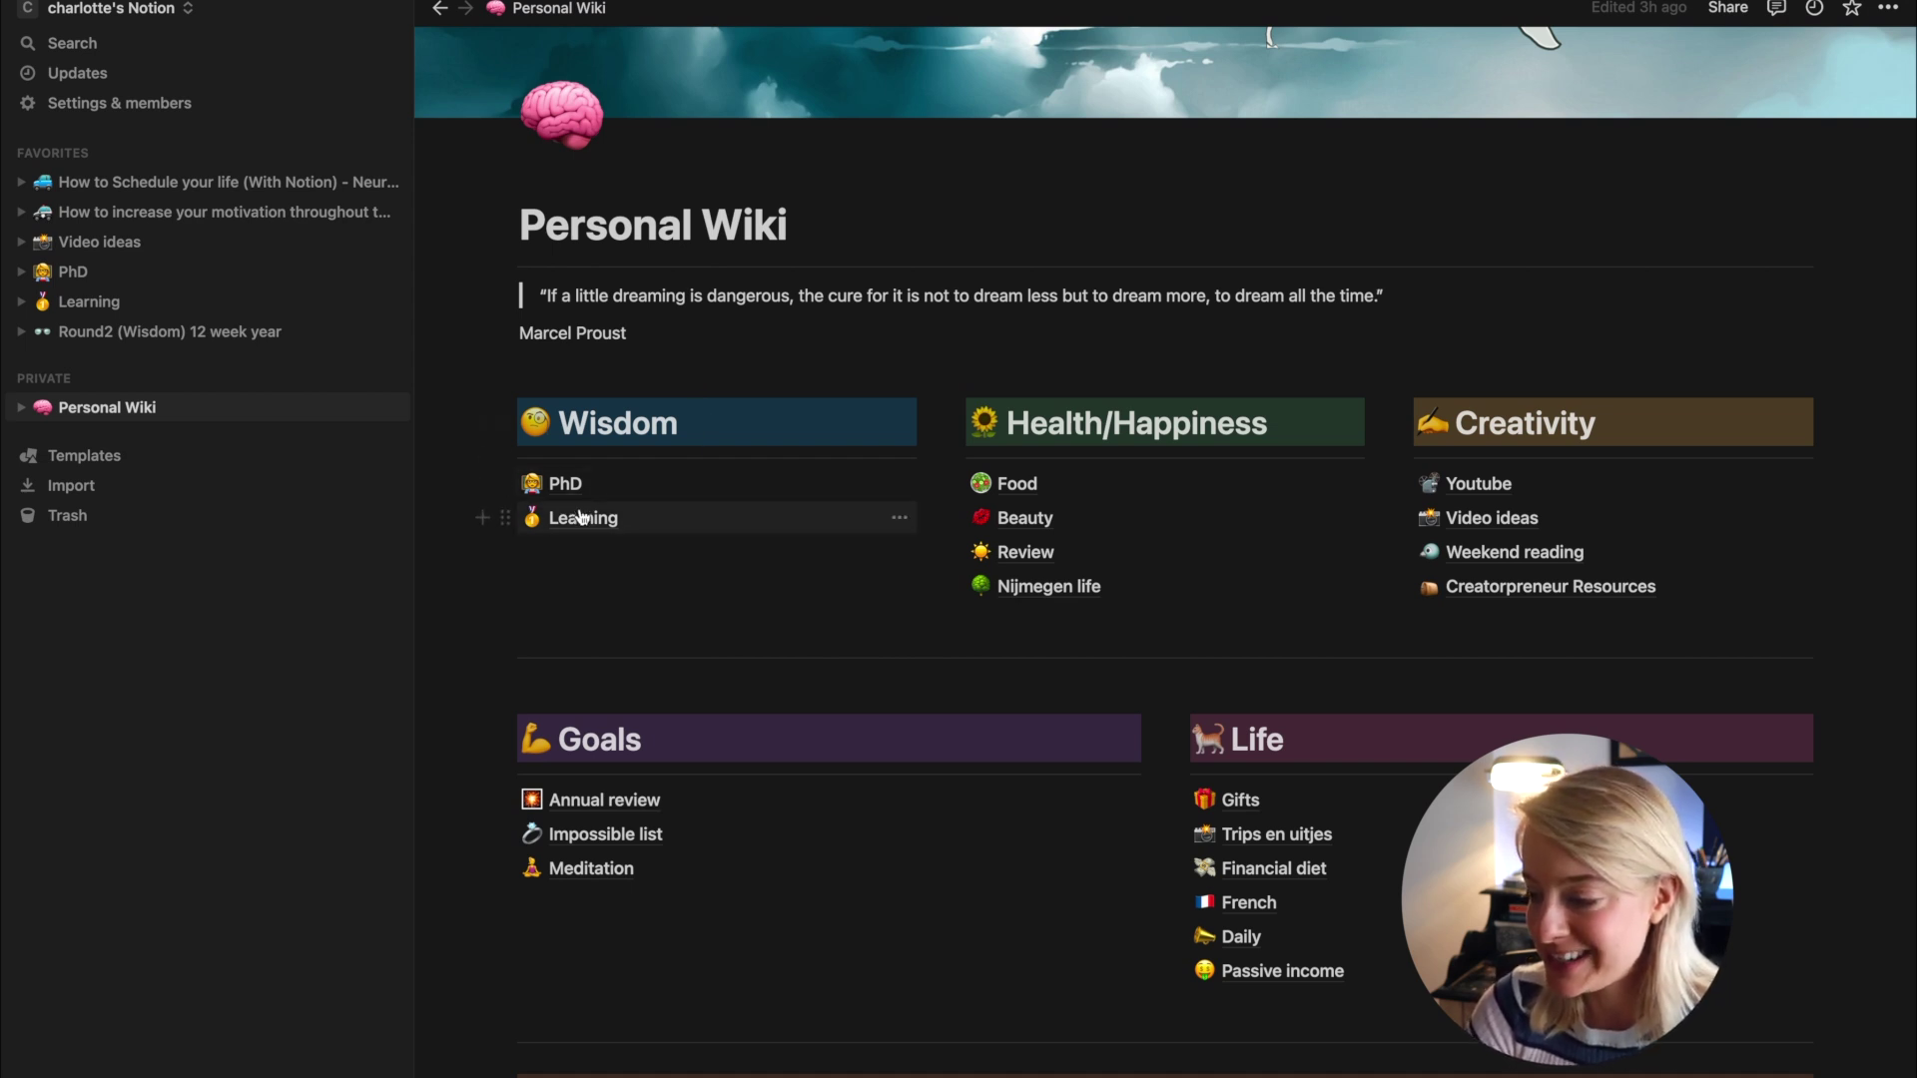
Open the PhD page under Wisdom and scroll through its contents
{"action": "left_click", "coordinate": [573, 486]}
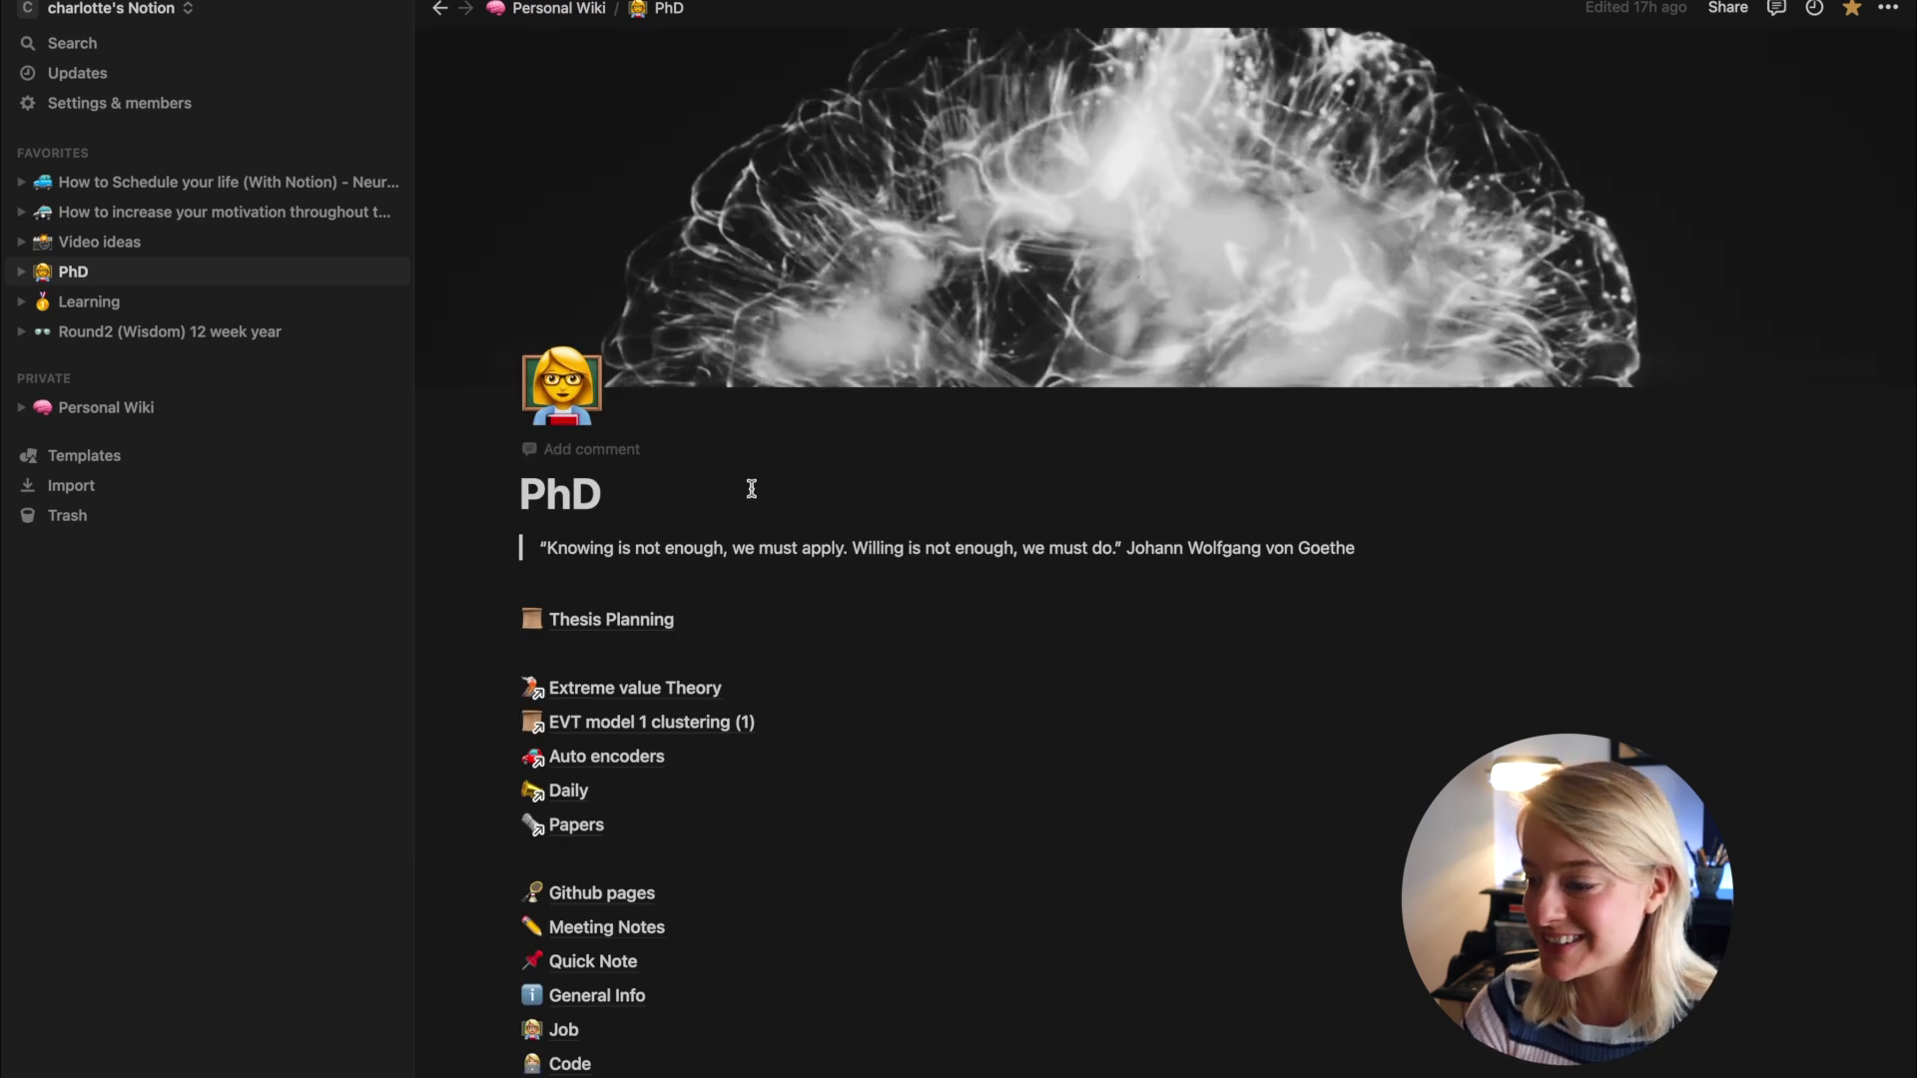
{"action": "scroll", "coordinate": [778, 727], "scroll_direction": "down", "scroll_amount": 1}
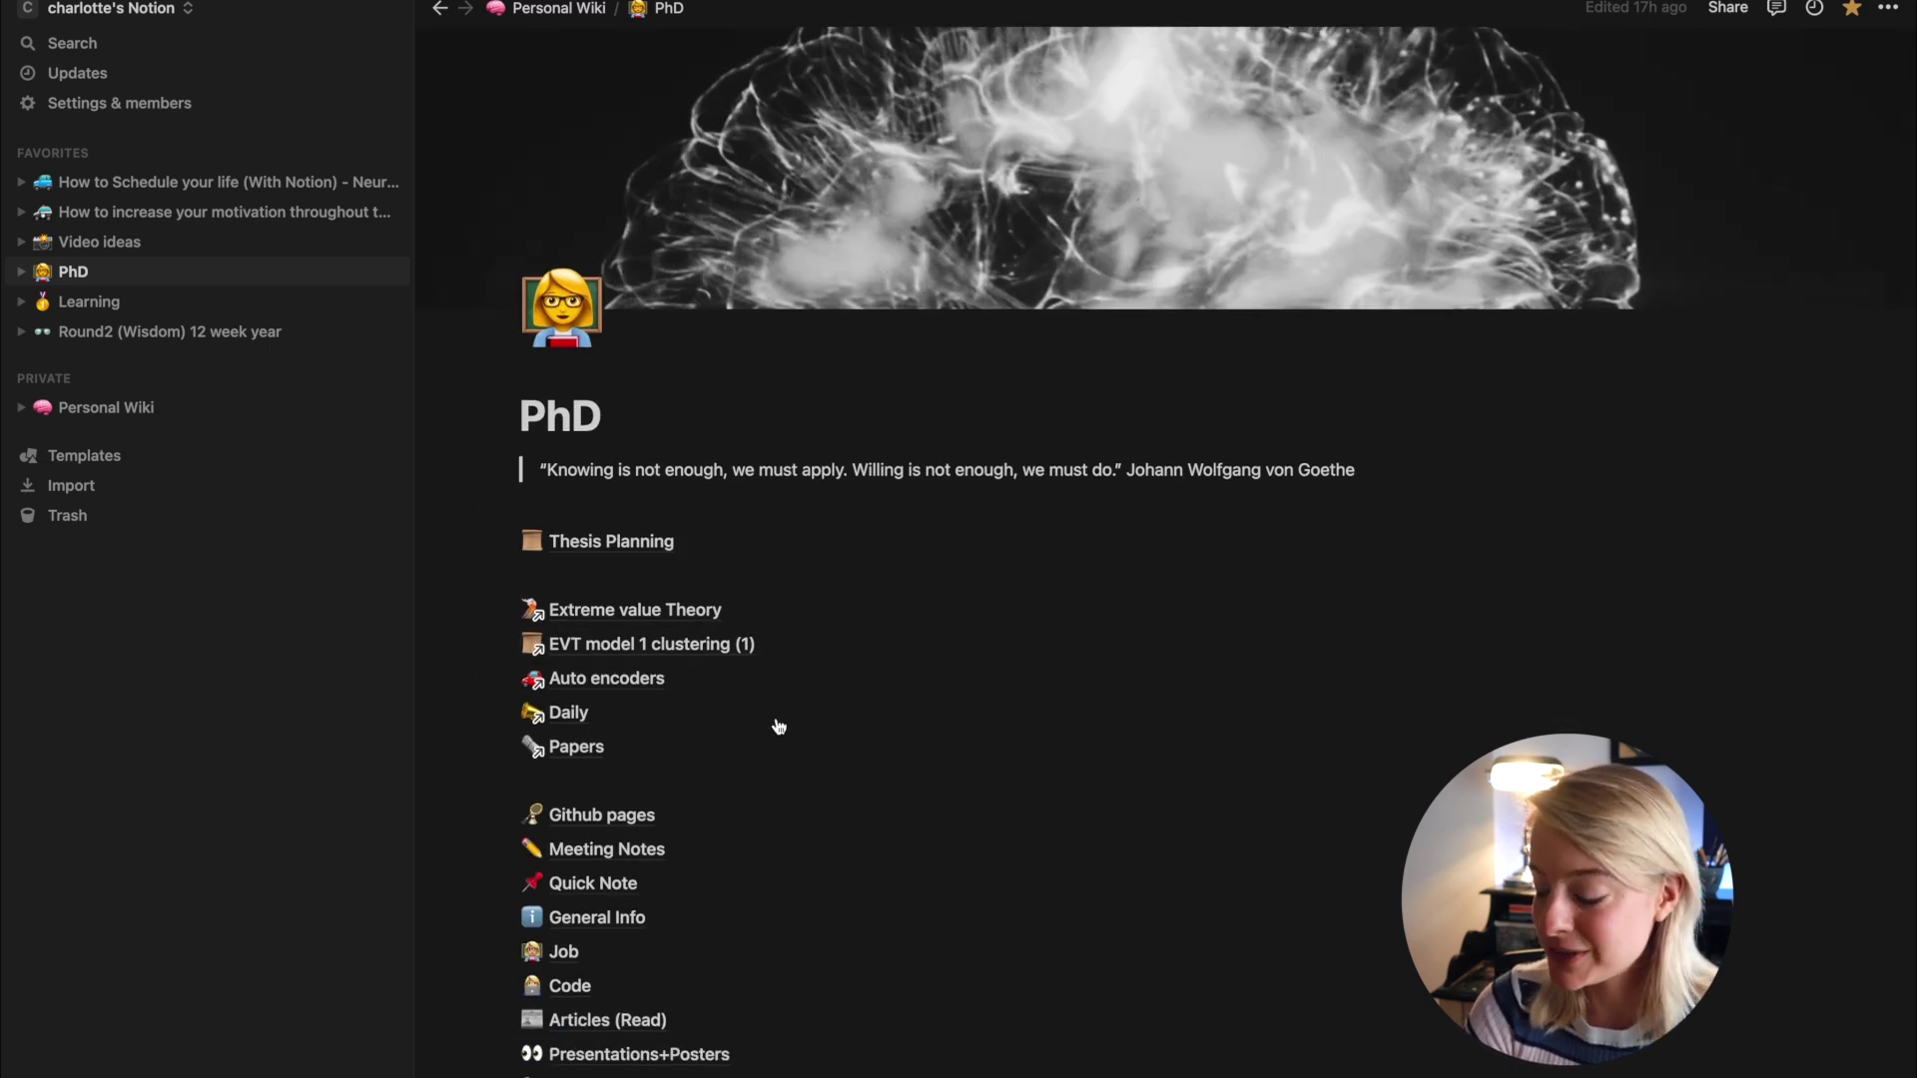
{"action": "scroll", "coordinate": [779, 724], "scroll_direction": "down", "scroll_amount": 1}
{"action": "scroll", "coordinate": [777, 722], "scroll_direction": "down", "scroll_amount": 1}
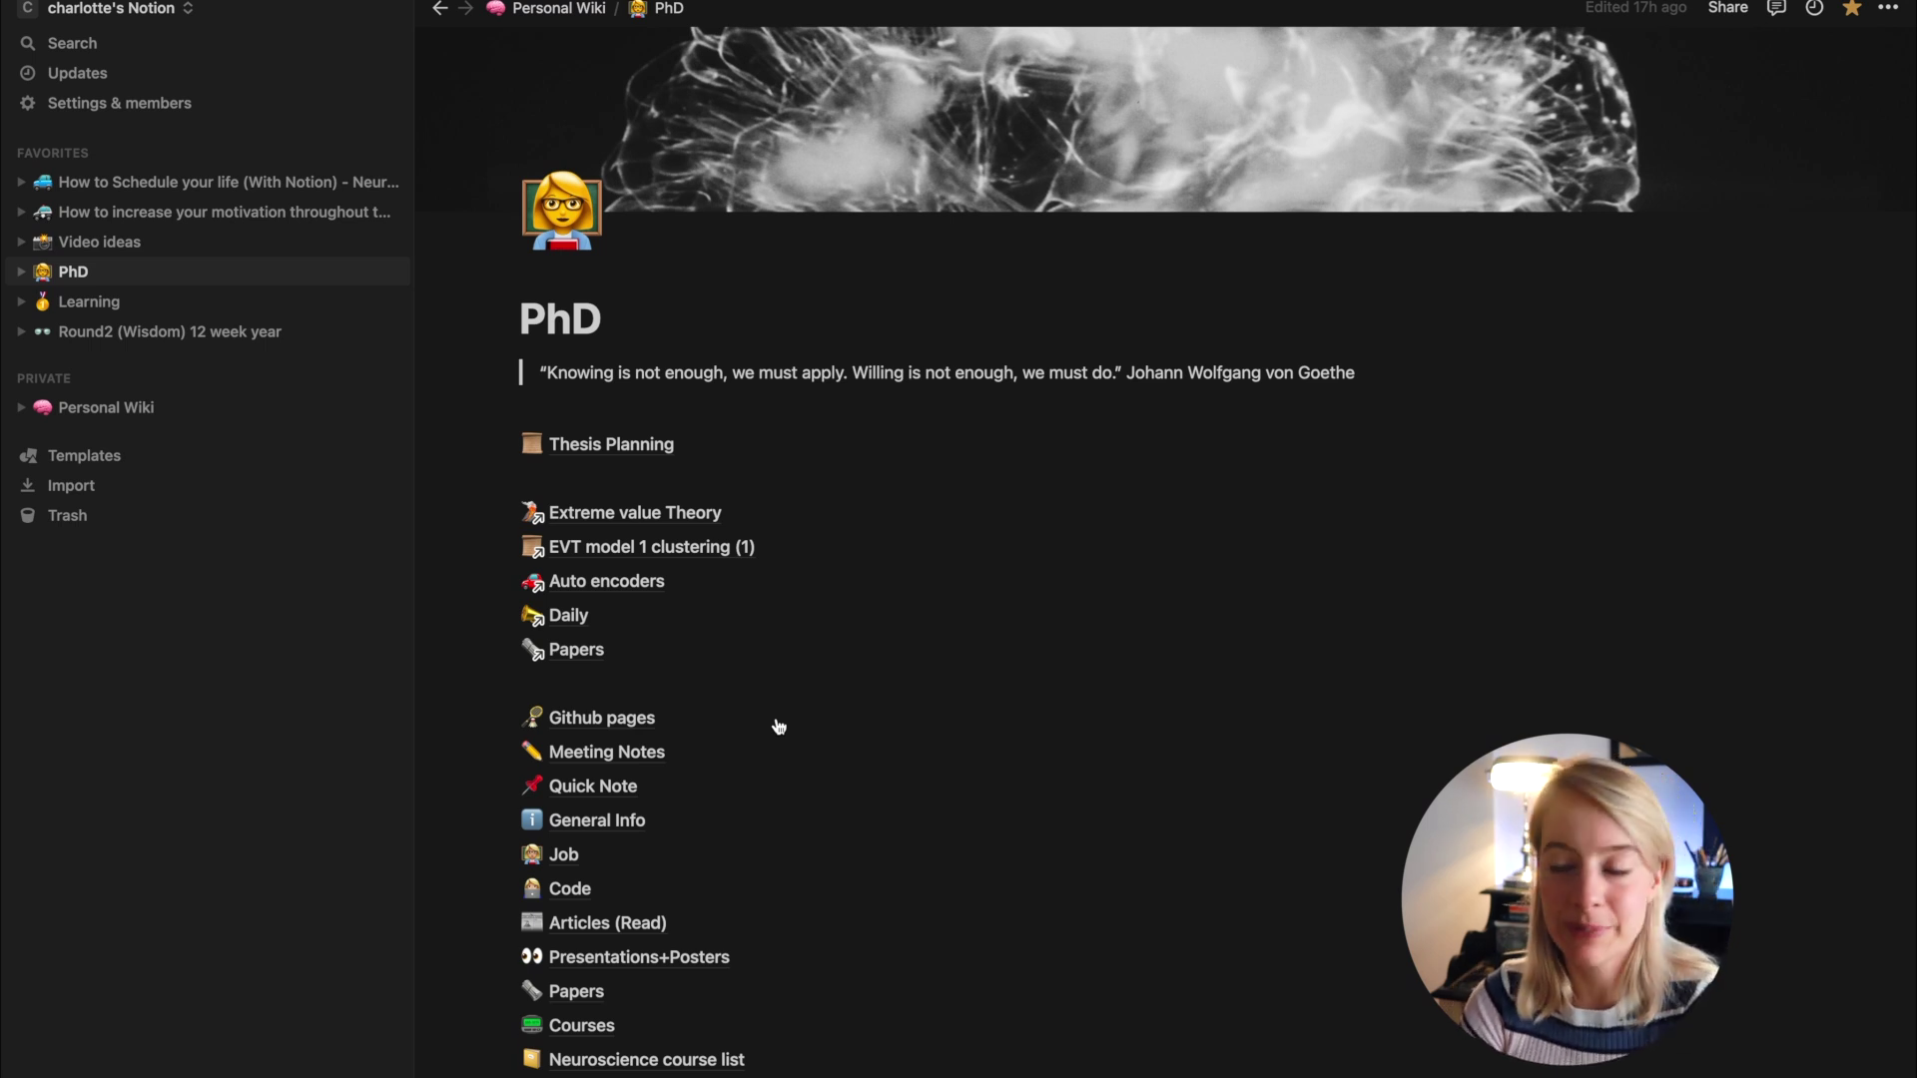
Open the Extreme value Theory page and jump to its Schizophrenia section via the table of contents
{"action": "left_click", "coordinate": [678, 509]}
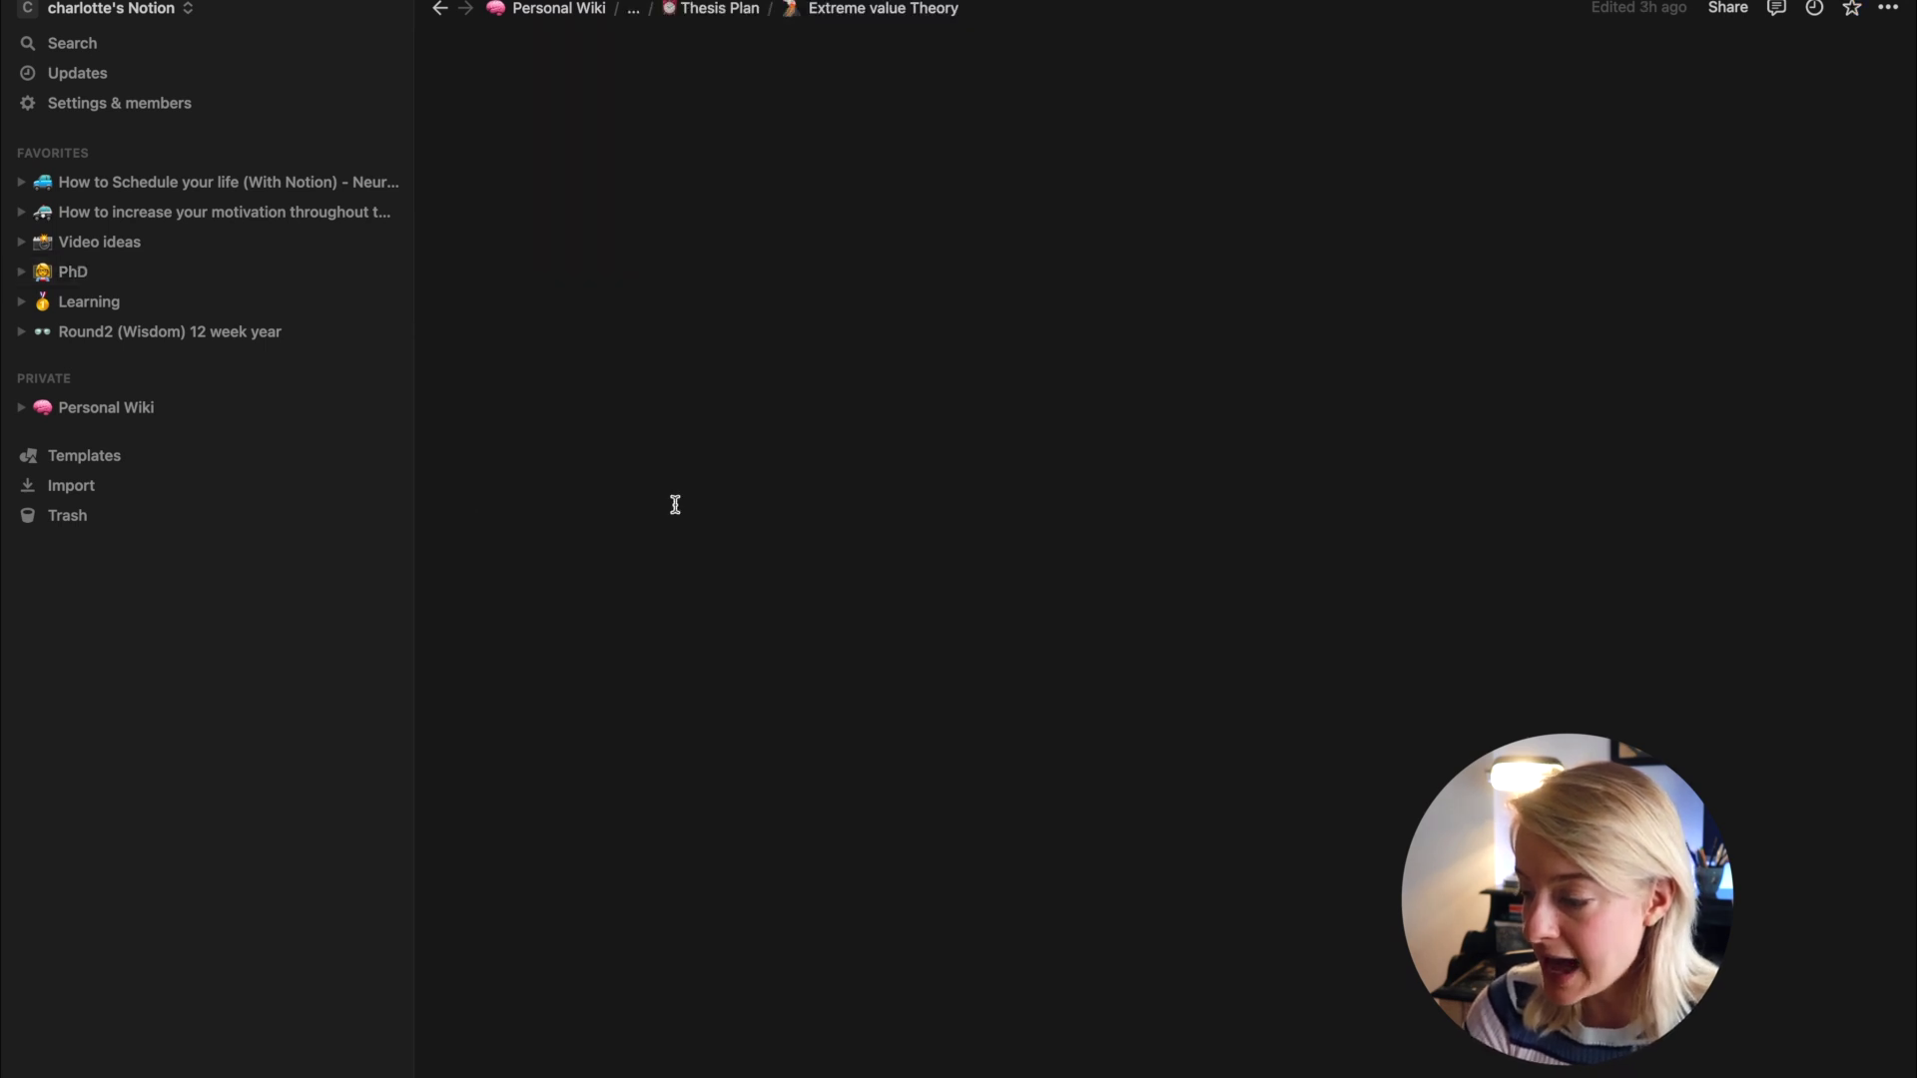
{"action": "scroll", "coordinate": [675, 504], "scroll_direction": "down", "scroll_amount": 10}
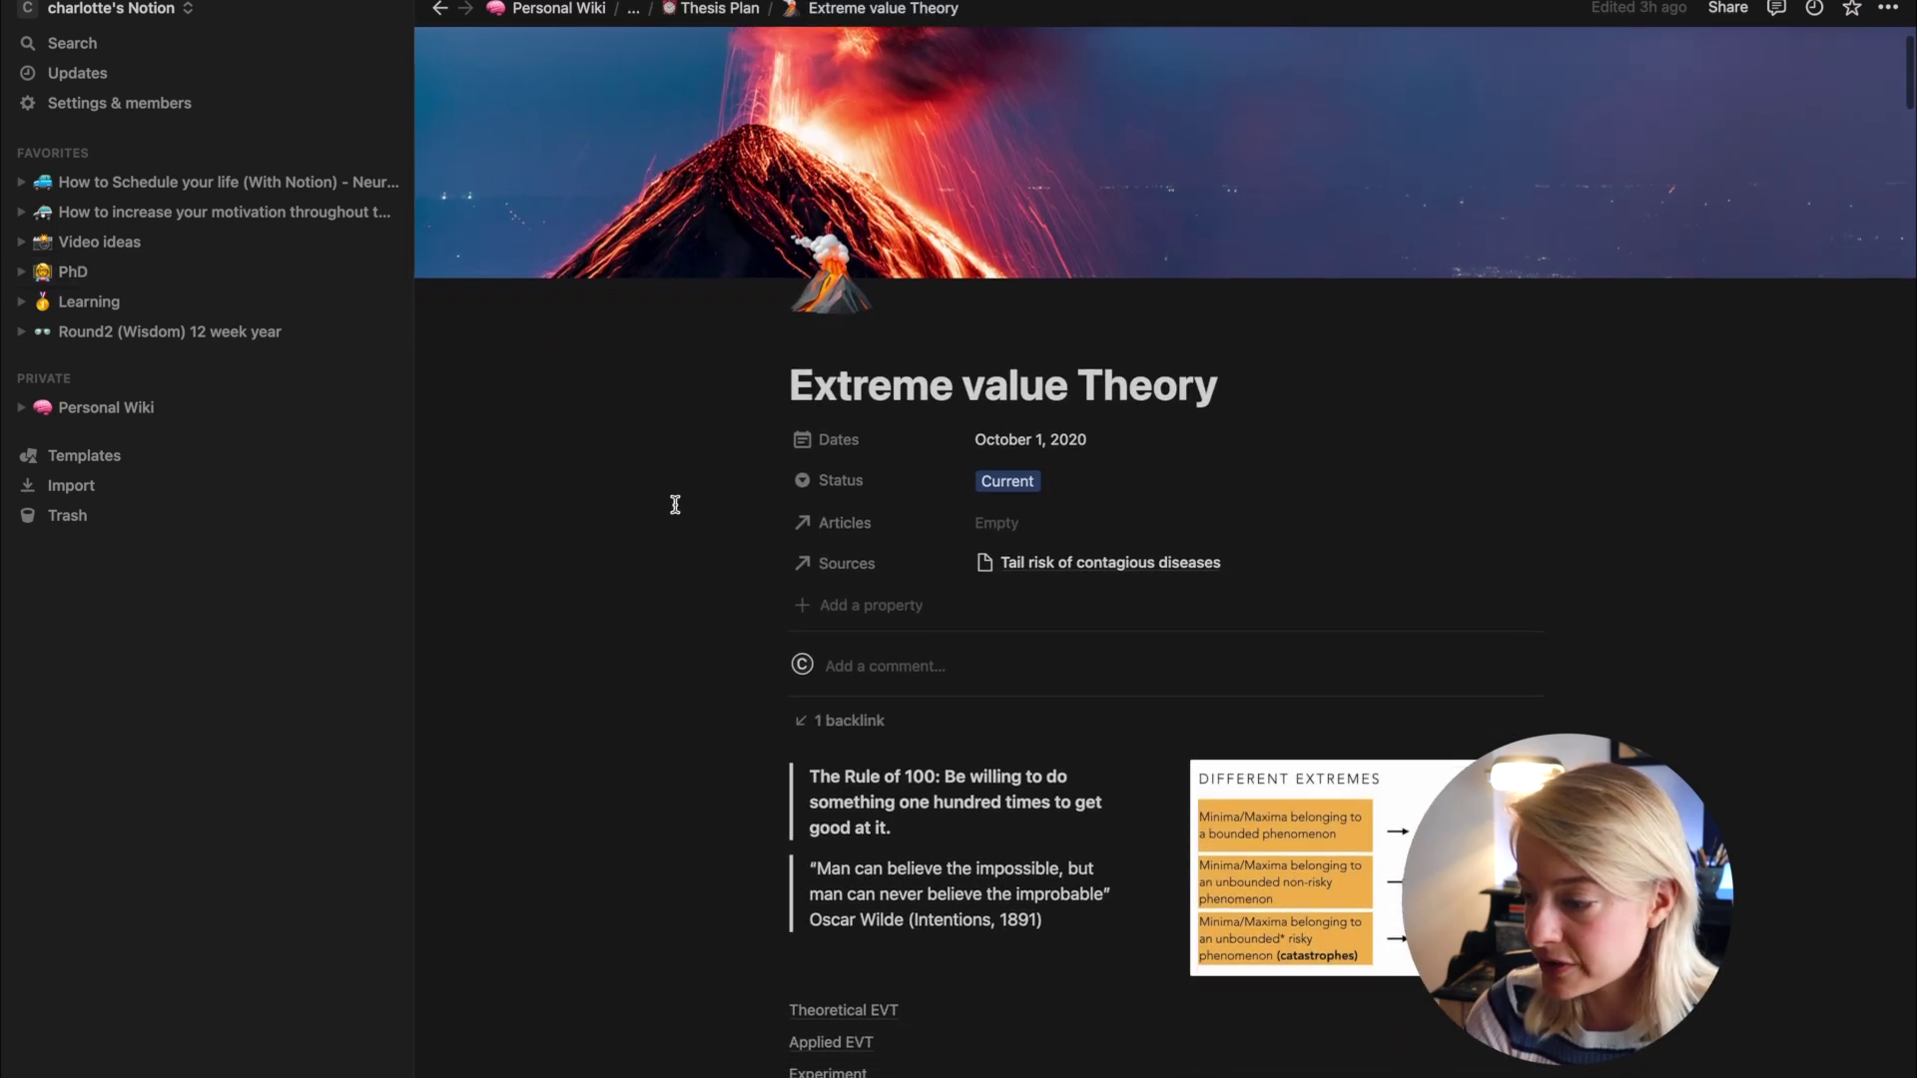
{"action": "scroll", "coordinate": [675, 505], "scroll_direction": "down", "scroll_amount": 1}
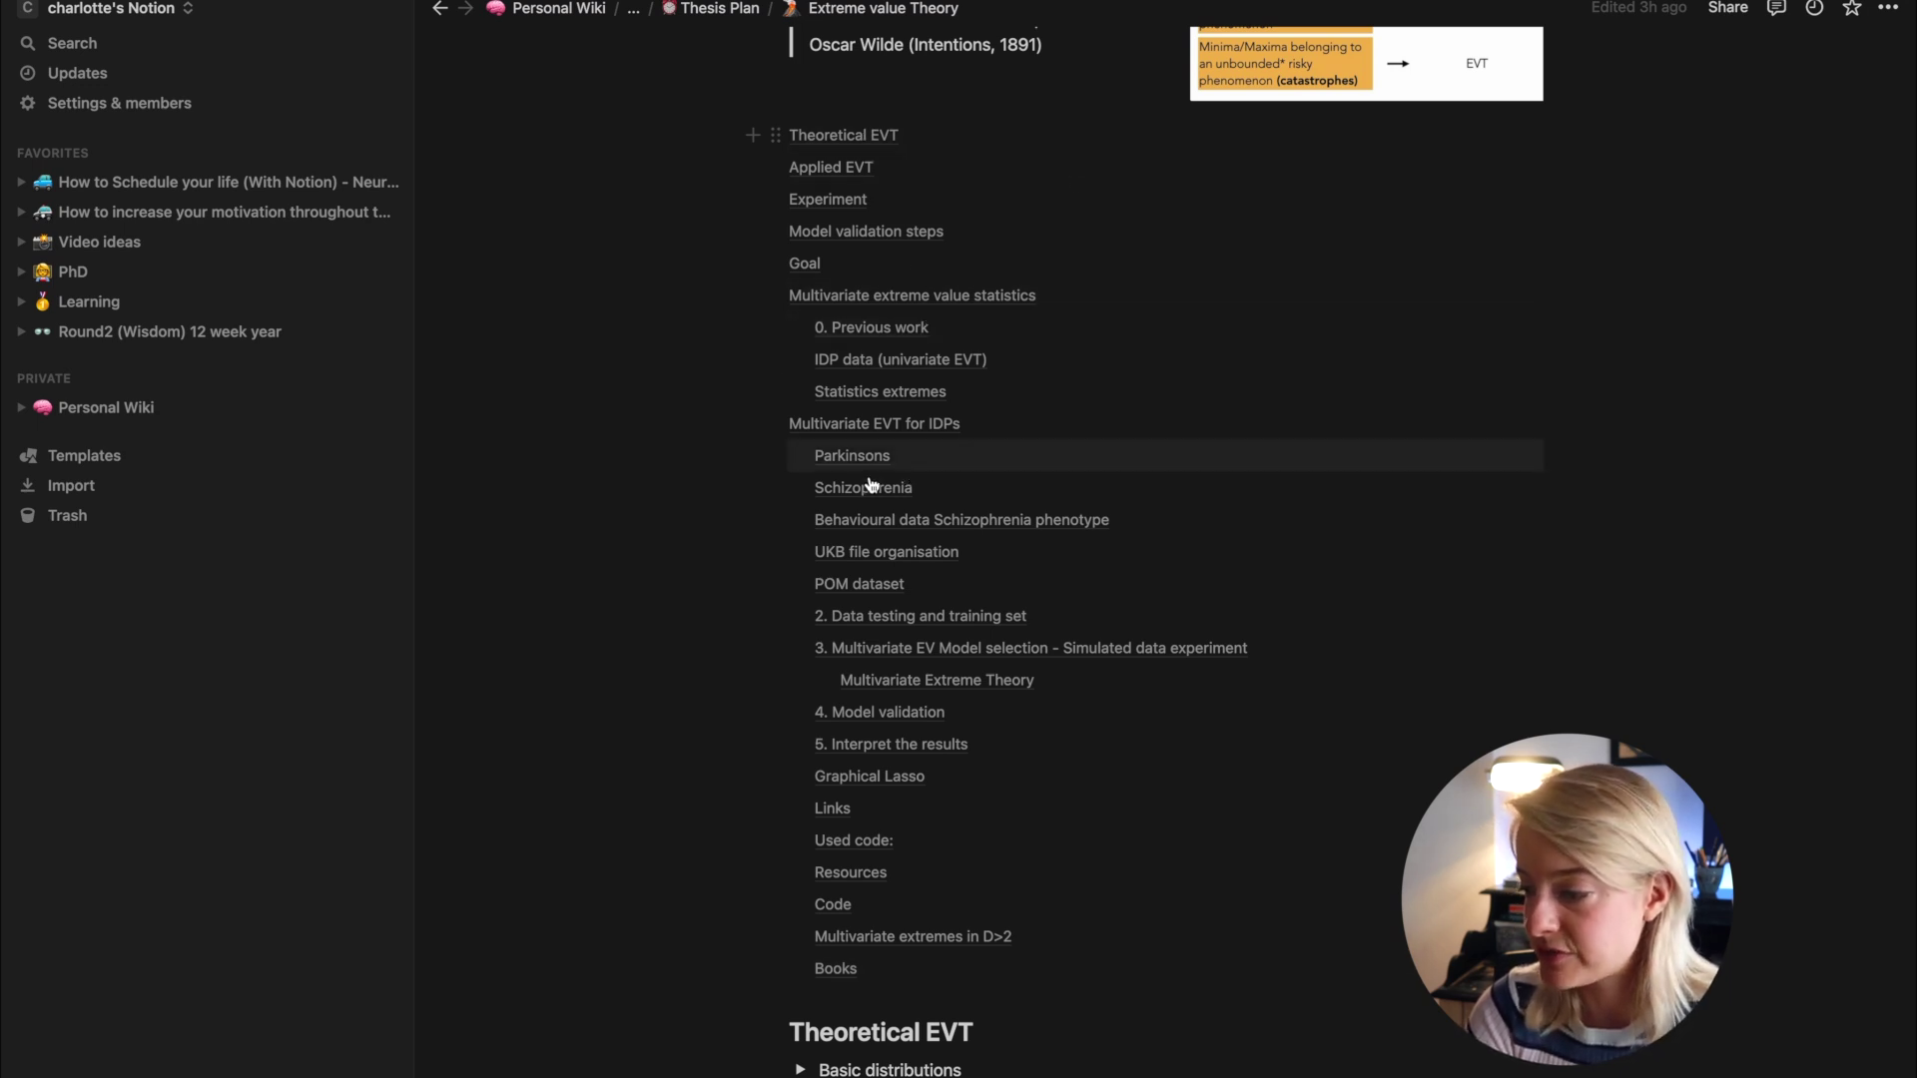
{"action": "left_click", "coordinate": [839, 497]}
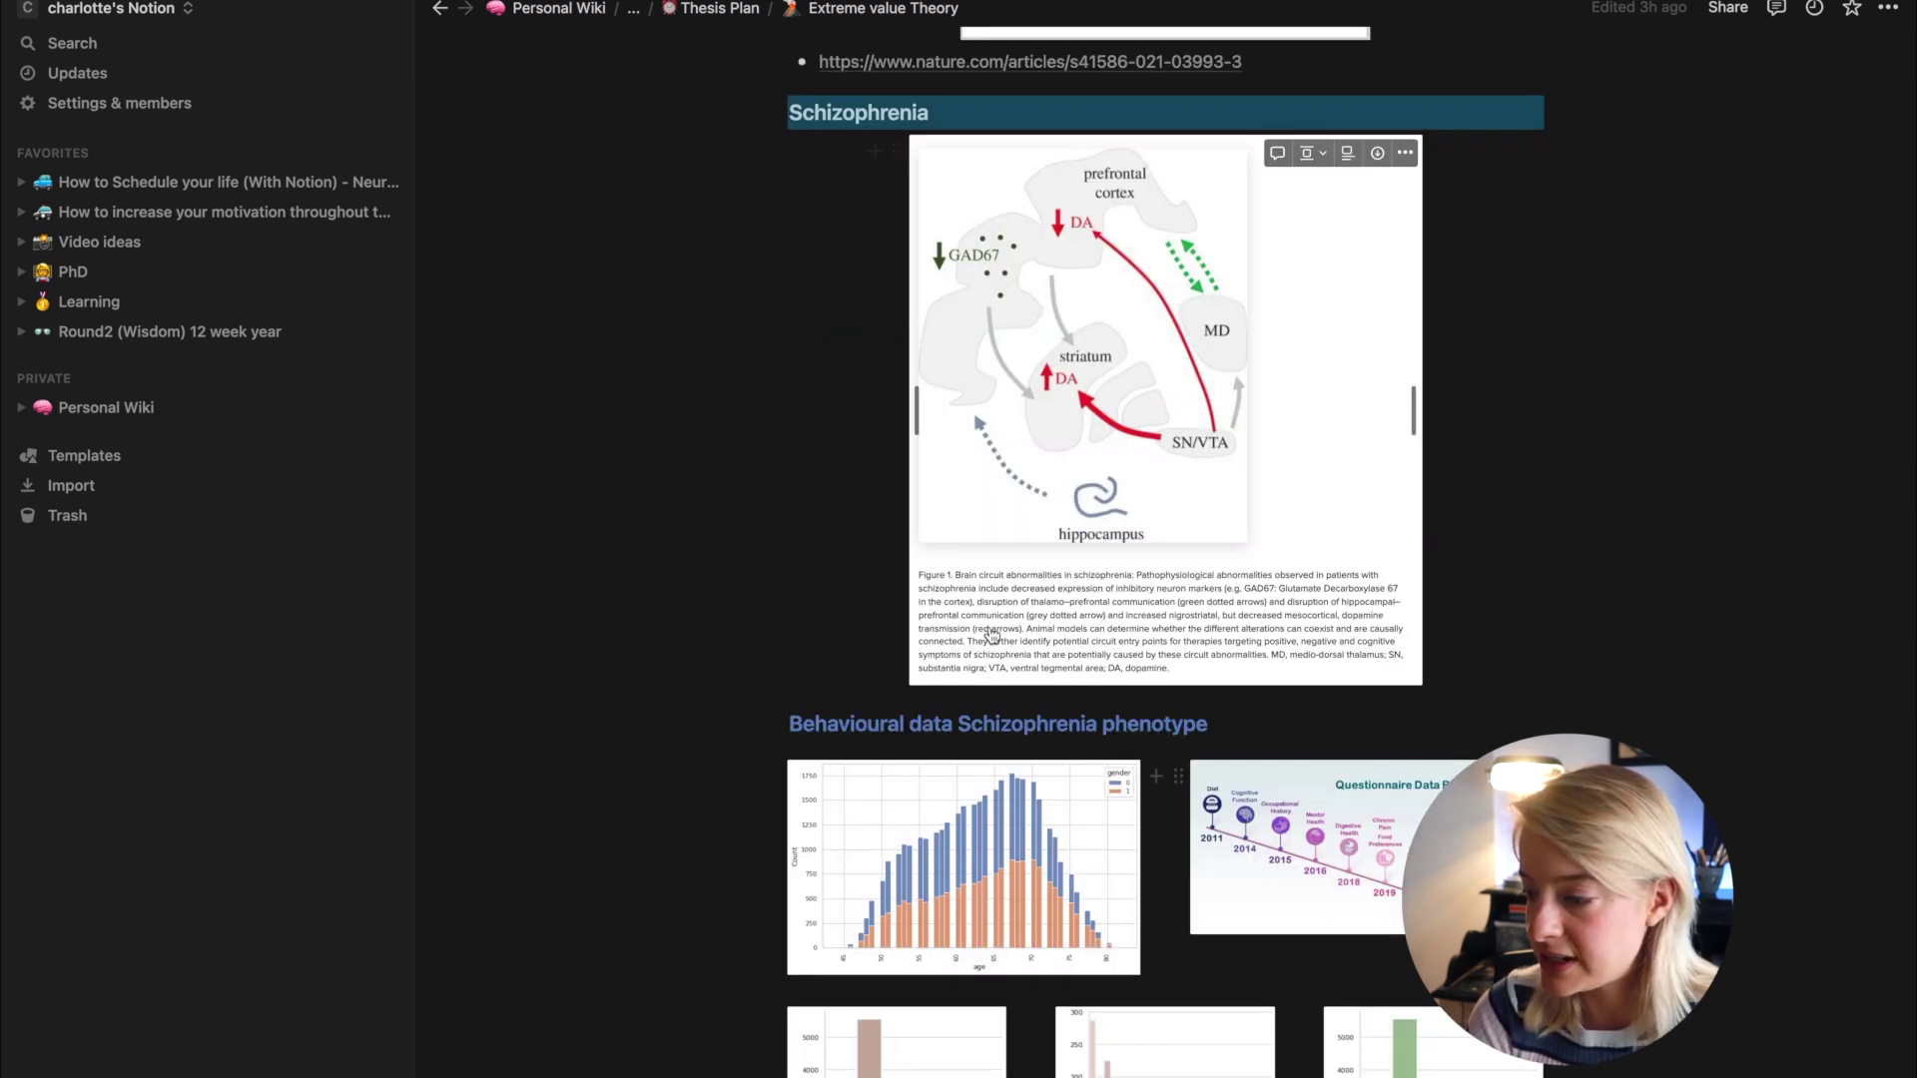
{"action": "scroll", "coordinate": [990, 633], "scroll_direction": "down", "scroll_amount": 10}
{"action": "scroll", "coordinate": [990, 632], "scroll_direction": "down", "scroll_amount": 9}
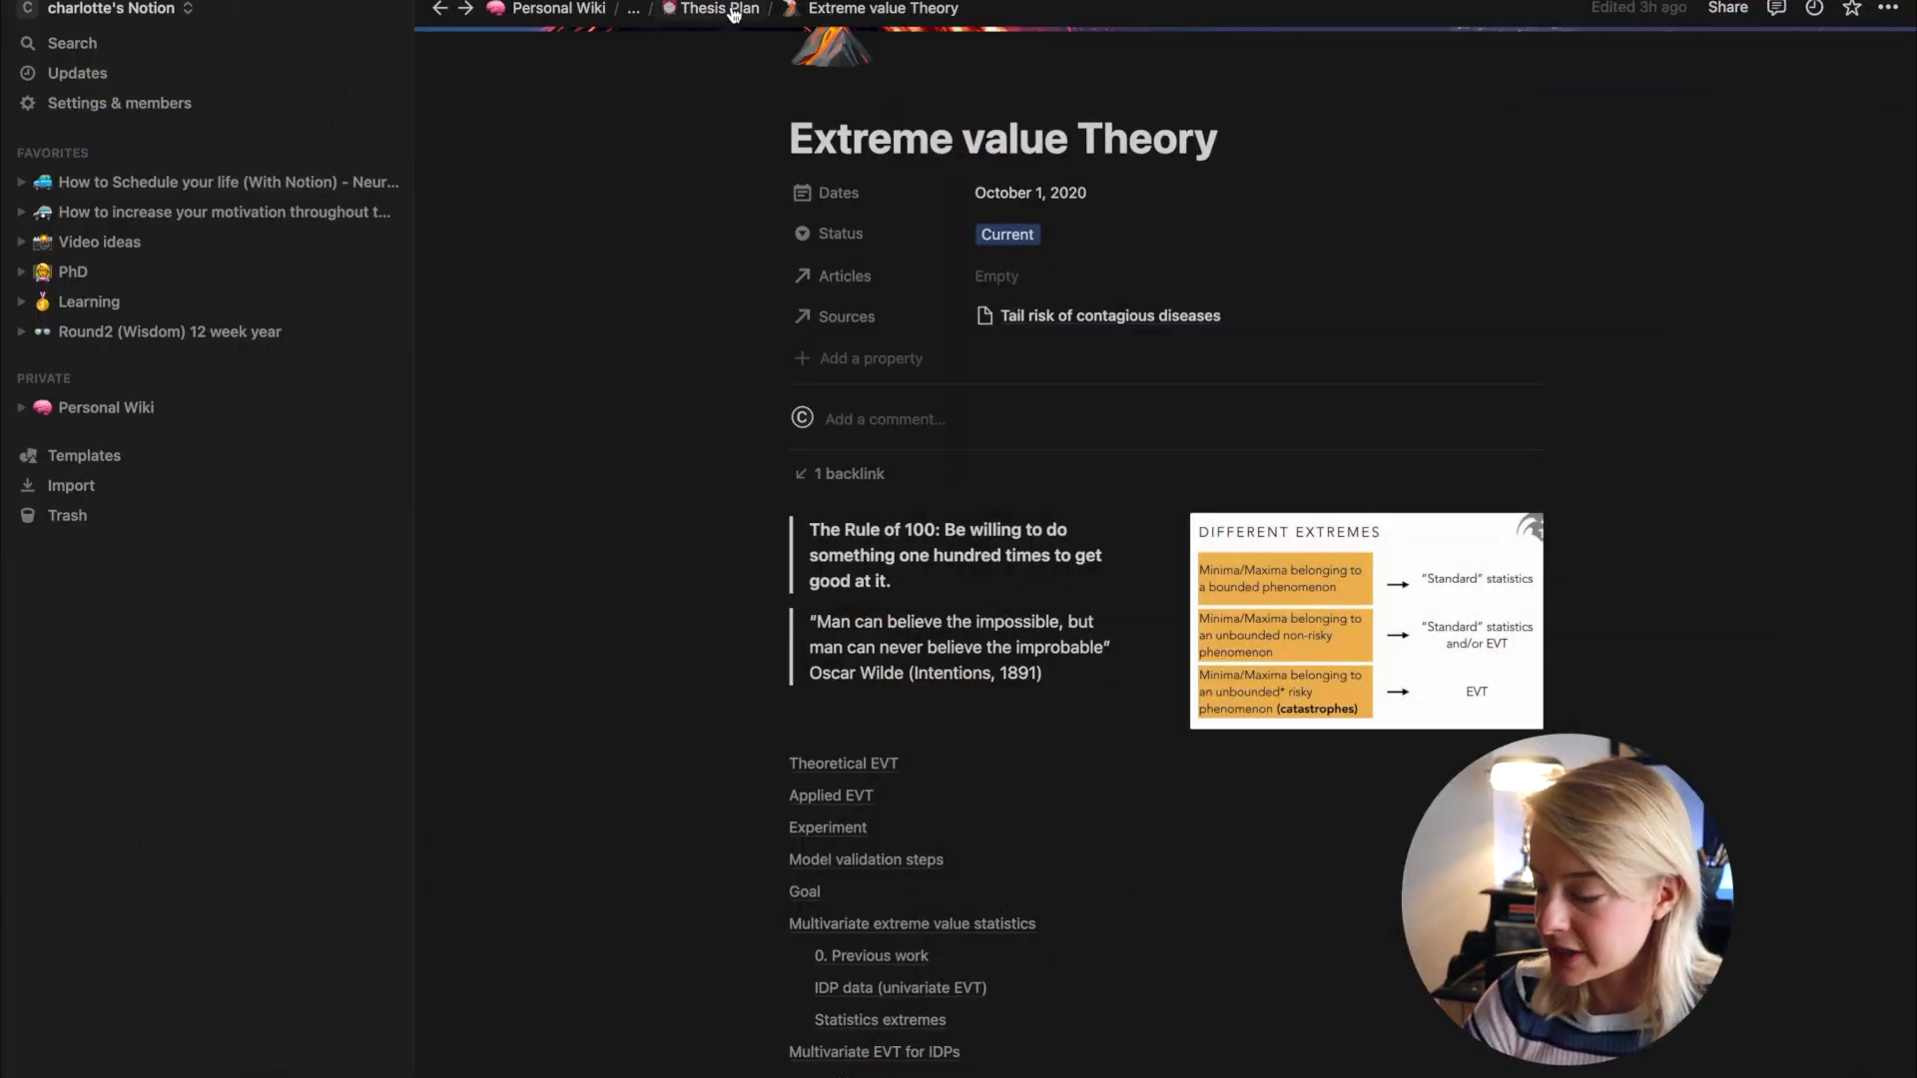
Return to the Personal Wiki via the breadcrumb and open the Learning board under Wisdom
{"action": "left_click", "coordinate": [561, 9]}
{"action": "scroll", "coordinate": [868, 710], "scroll_direction": "down", "scroll_amount": 5}
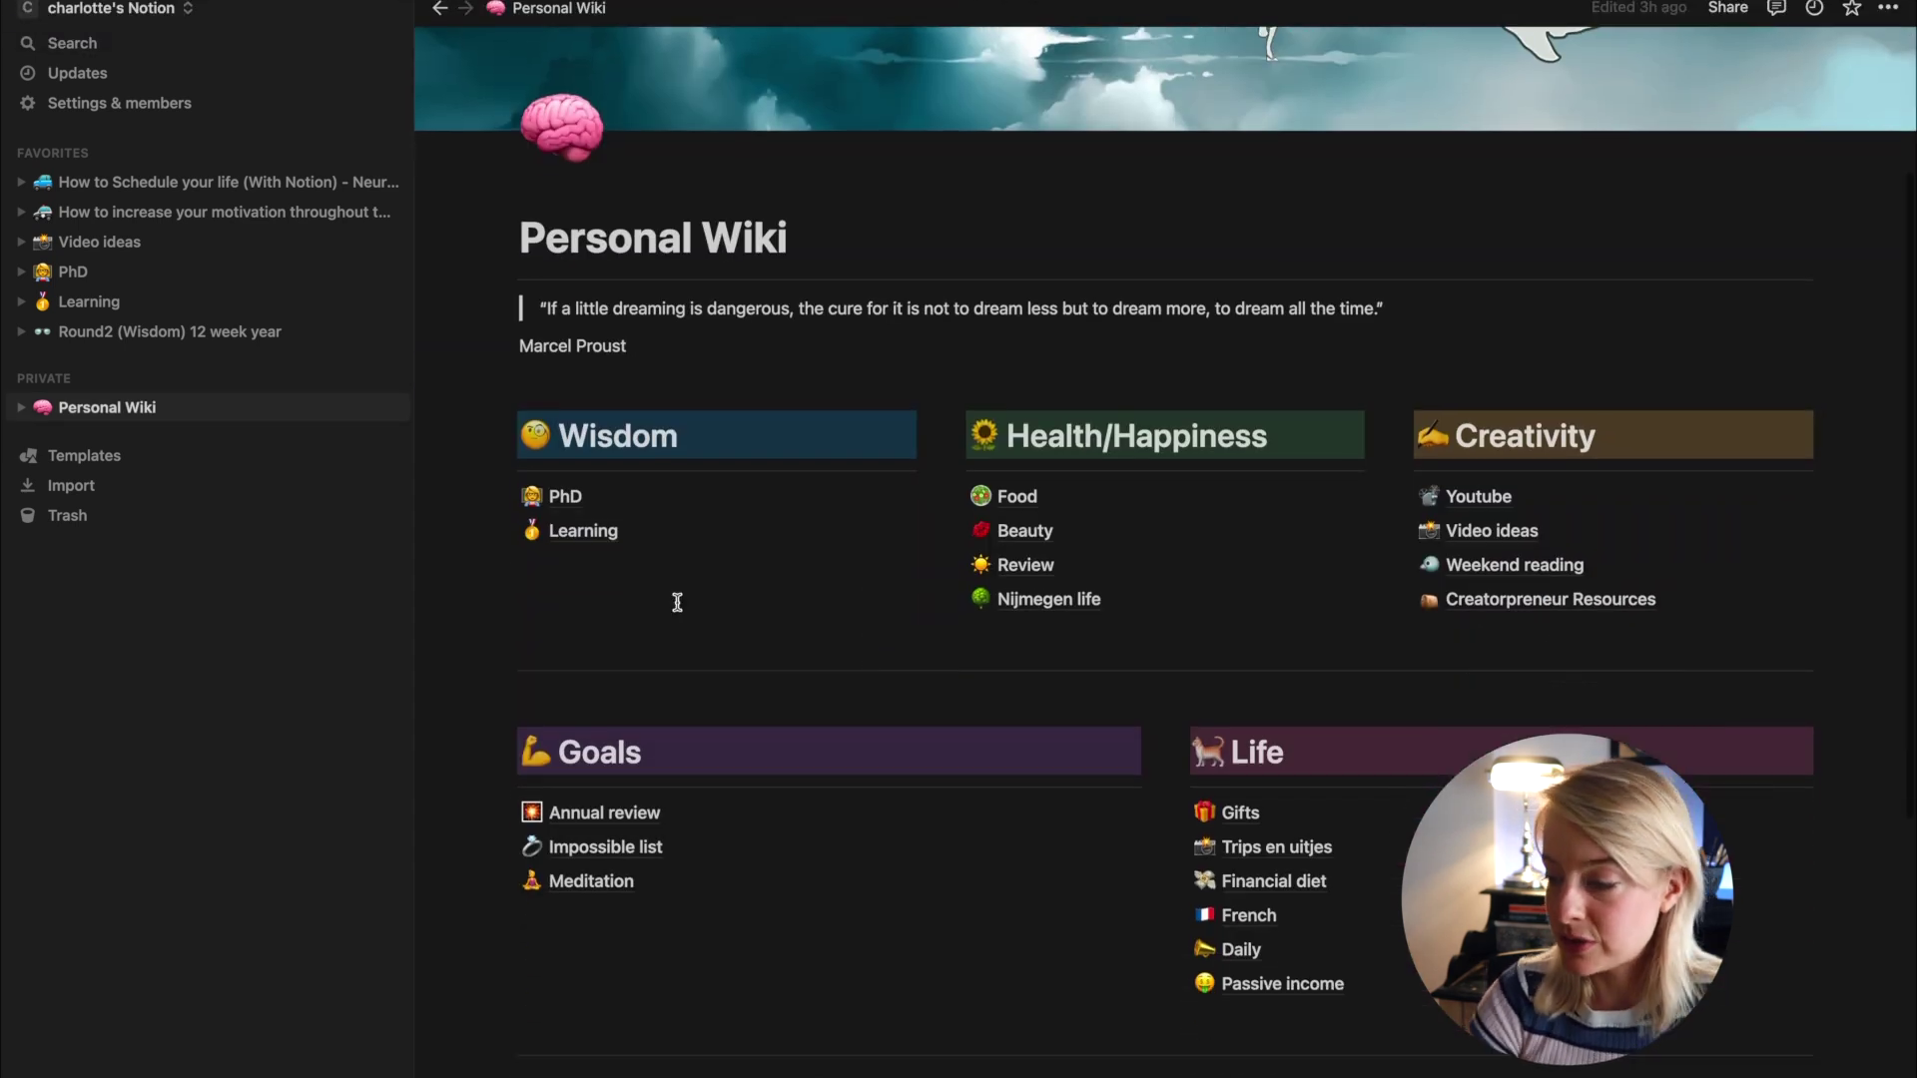
{"action": "left_click", "coordinate": [583, 531]}
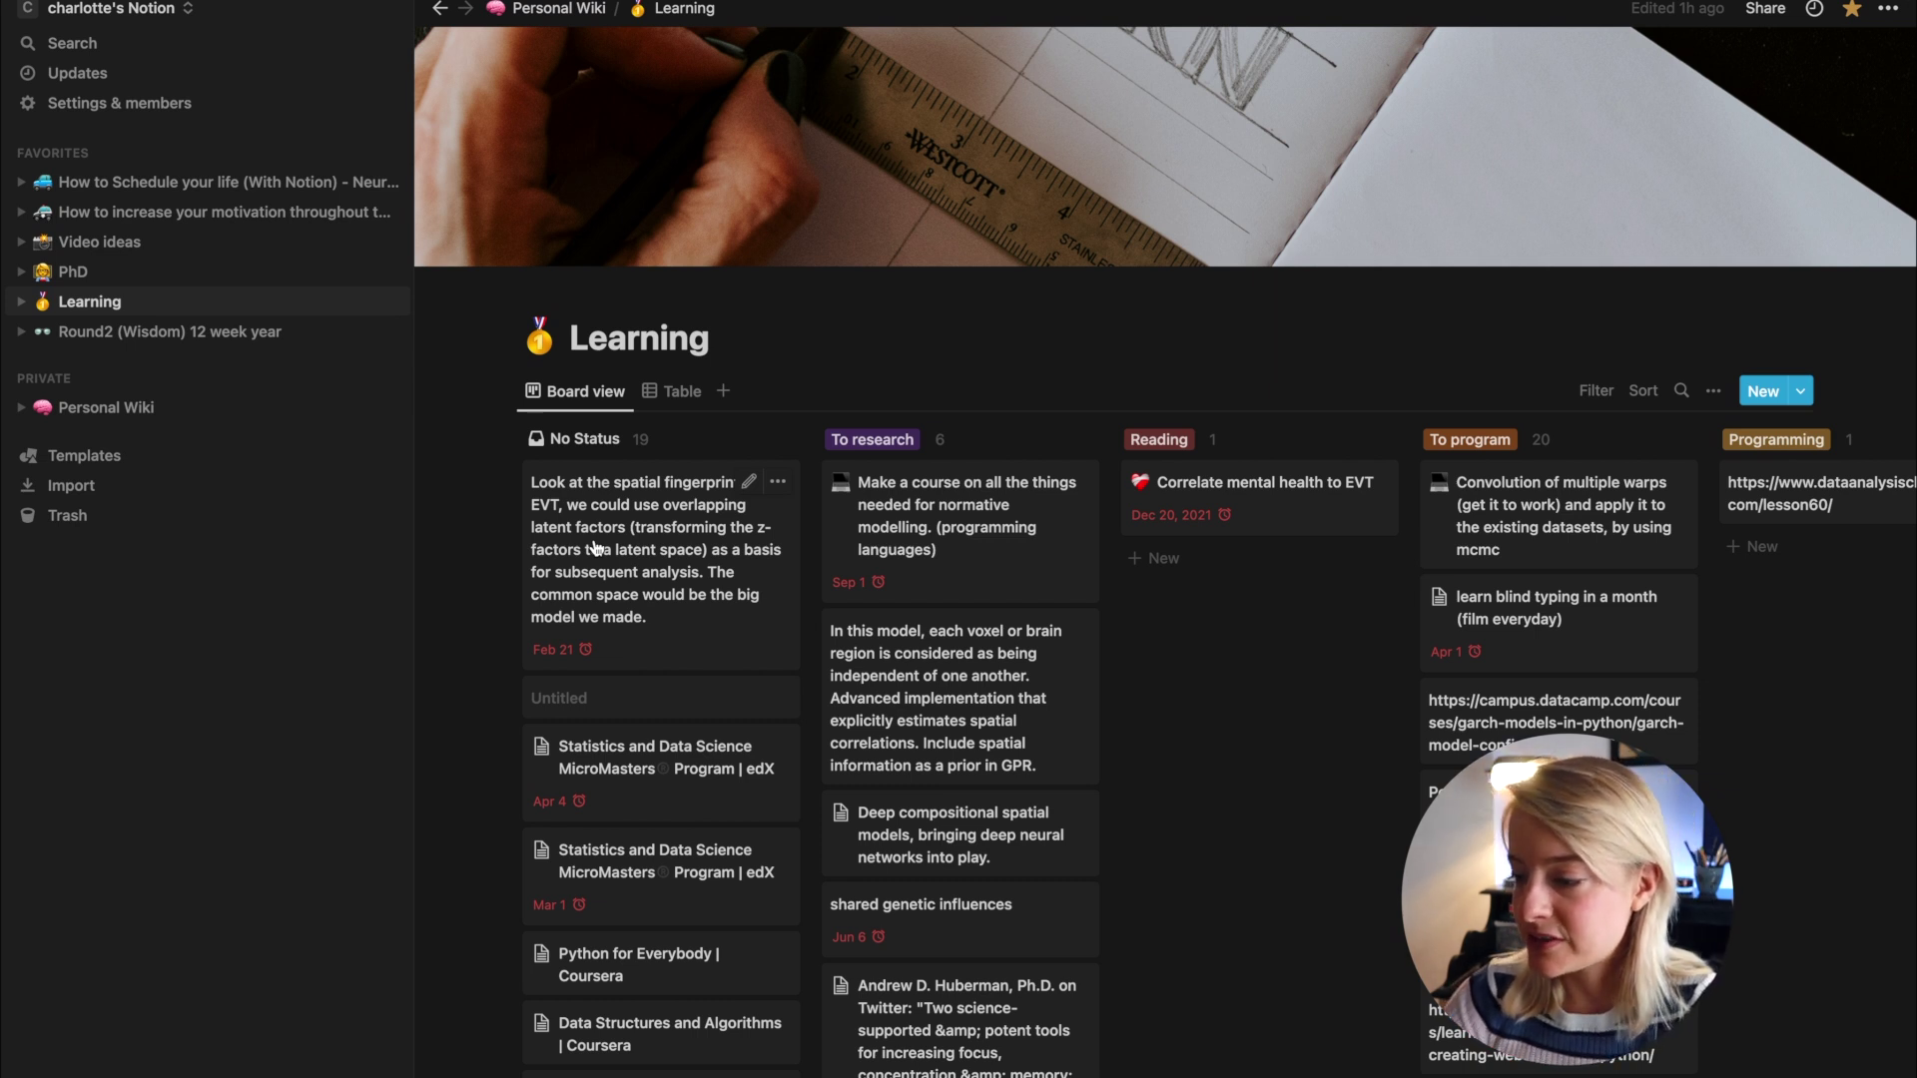
{"action": "scroll", "coordinate": [594, 548], "scroll_direction": "down", "scroll_amount": 1}
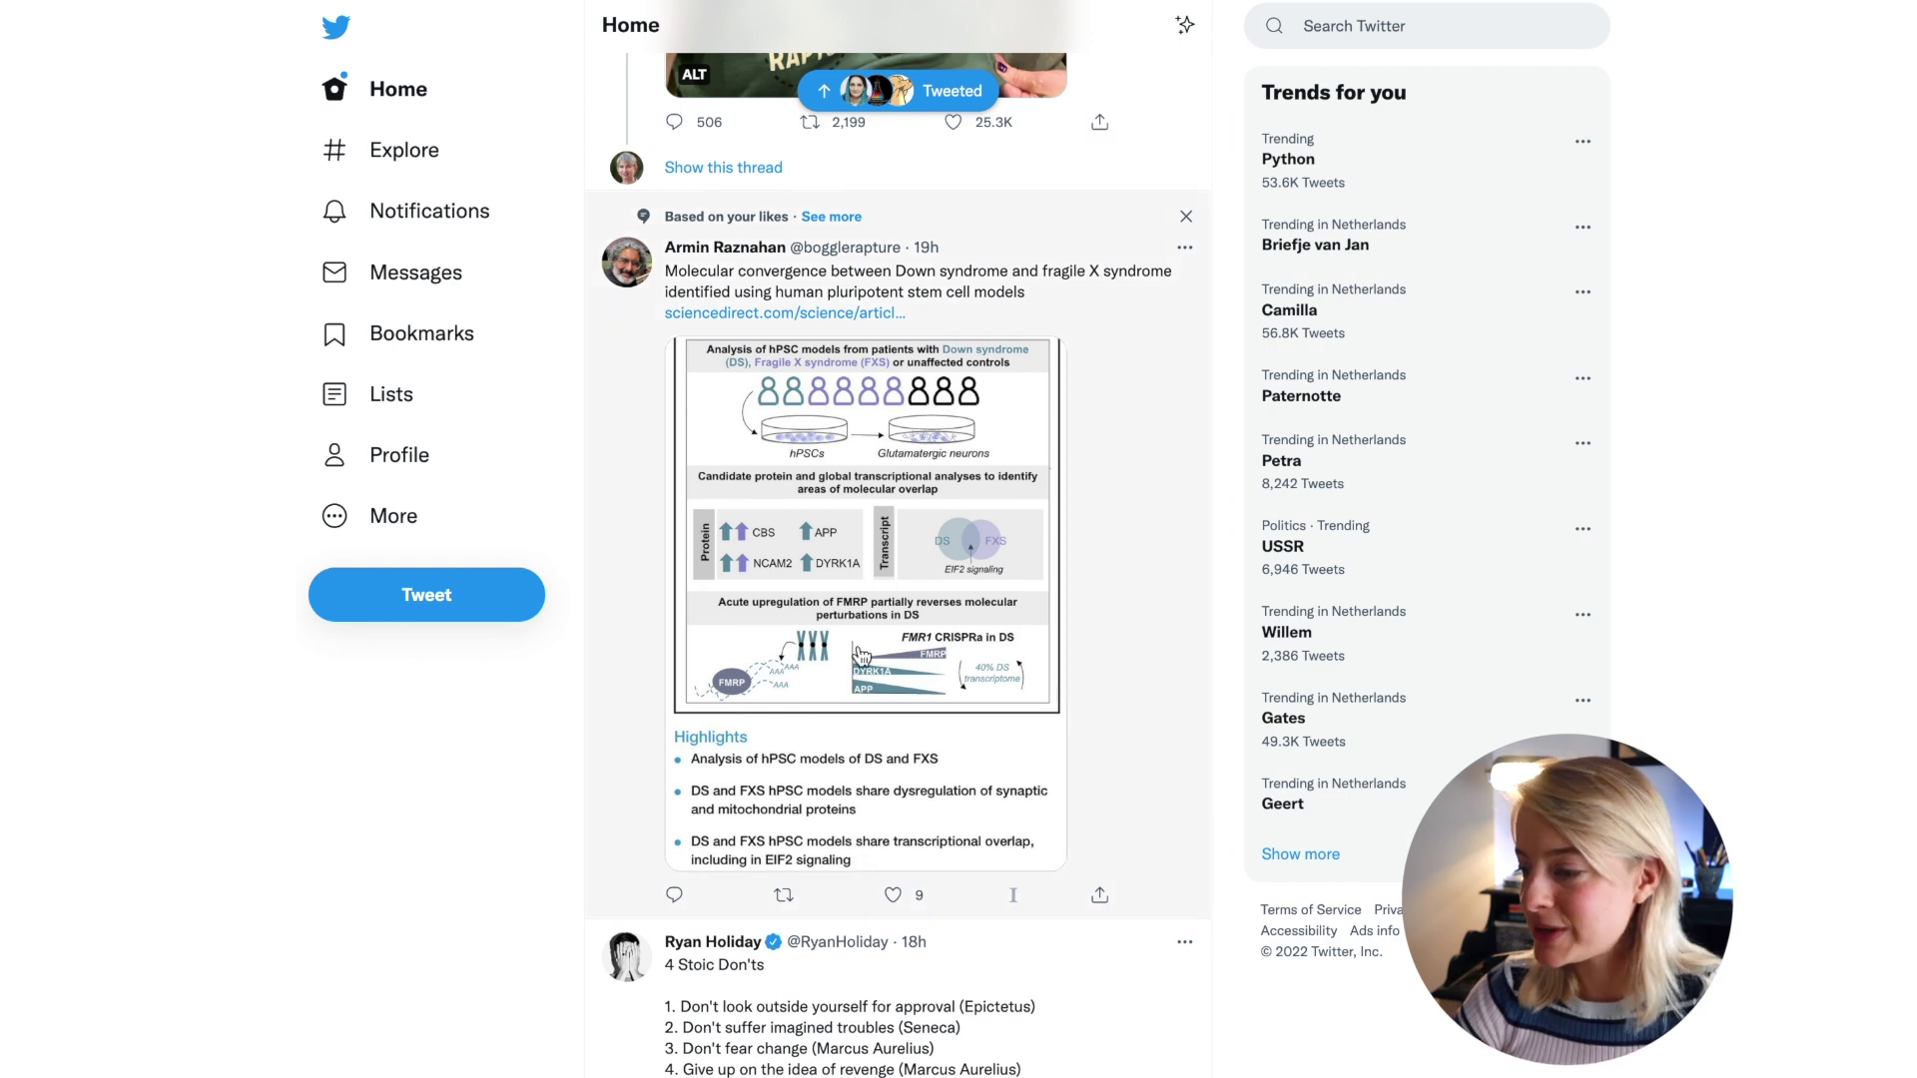
Load the new Tweets at the top of the Home timeline and scroll down the feed
{"action": "left_click", "coordinate": [884, 92]}
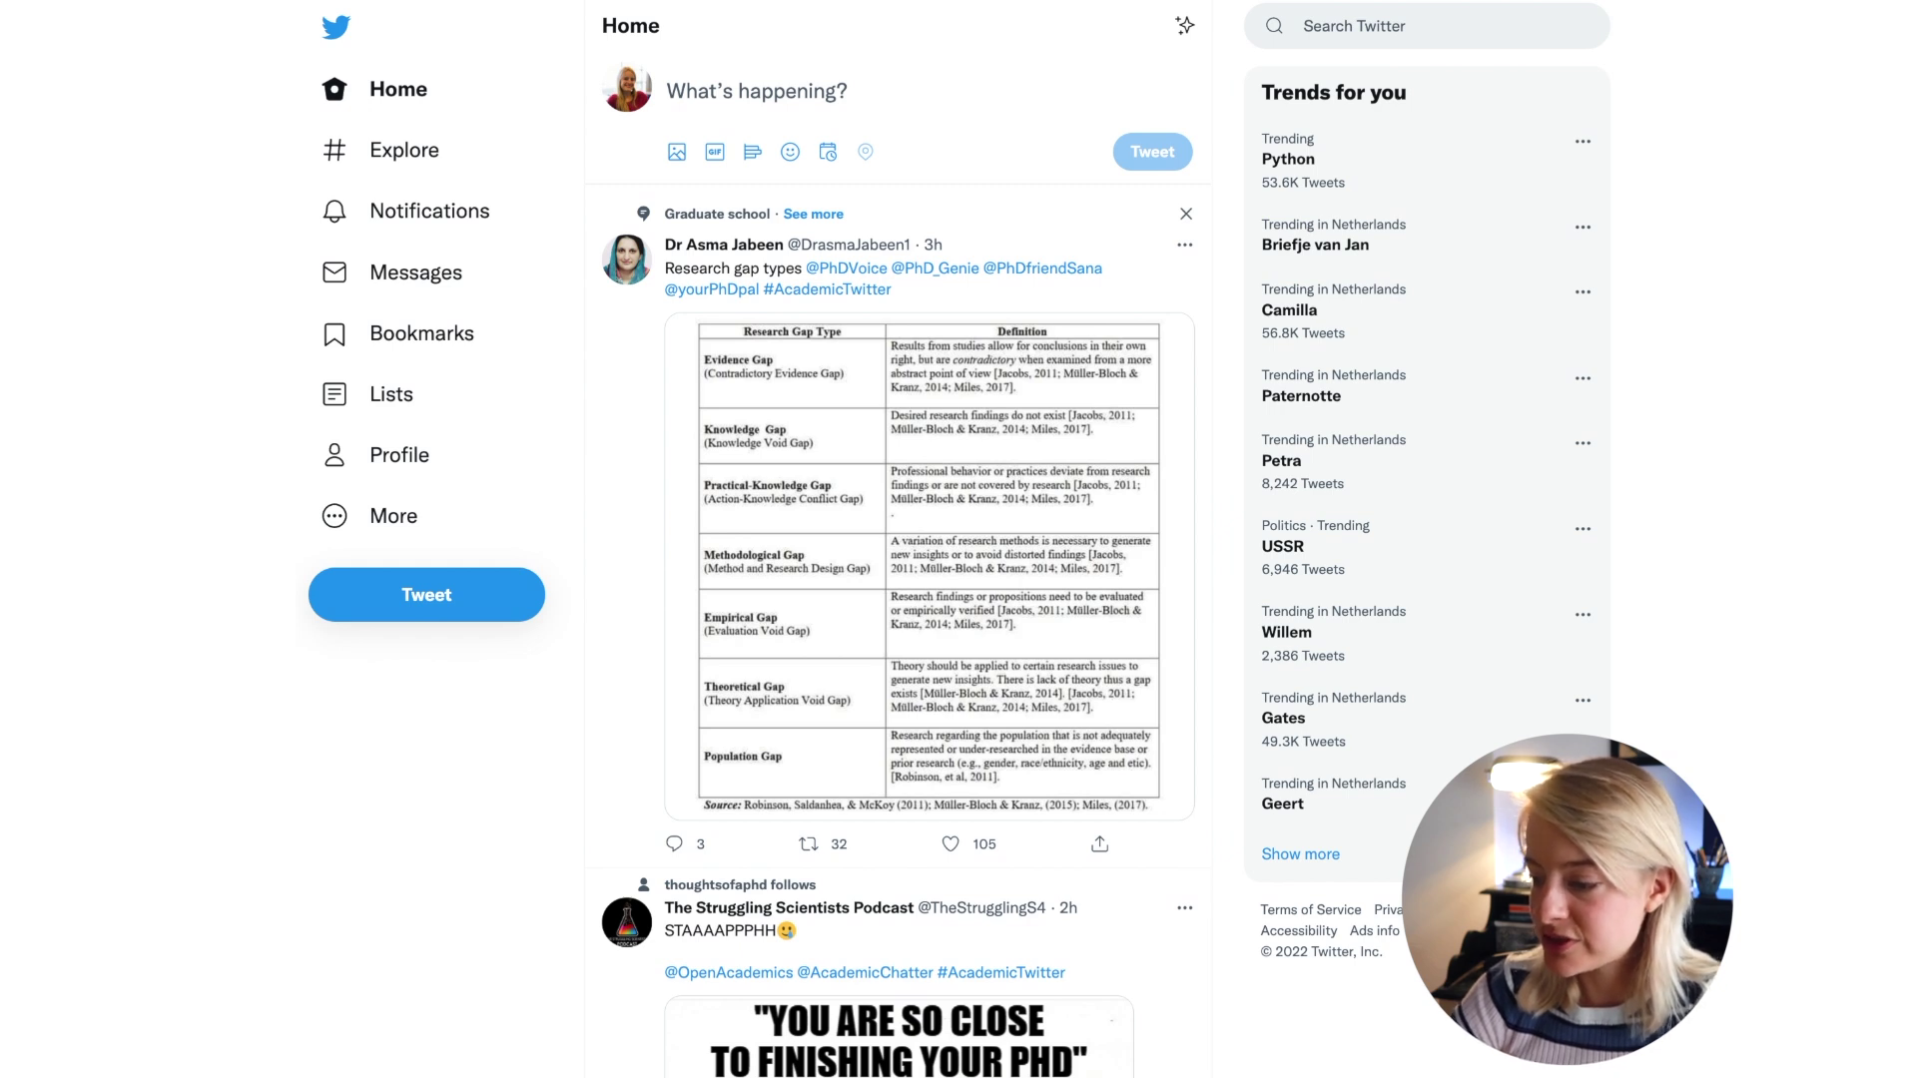
{"action": "scroll", "coordinate": [184, 672], "scroll_direction": "down", "scroll_amount": 1}
{"action": "scroll", "coordinate": [739, 883], "scroll_direction": "down", "scroll_amount": 10}
{"action": "scroll", "coordinate": [738, 884], "scroll_direction": "down", "scroll_amount": 10}
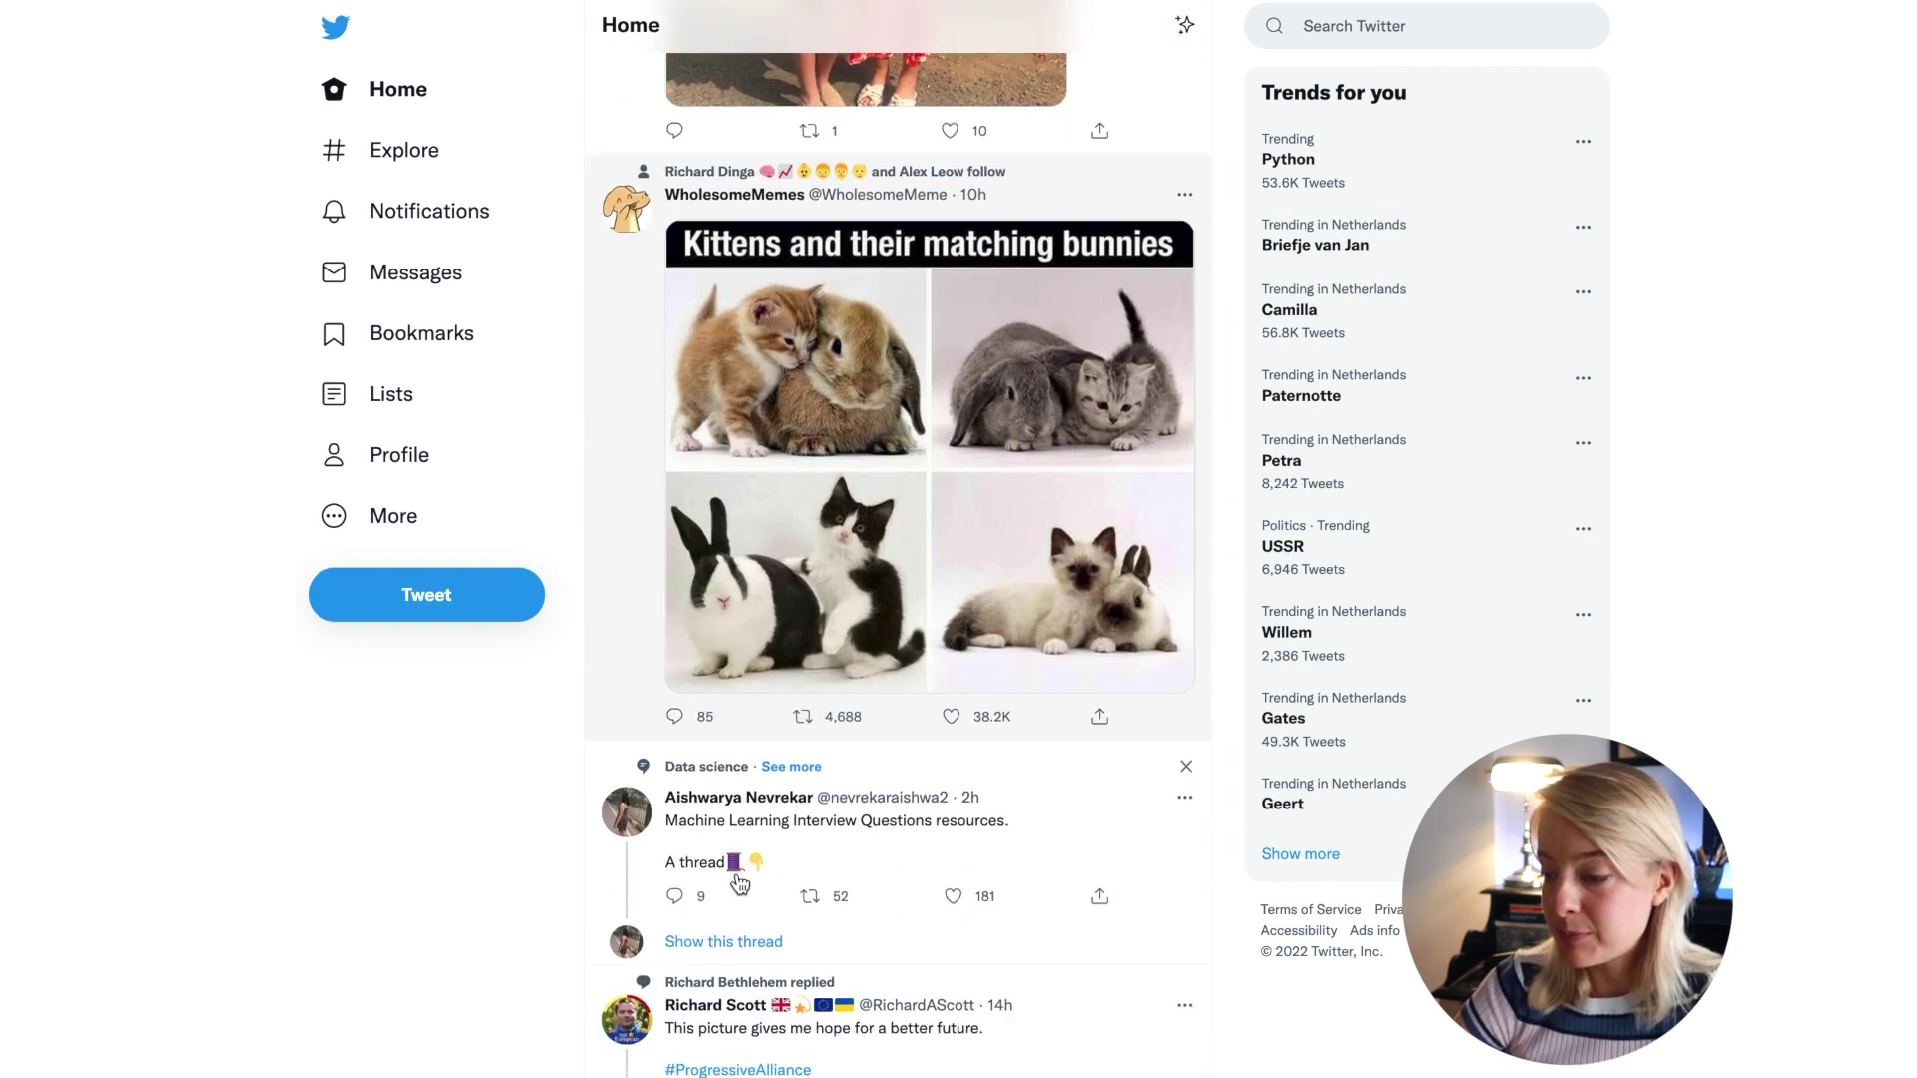
{"action": "scroll", "coordinate": [739, 883], "scroll_direction": "down", "scroll_amount": 10}
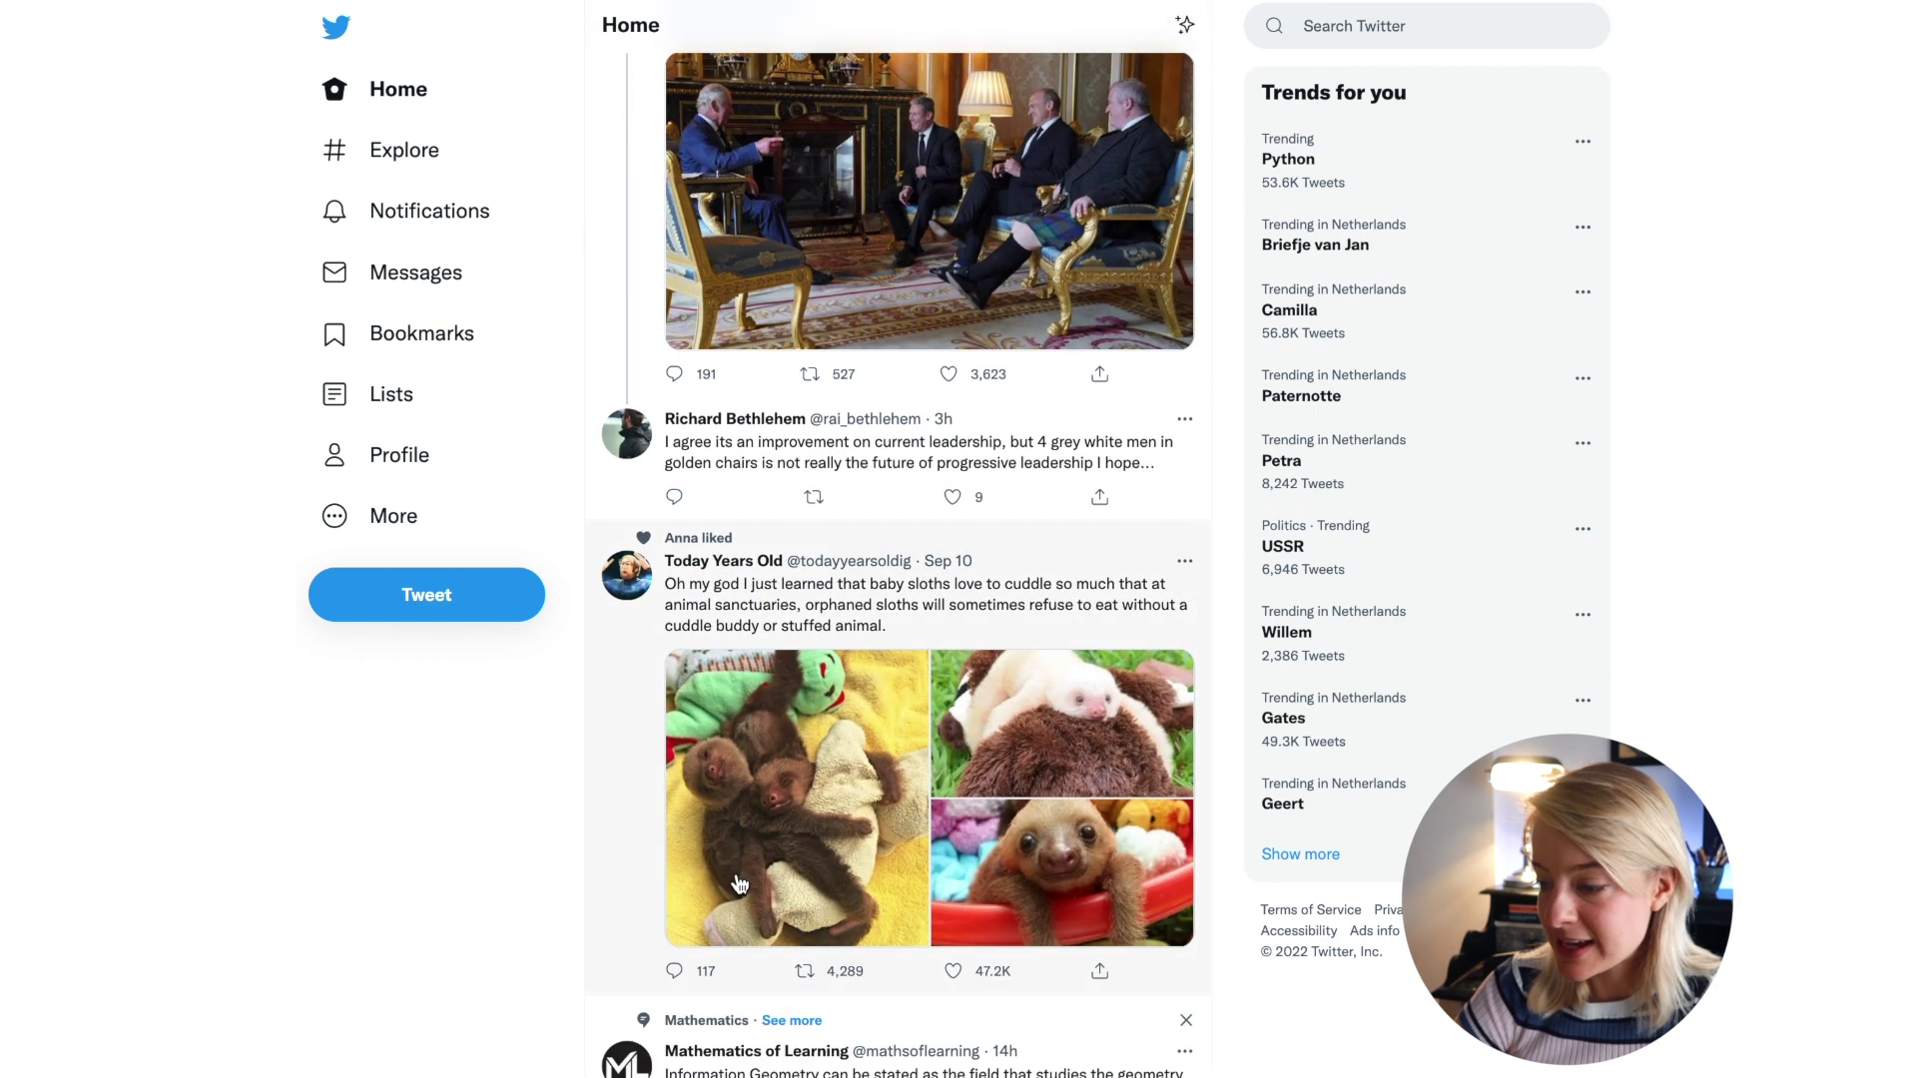
{"action": "scroll", "coordinate": [739, 884], "scroll_direction": "down", "scroll_amount": 5}
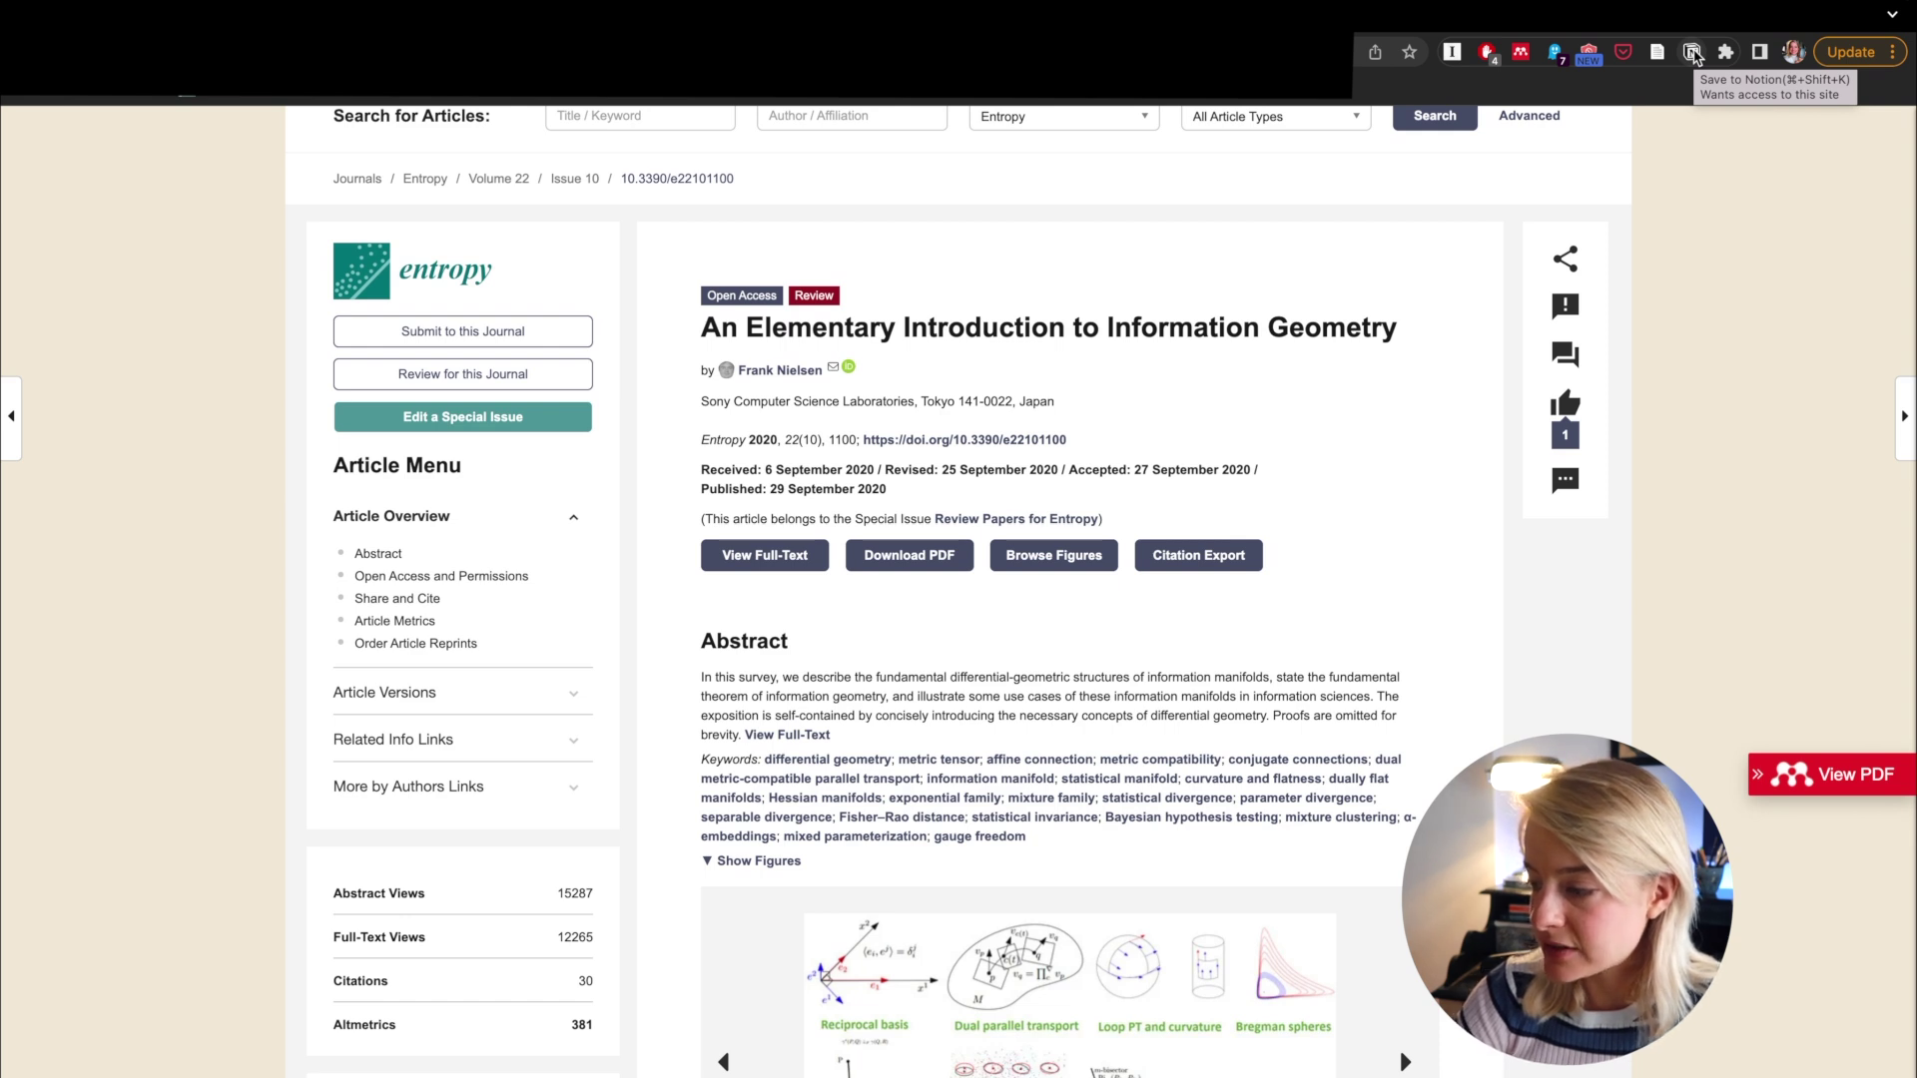
Clip the Information Geometry article with the Notion Web Clipper, choosing Learning as the destination
{"action": "left_click", "coordinate": [1692, 53]}
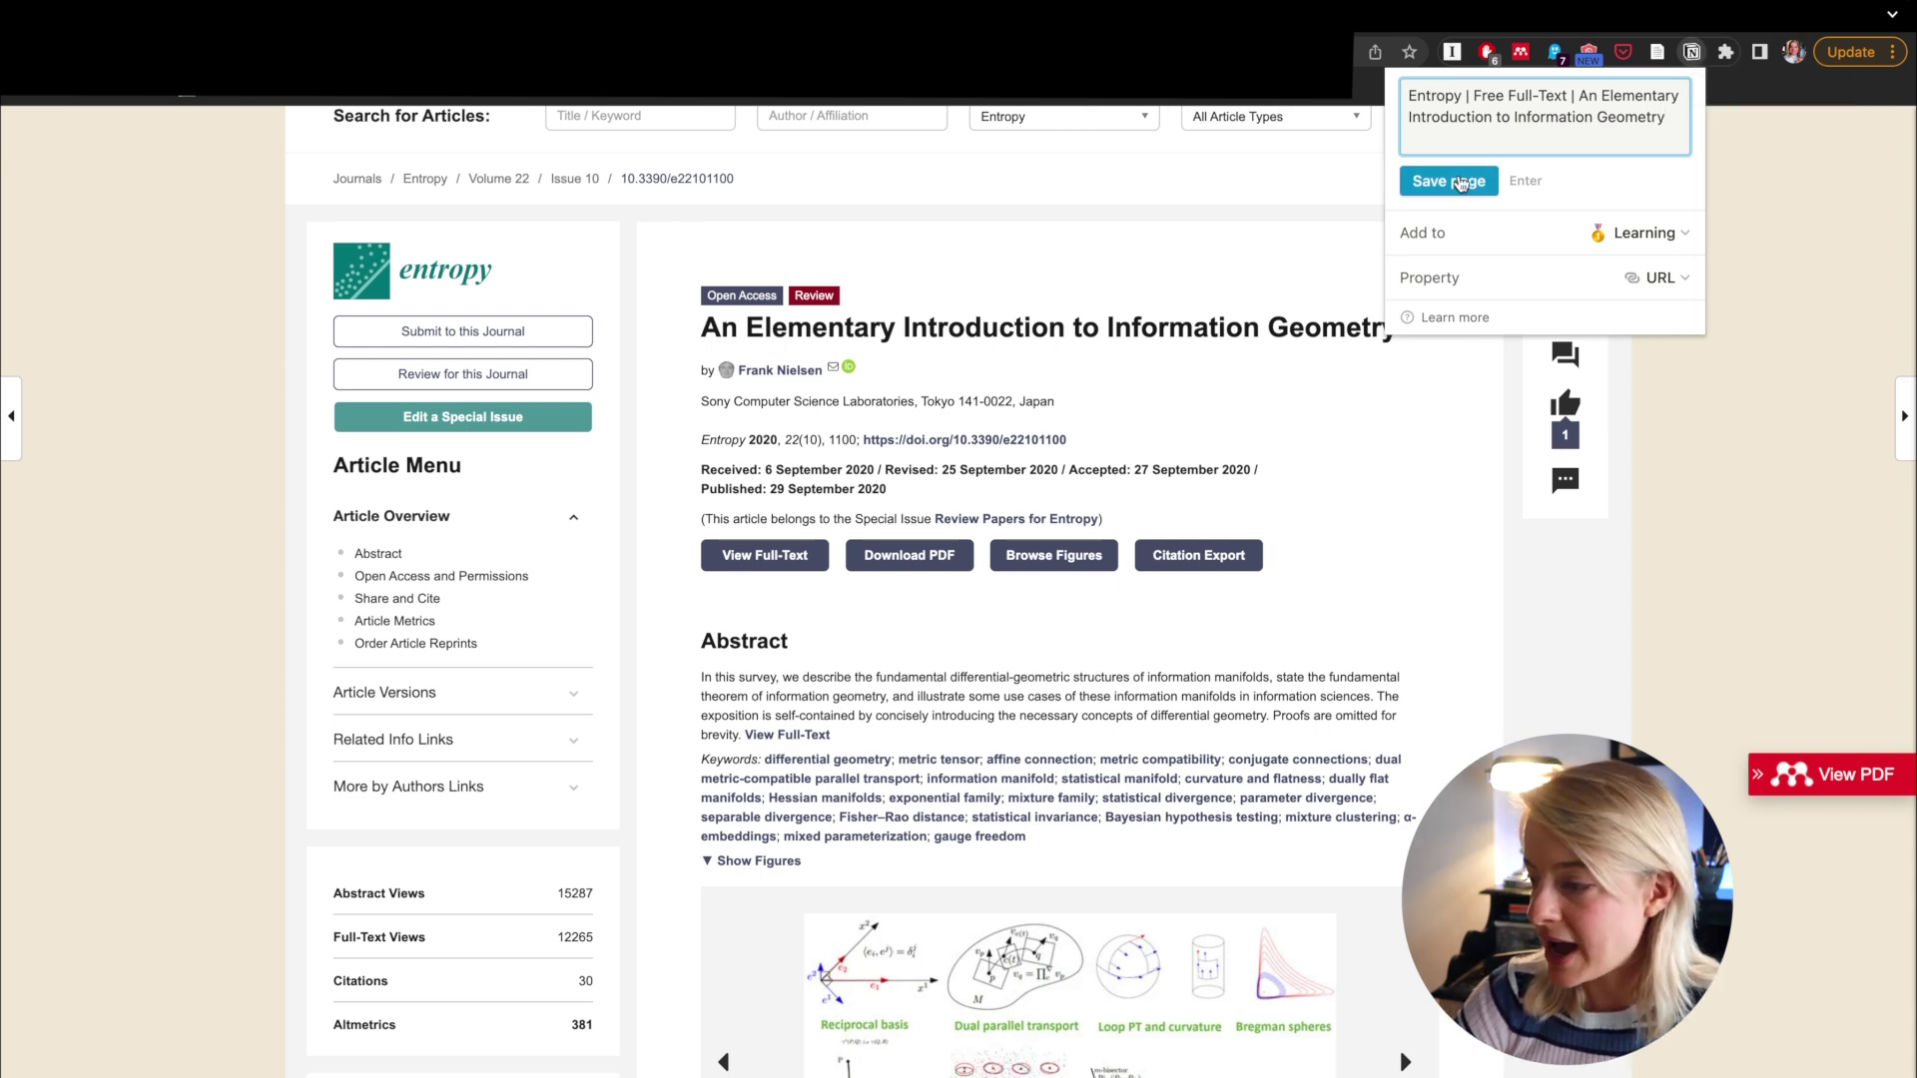
{"action": "left_click", "coordinate": [1627, 234]}
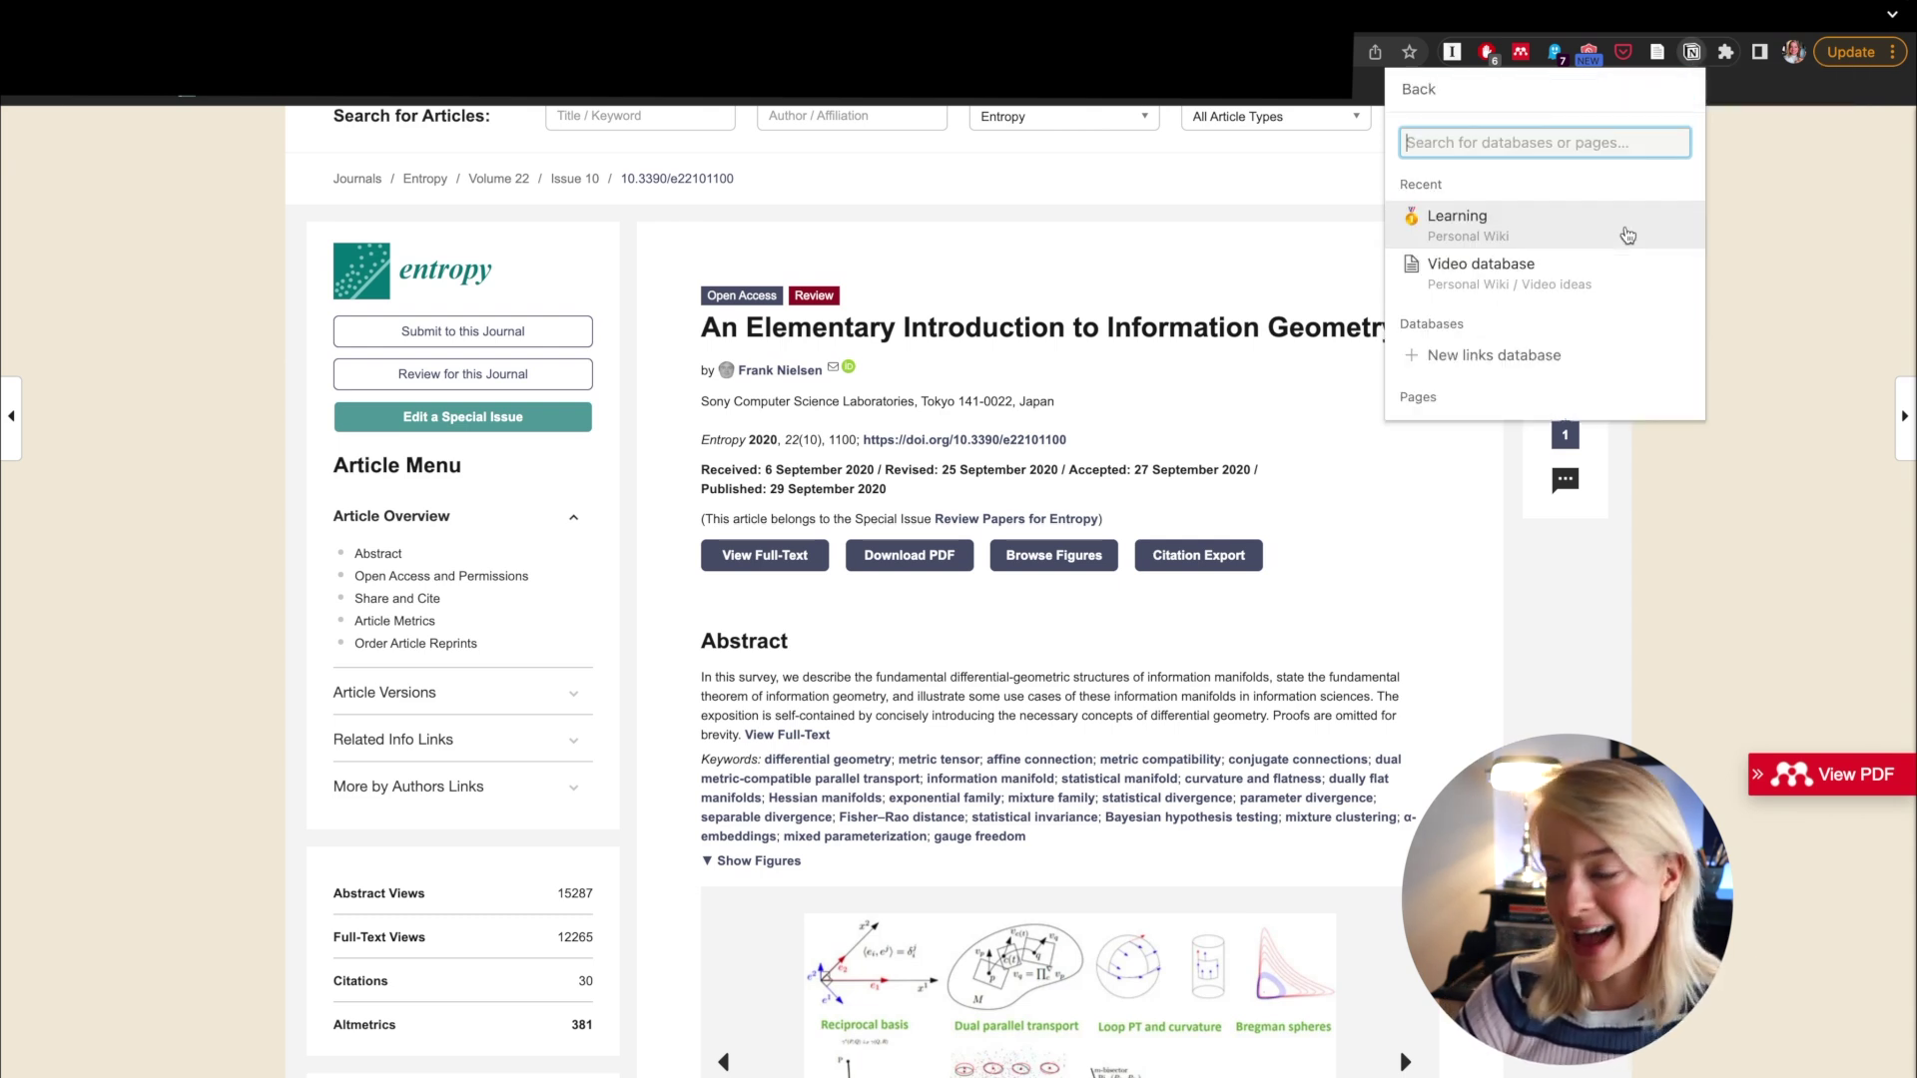
{"action": "left_click", "coordinate": [1627, 230]}
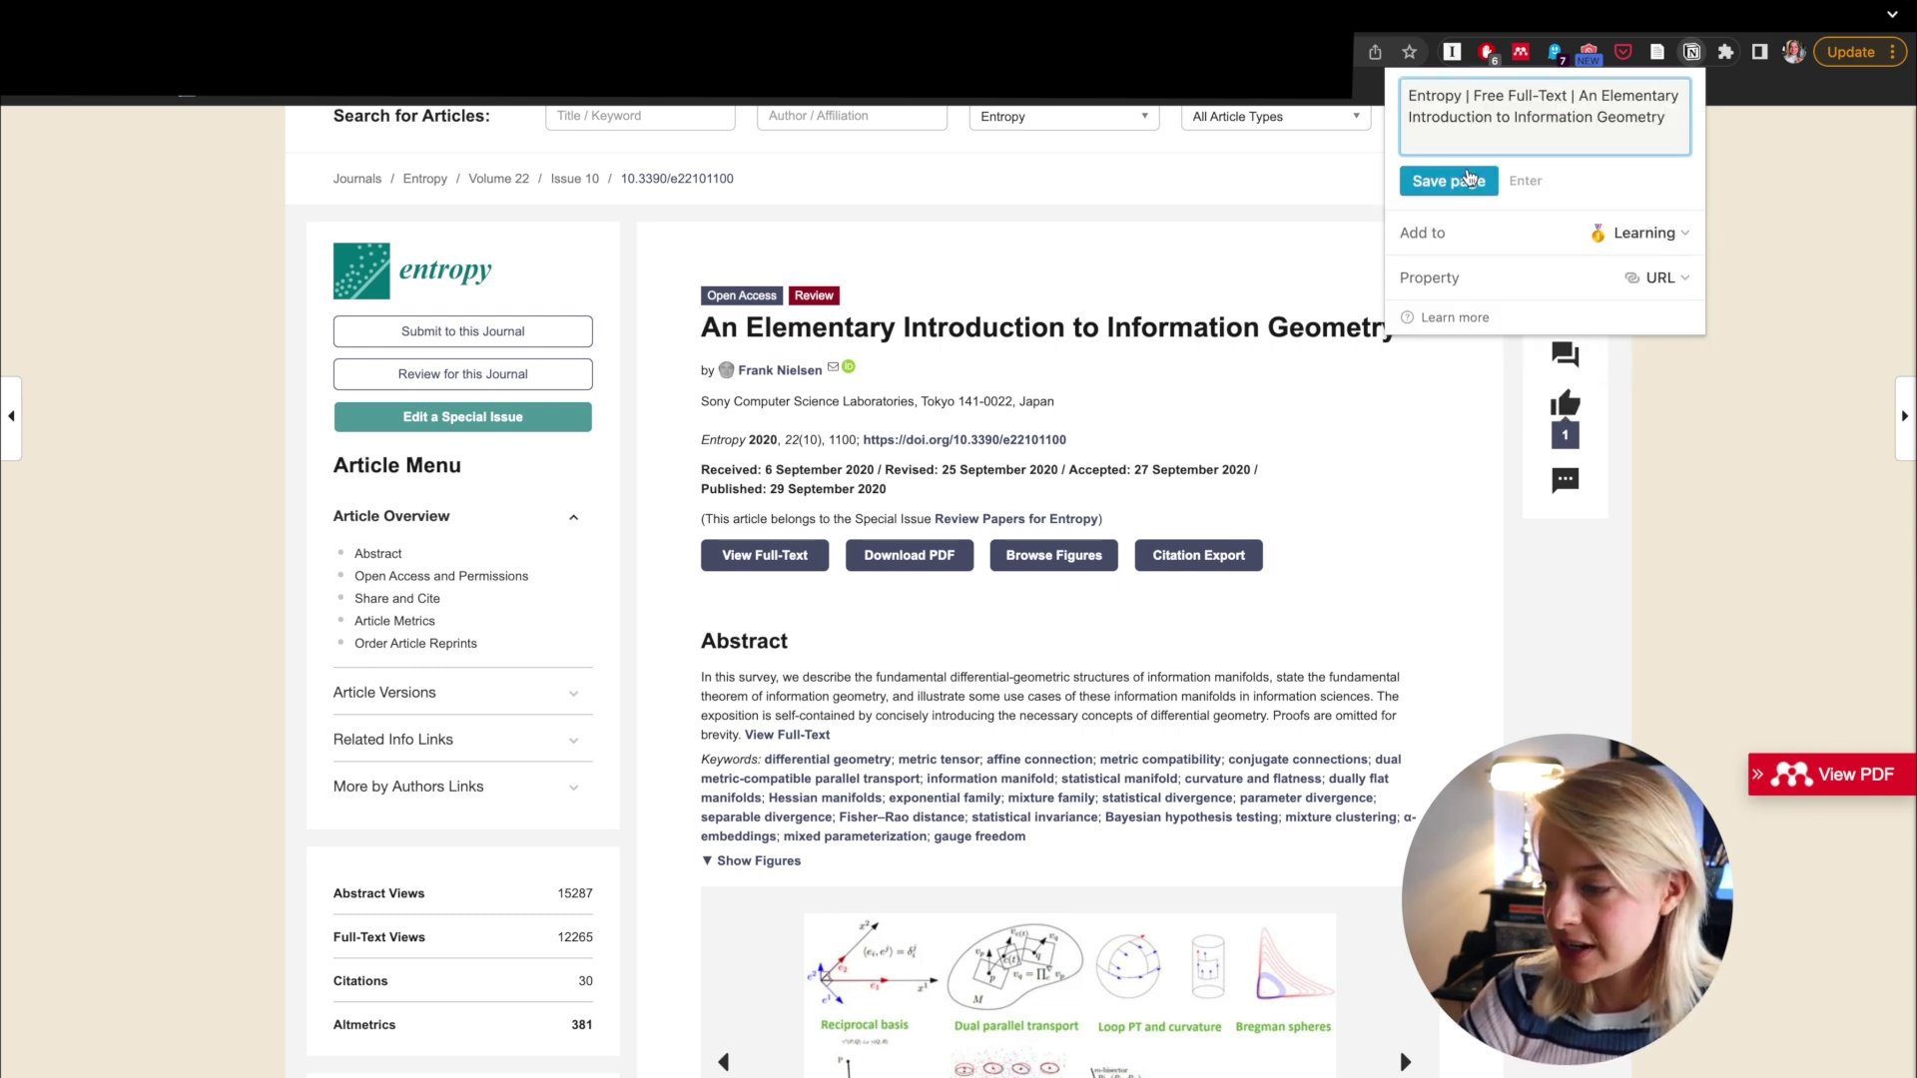
{"action": "left_click", "coordinate": [1449, 181]}
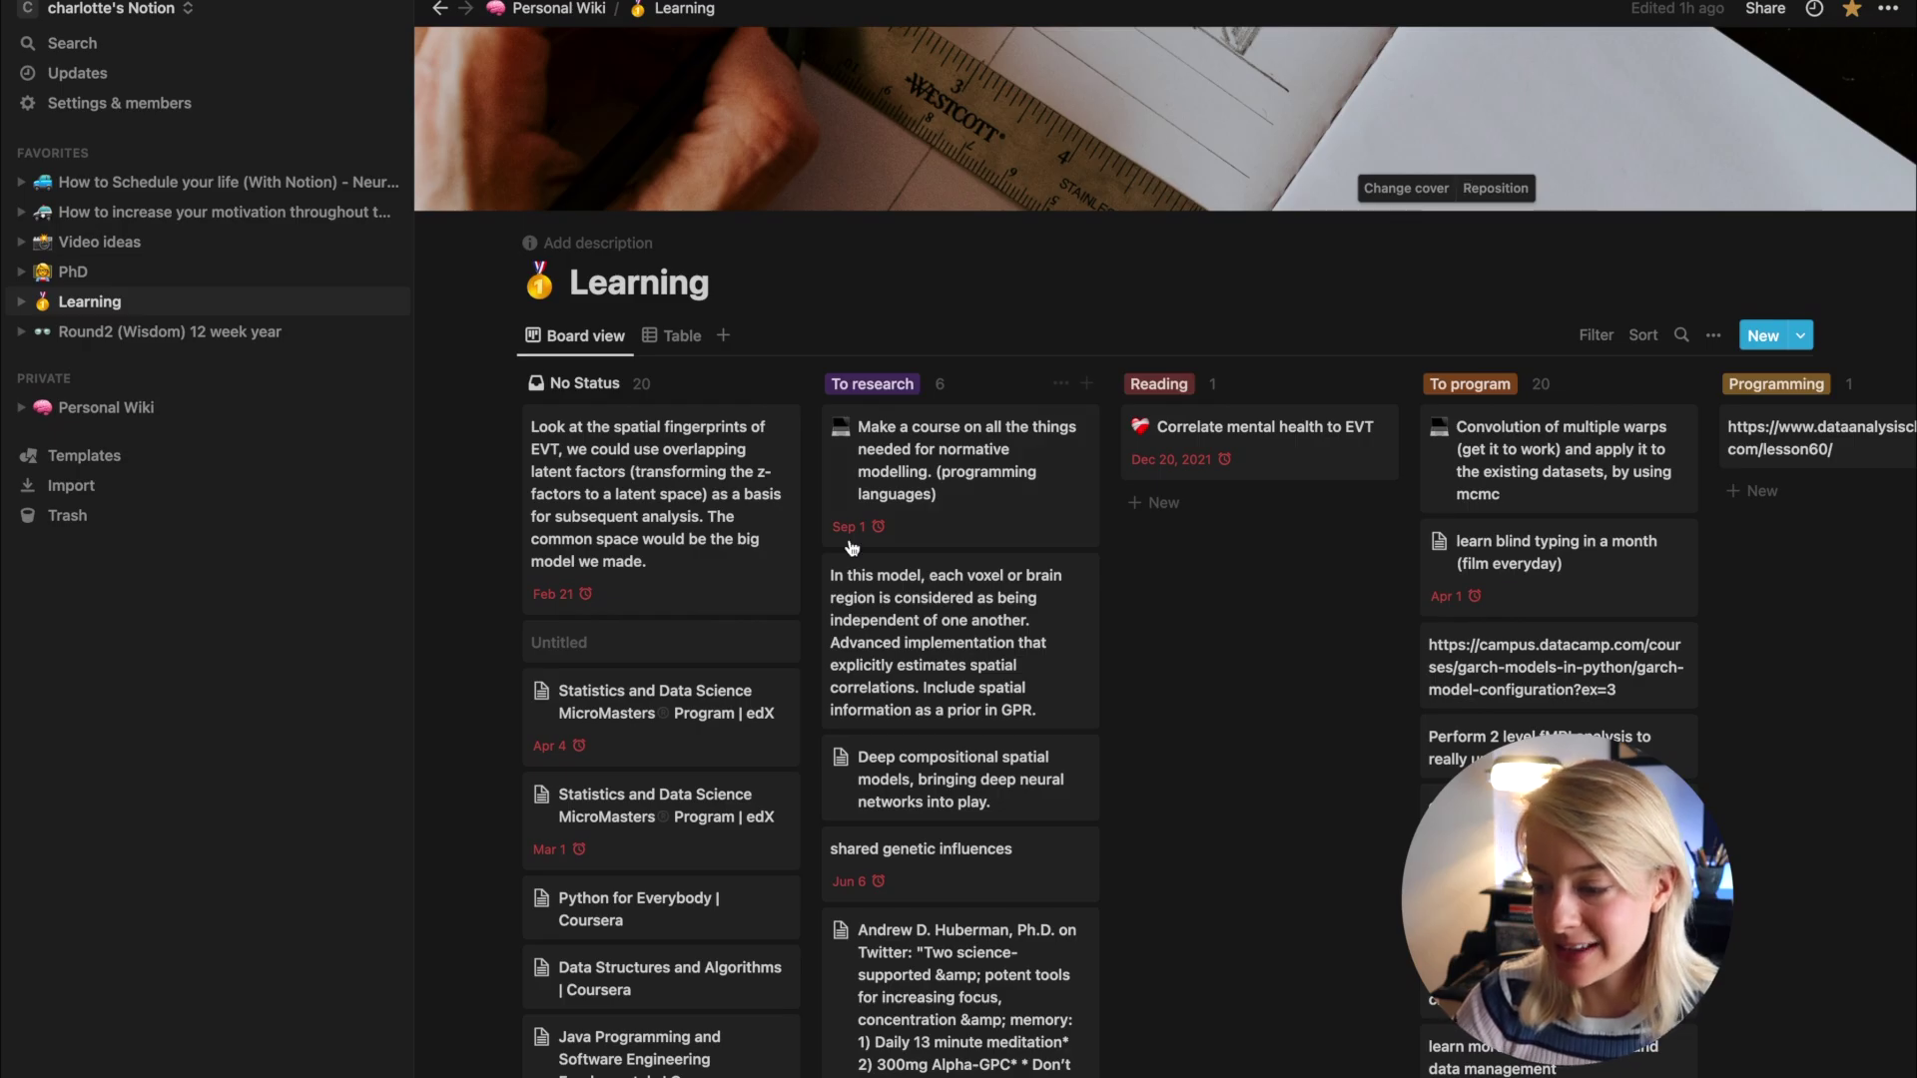
Preview the Molecular convergence paper card, scroll through it, then close the preview
{"action": "scroll", "coordinate": [849, 536], "scroll_direction": "down", "scroll_amount": 10}
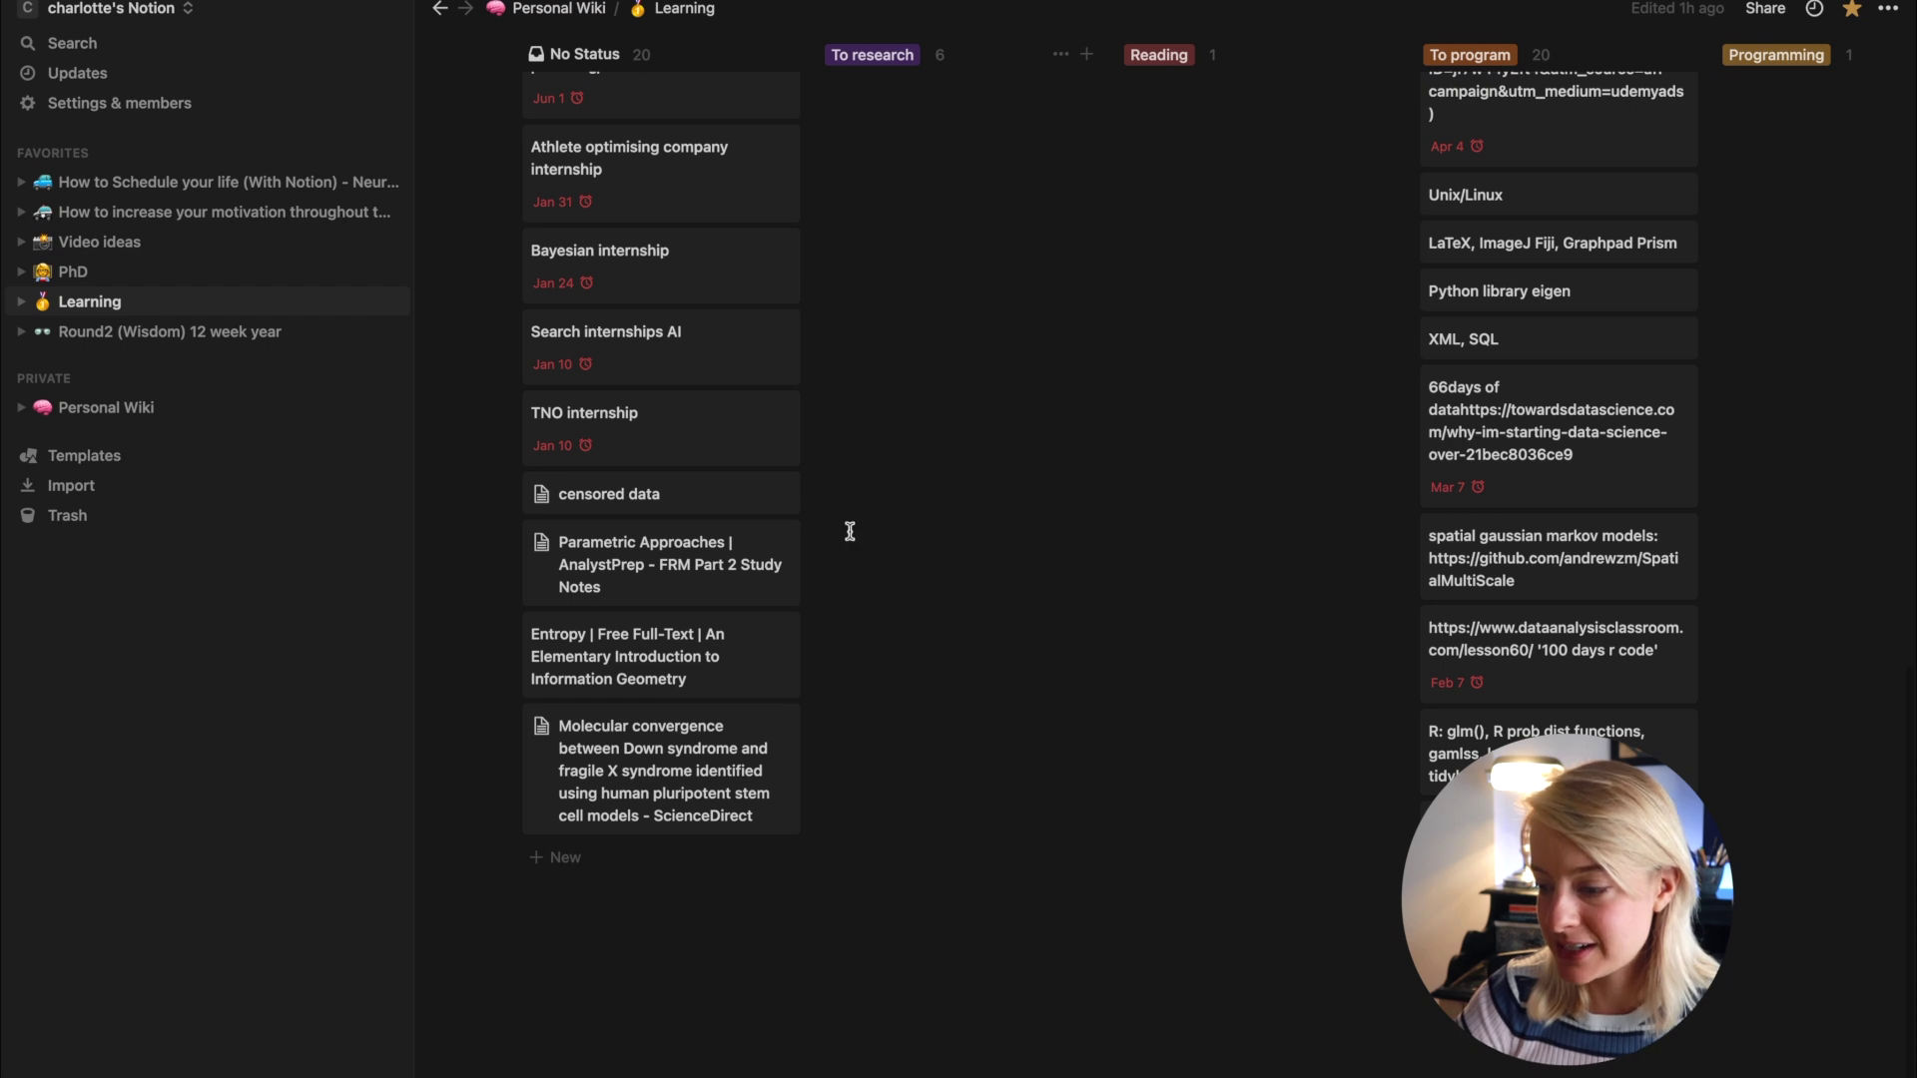
{"action": "left_click", "coordinate": [650, 750]}
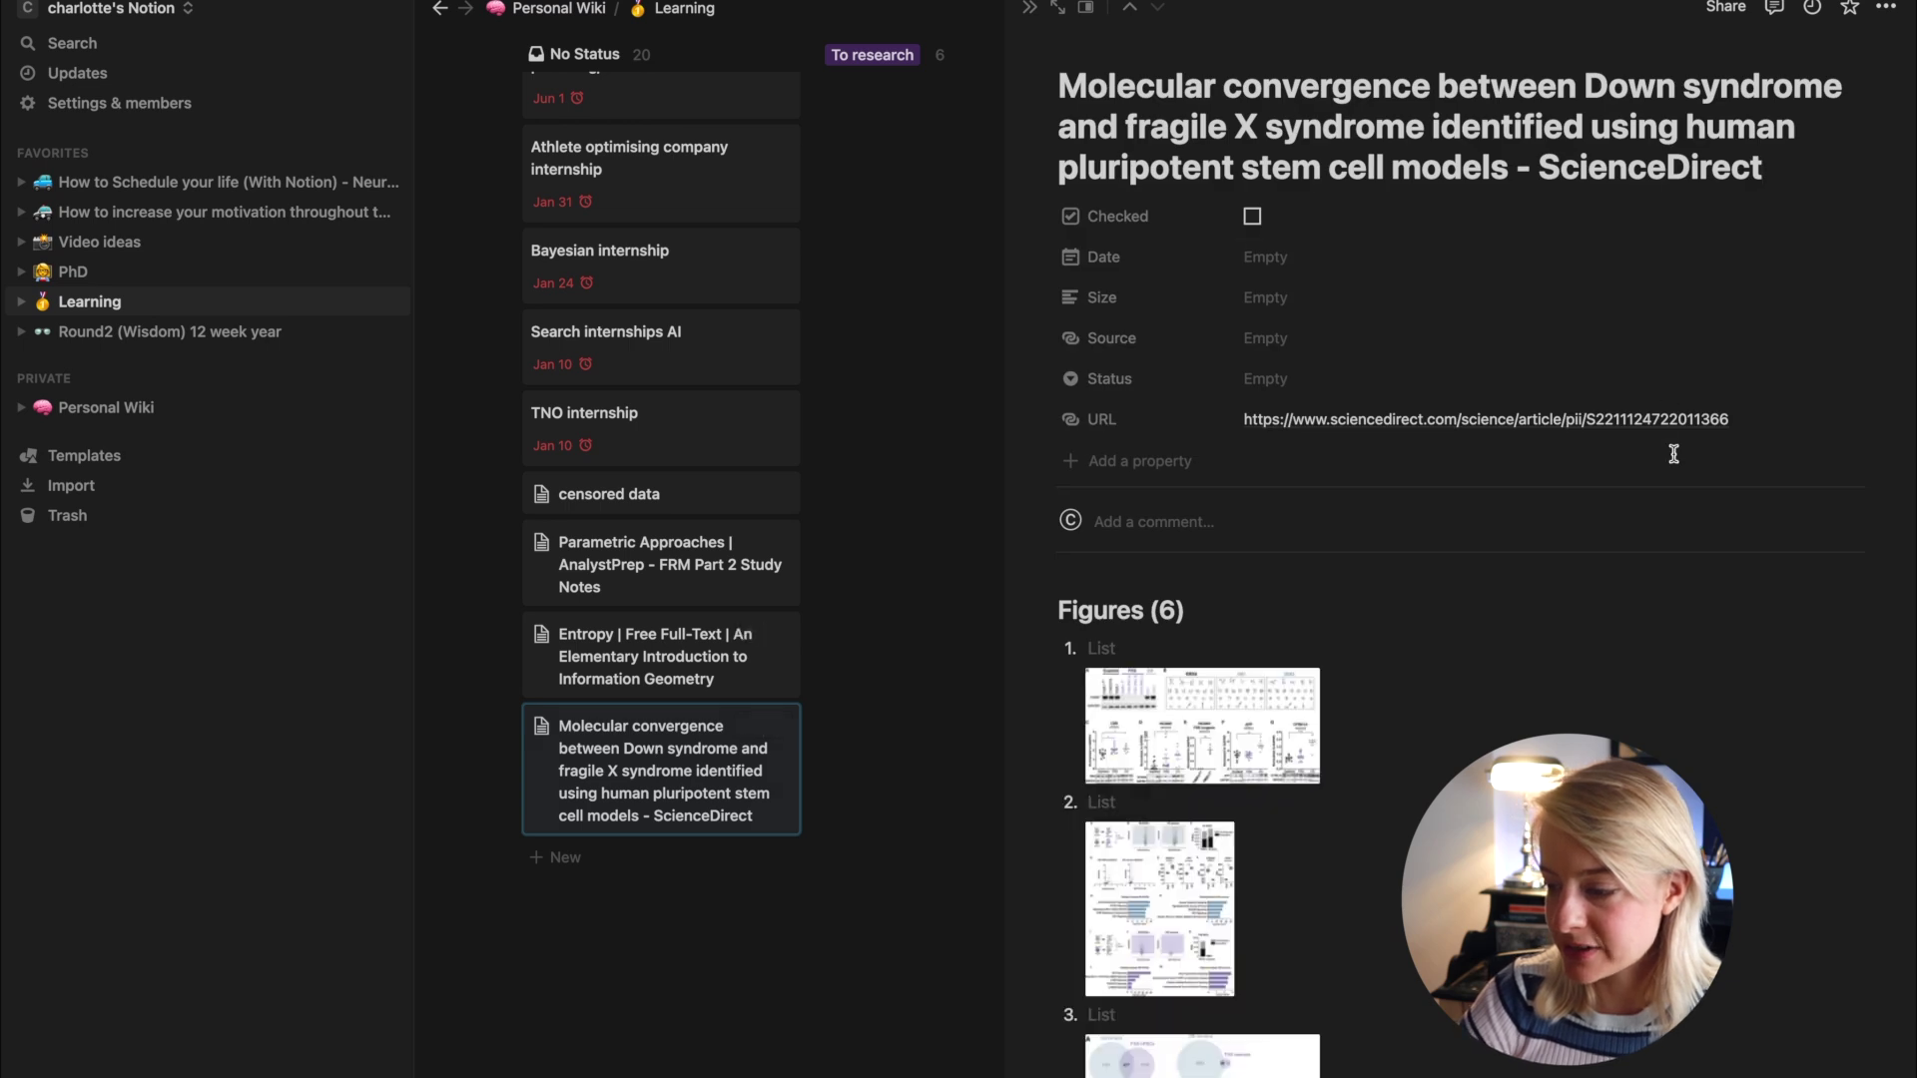
{"action": "scroll", "coordinate": [1676, 455], "scroll_direction": "down", "scroll_amount": 3}
{"action": "scroll", "coordinate": [1303, 734], "scroll_direction": "down", "scroll_amount": 15}
{"action": "scroll", "coordinate": [1303, 734], "scroll_direction": "down", "scroll_amount": 20}
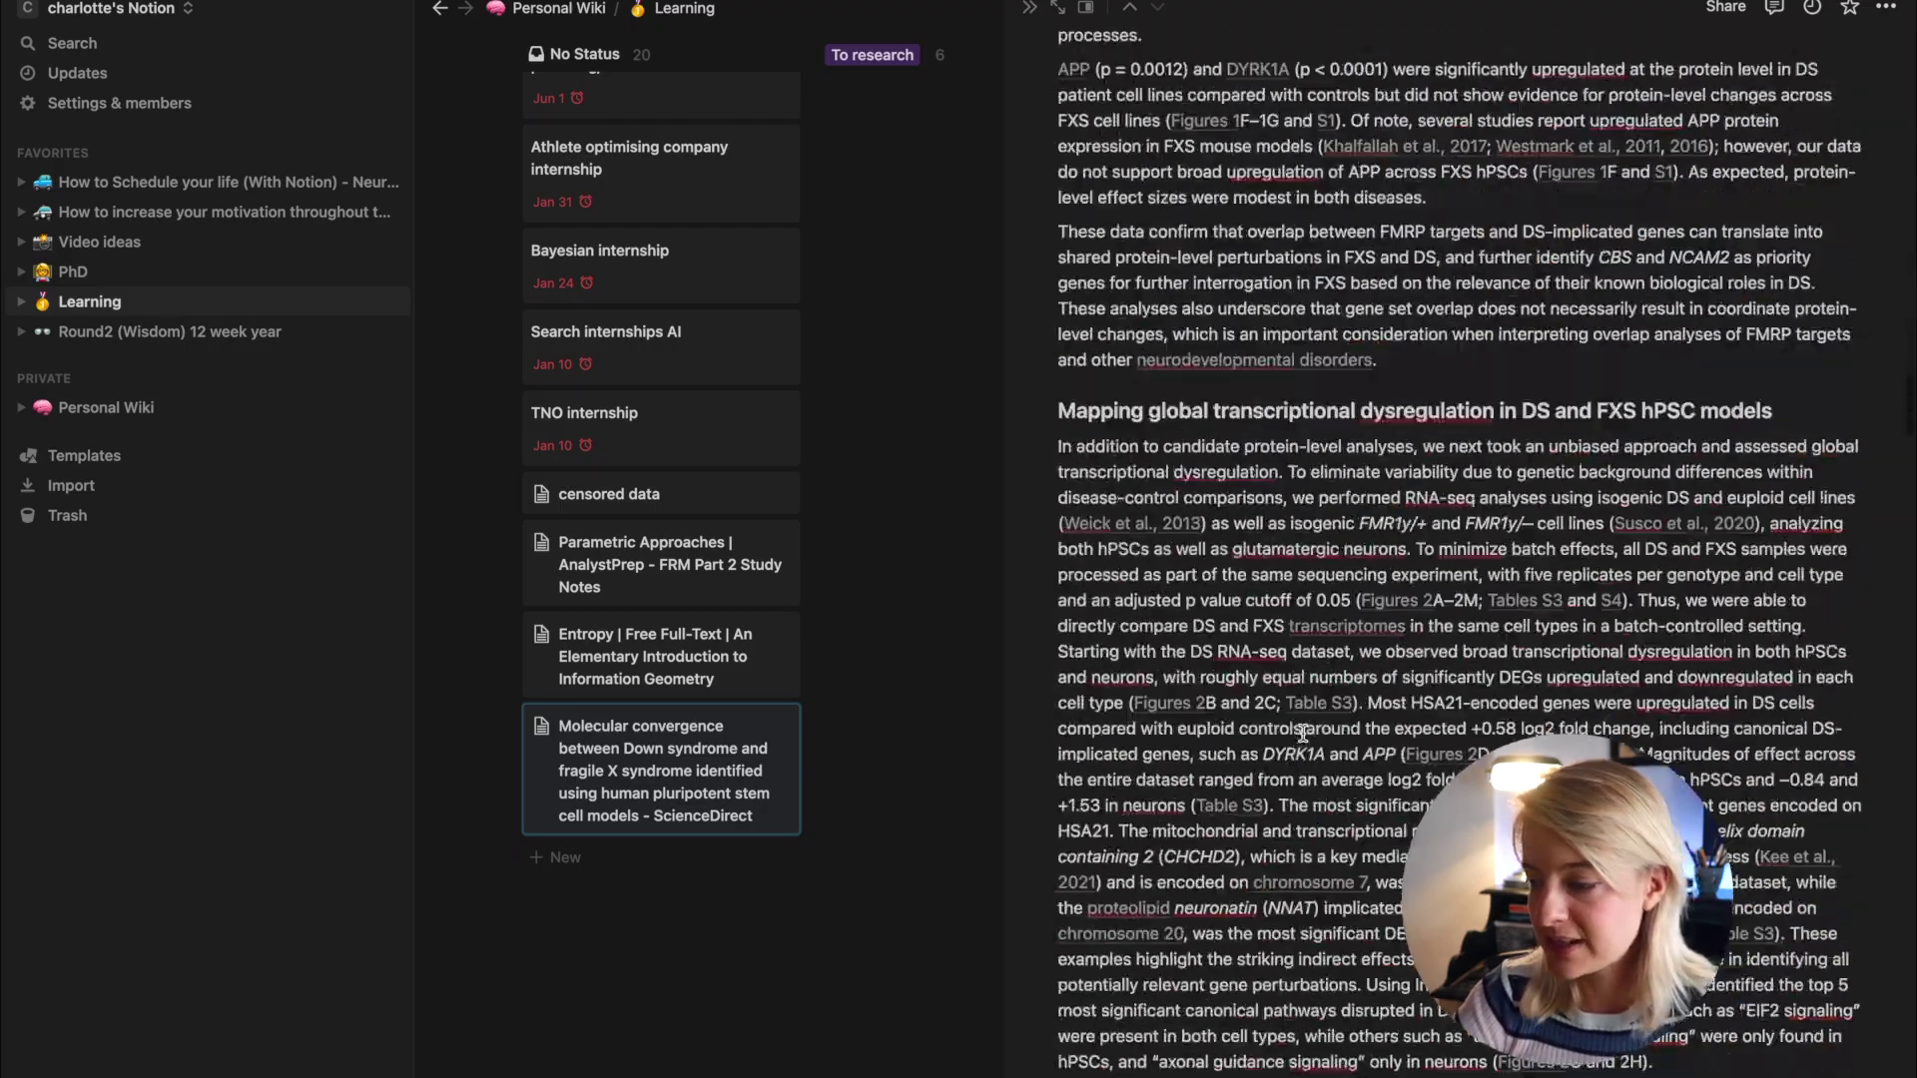
{"action": "scroll", "coordinate": [1303, 735], "scroll_direction": "down", "scroll_amount": 20}
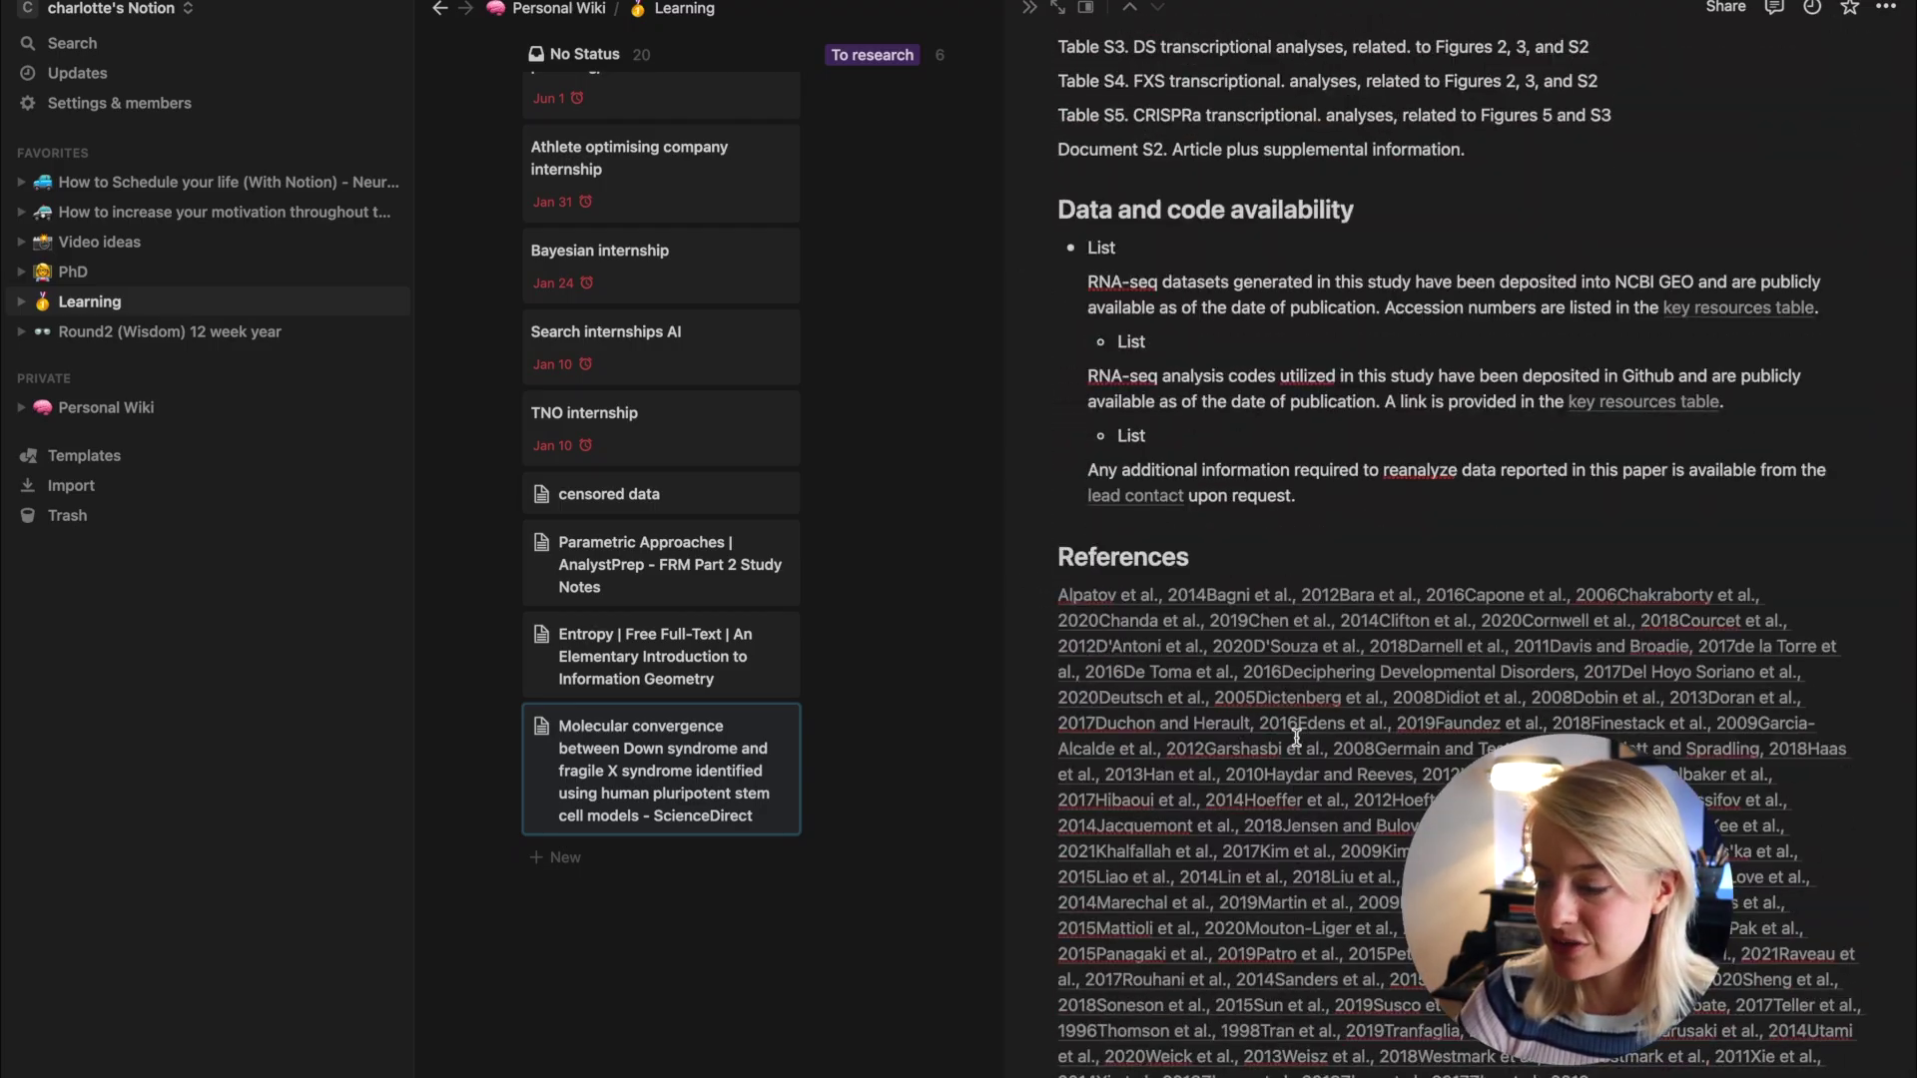
{"action": "left_click", "coordinate": [785, 844]}
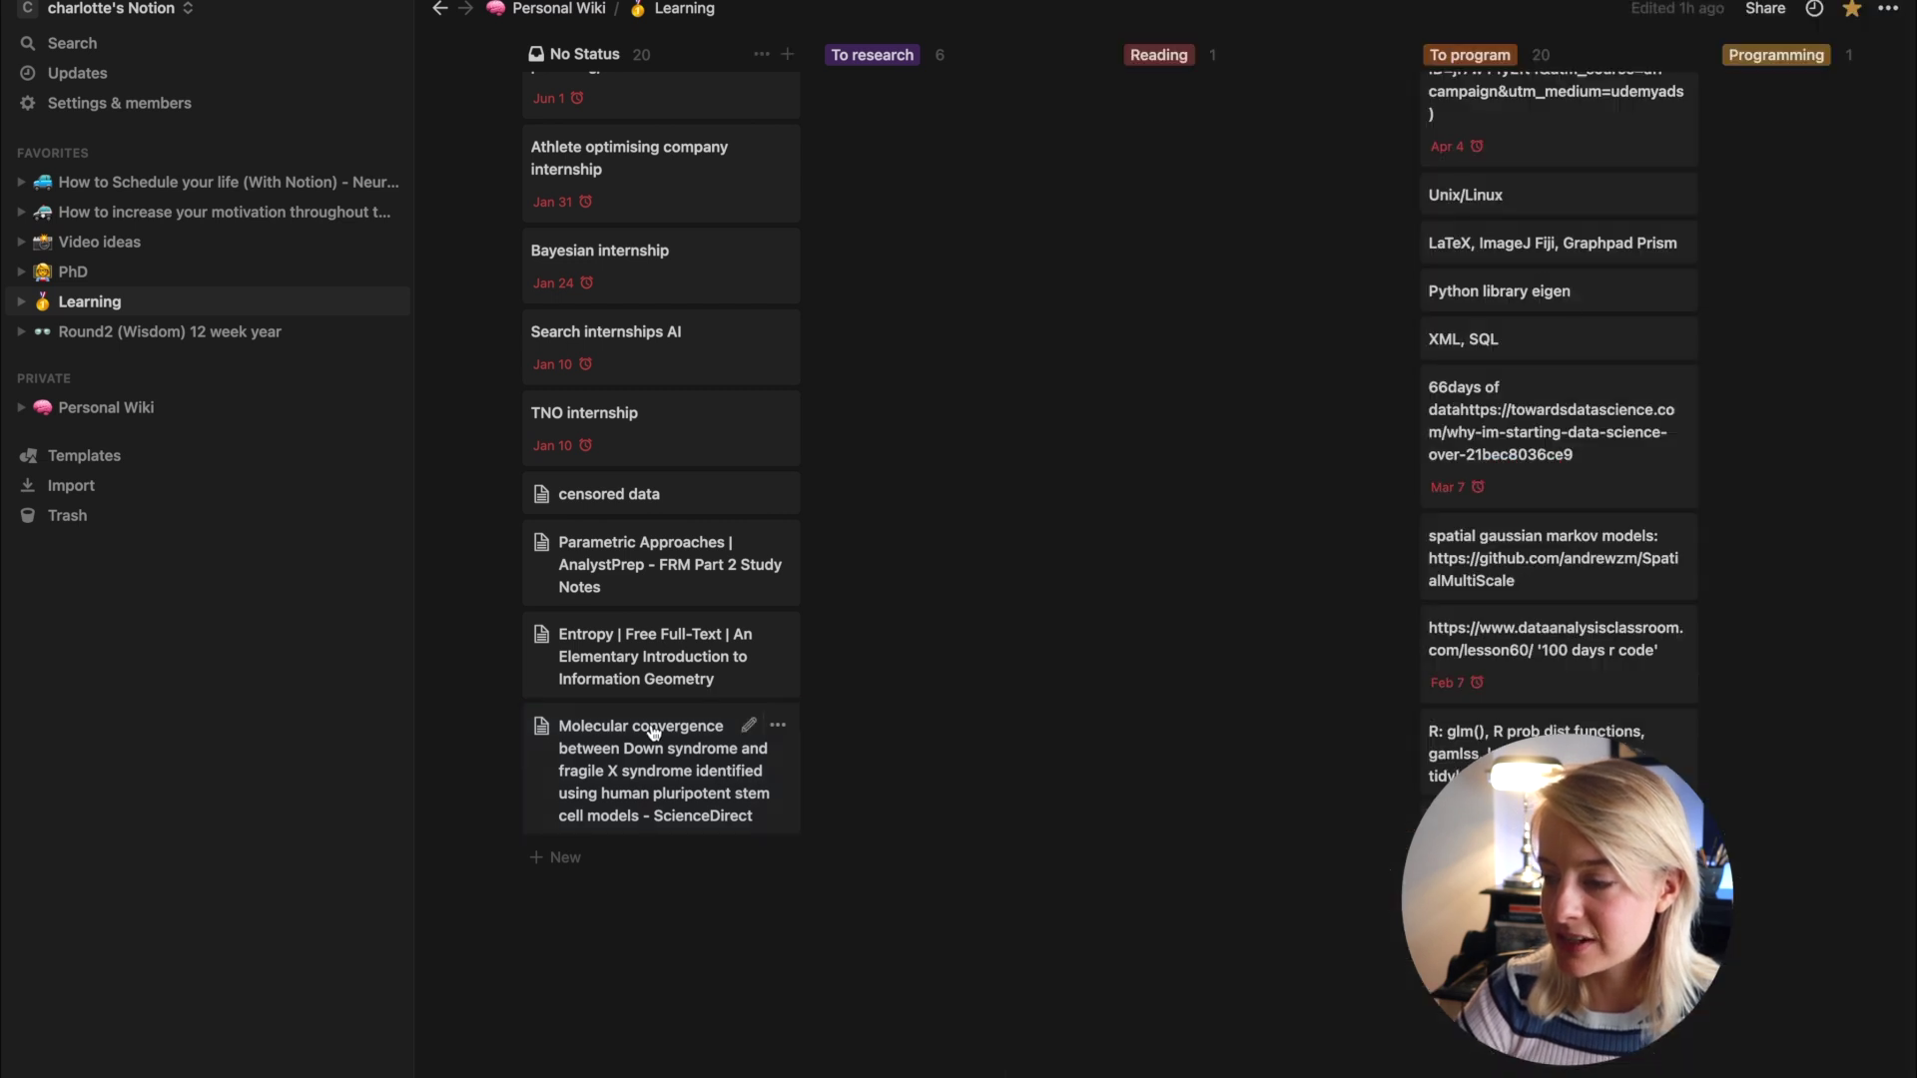
Move the Molecular convergence card into the To research column and browse the board
{"action": "left_click_drag", "start_coordinate": [654, 732], "coordinate": [945, 321]}
{"action": "scroll", "coordinate": [944, 320], "scroll_direction": "up", "scroll_amount": 10}
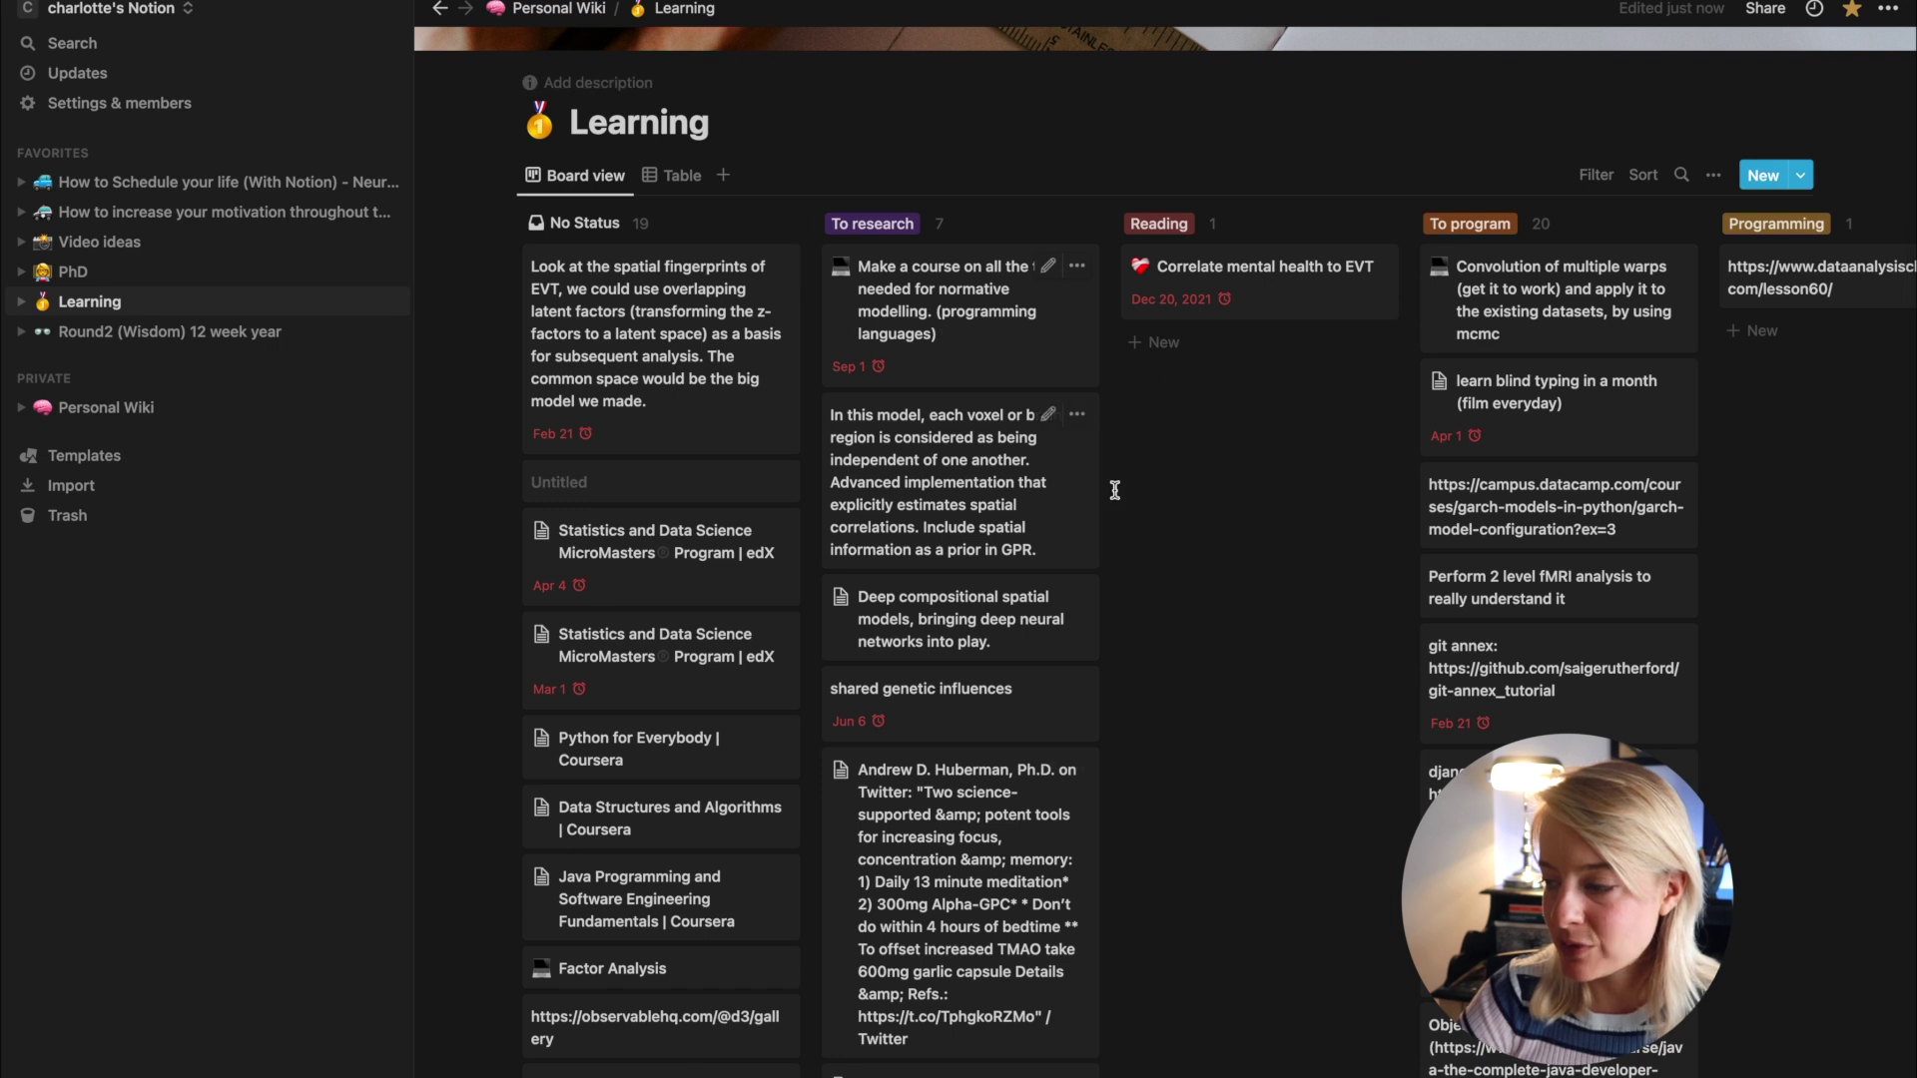
{"action": "scroll", "coordinate": [1115, 490], "scroll_direction": "down", "scroll_amount": 5}
{"action": "scroll", "coordinate": [1284, 436], "scroll_direction": "up", "scroll_amount": 7}
{"action": "scroll", "coordinate": [1282, 443], "scroll_direction": "right", "scroll_amount": 5}
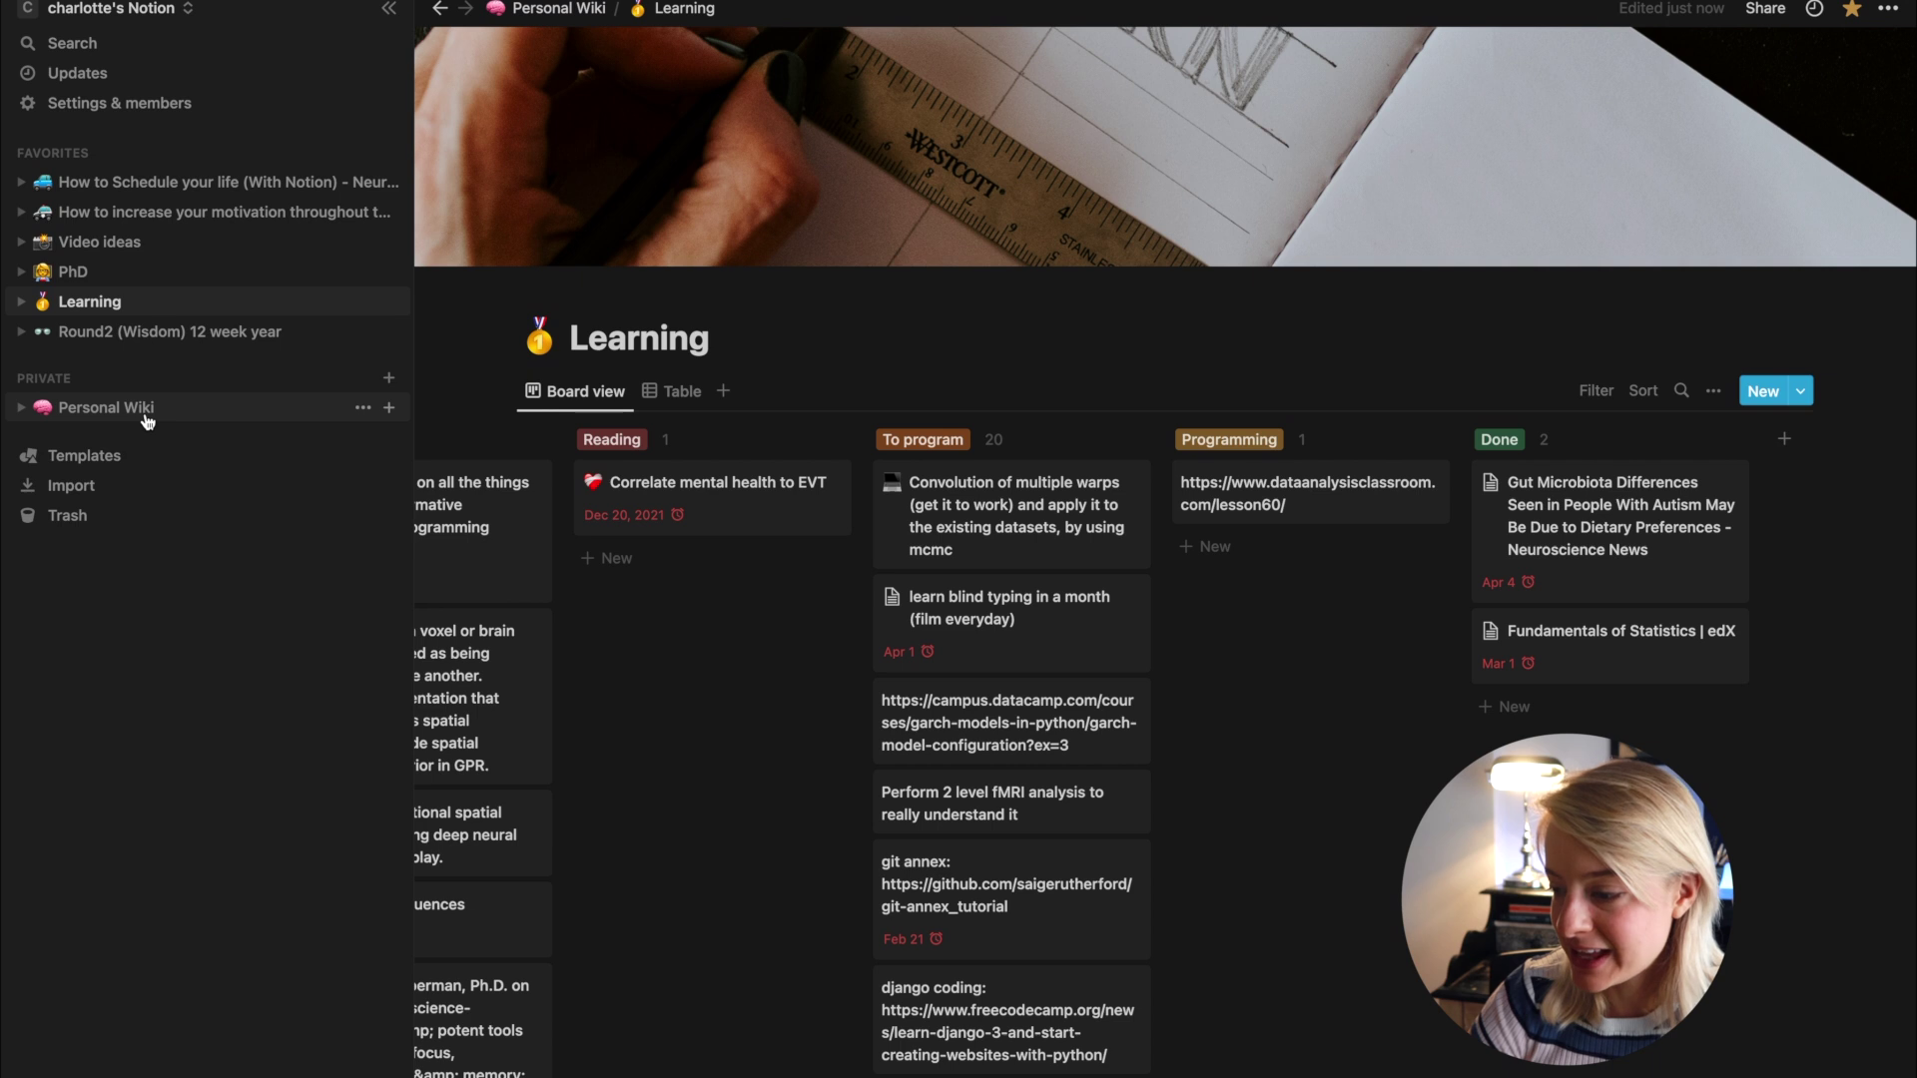
Return to the Personal Wiki, look through the Nijmegen life page, then go back to the Wiki
{"action": "left_click", "coordinate": [146, 418]}
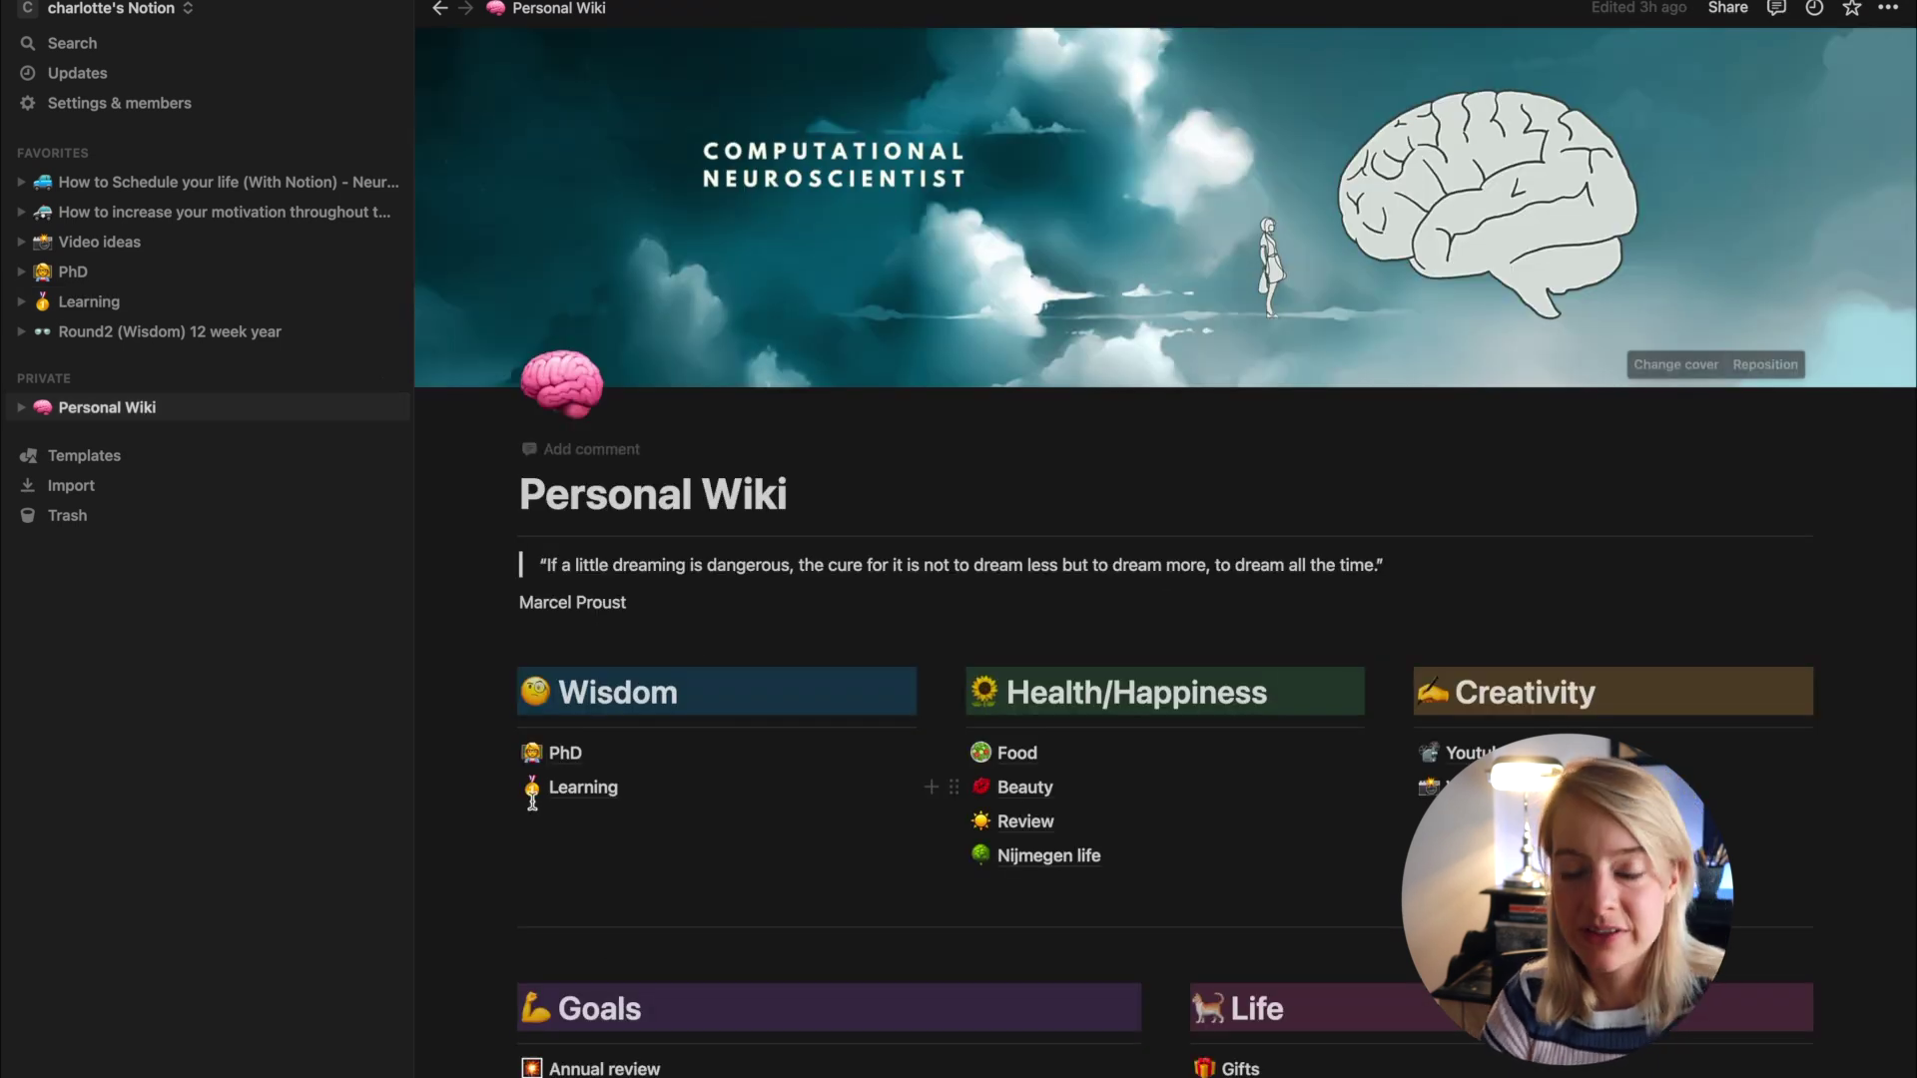
{"action": "scroll", "coordinate": [737, 891], "scroll_direction": "down", "scroll_amount": 2}
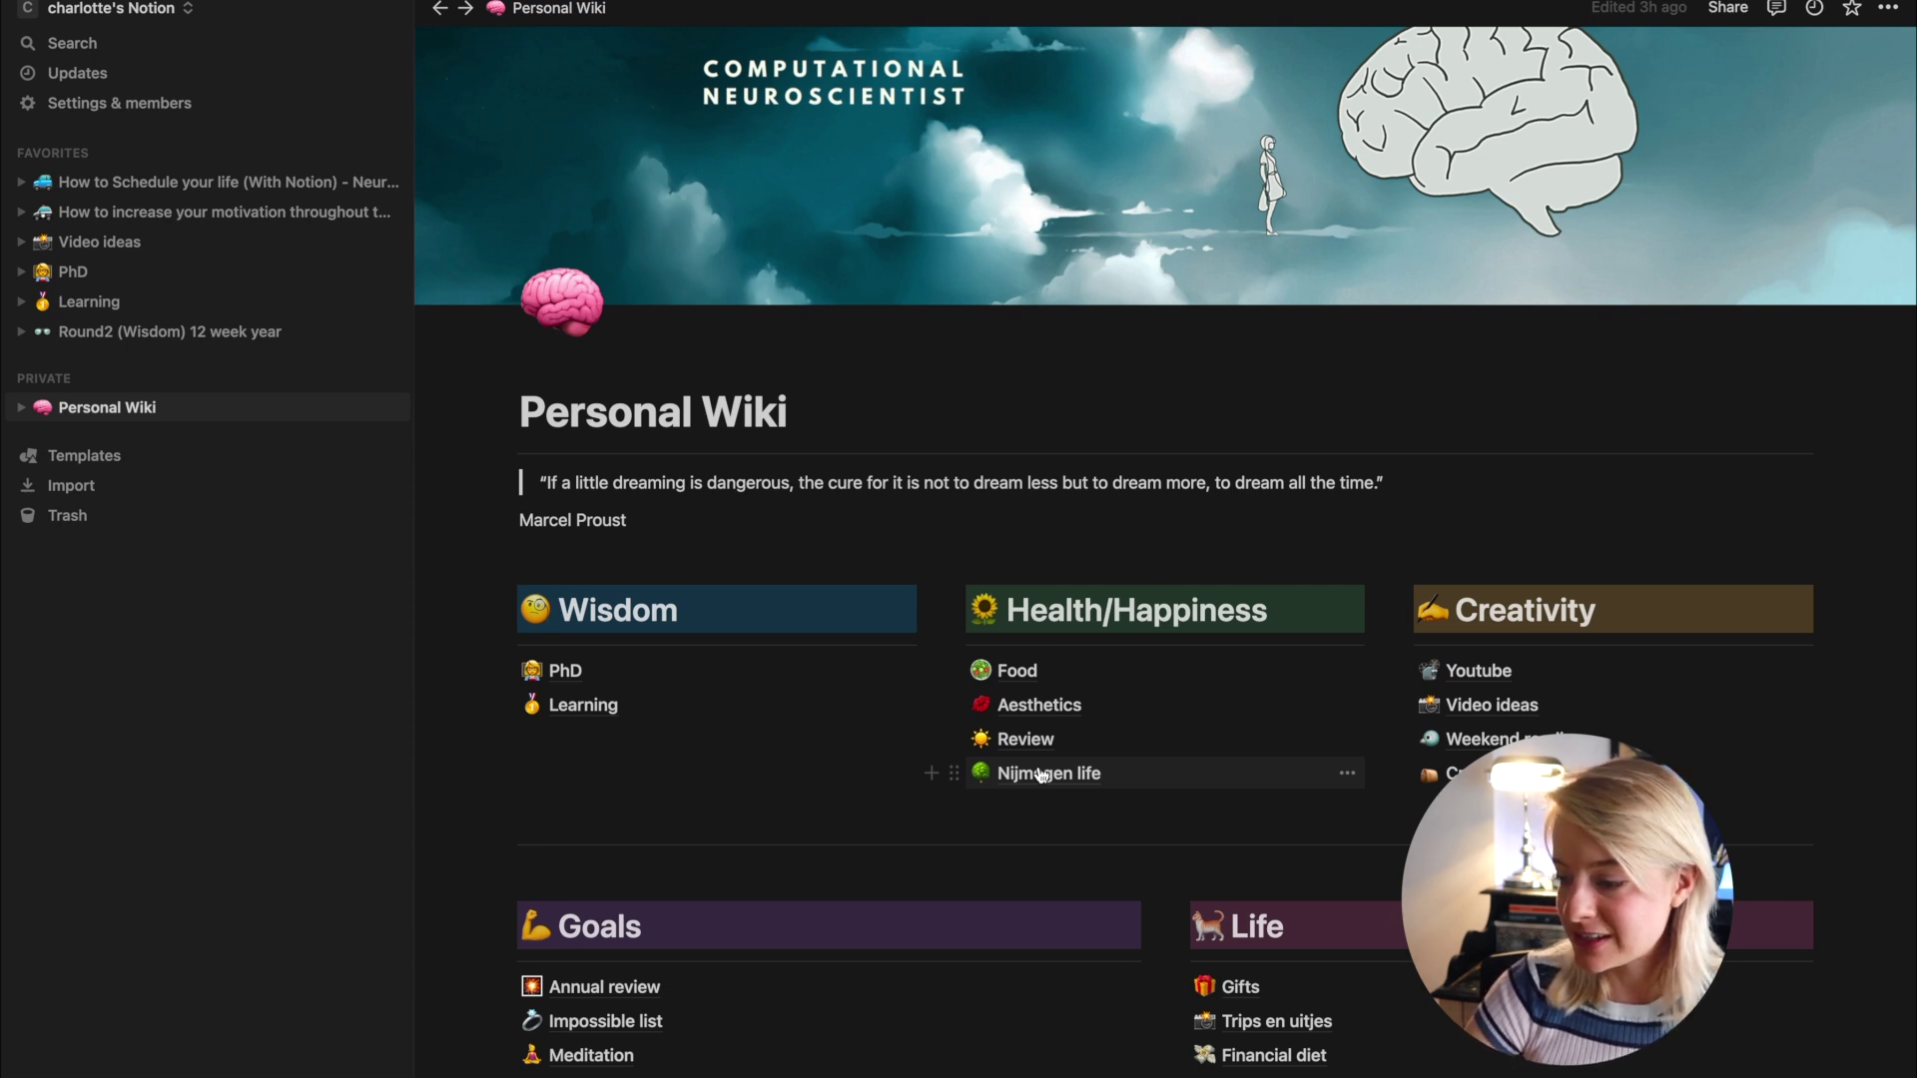
{"action": "left_click", "coordinate": [1041, 774]}
{"action": "scroll", "coordinate": [1038, 767], "scroll_direction": "down", "scroll_amount": 4}
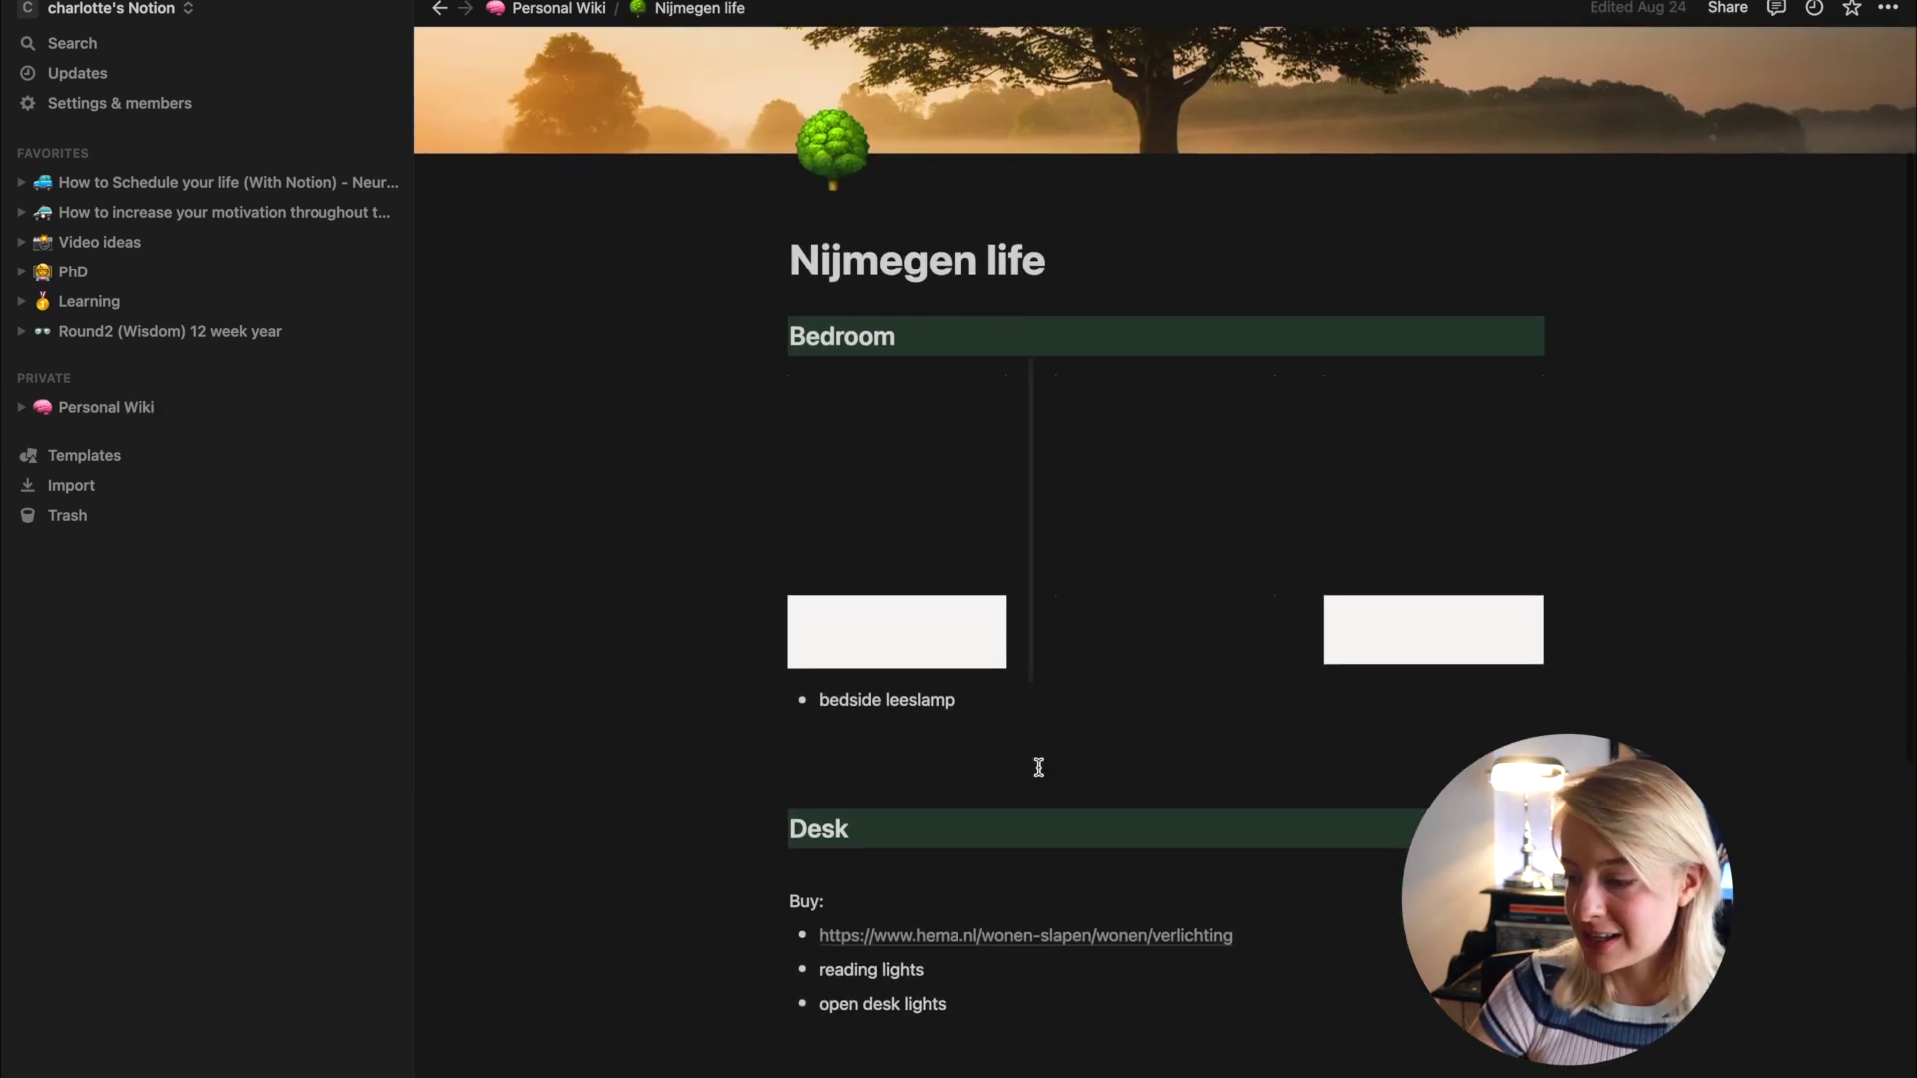
{"action": "scroll", "coordinate": [1037, 815], "scroll_direction": "down", "scroll_amount": 2}
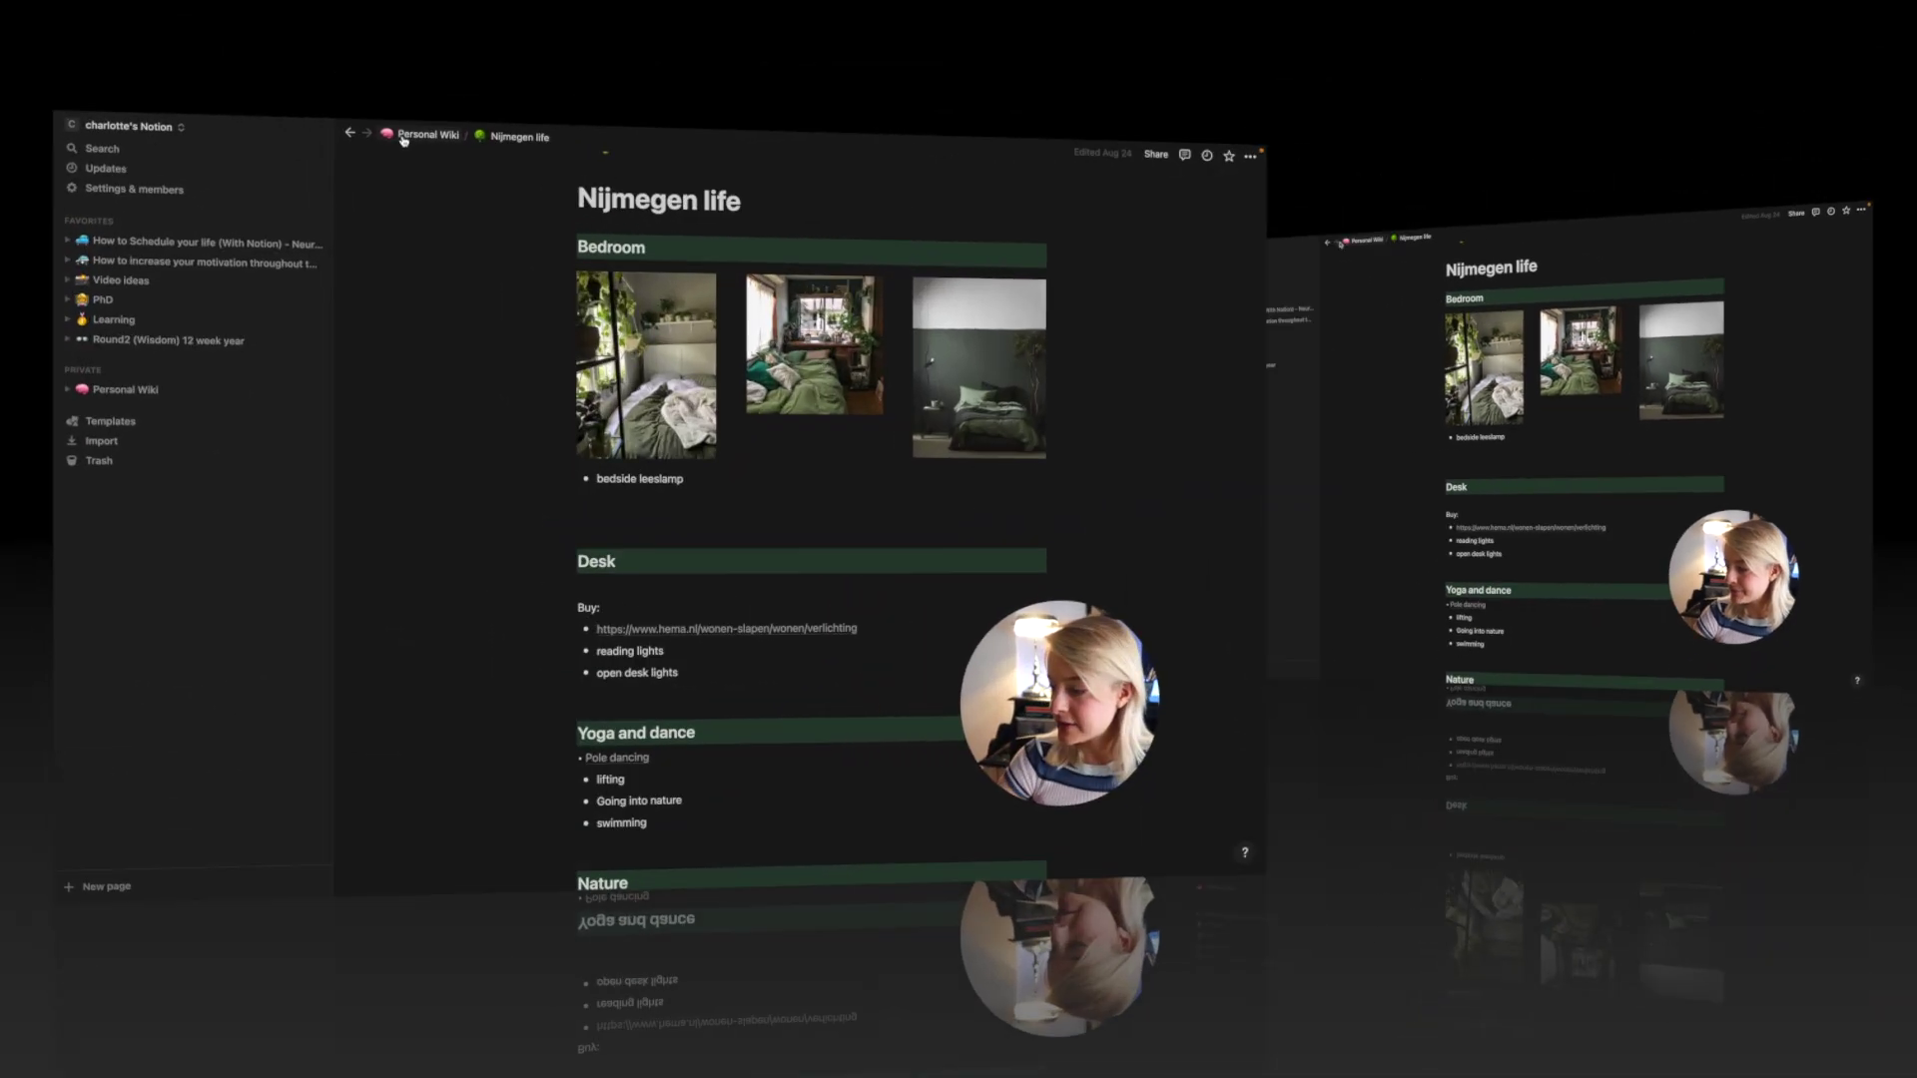
{"action": "left_click", "coordinate": [403, 140]}
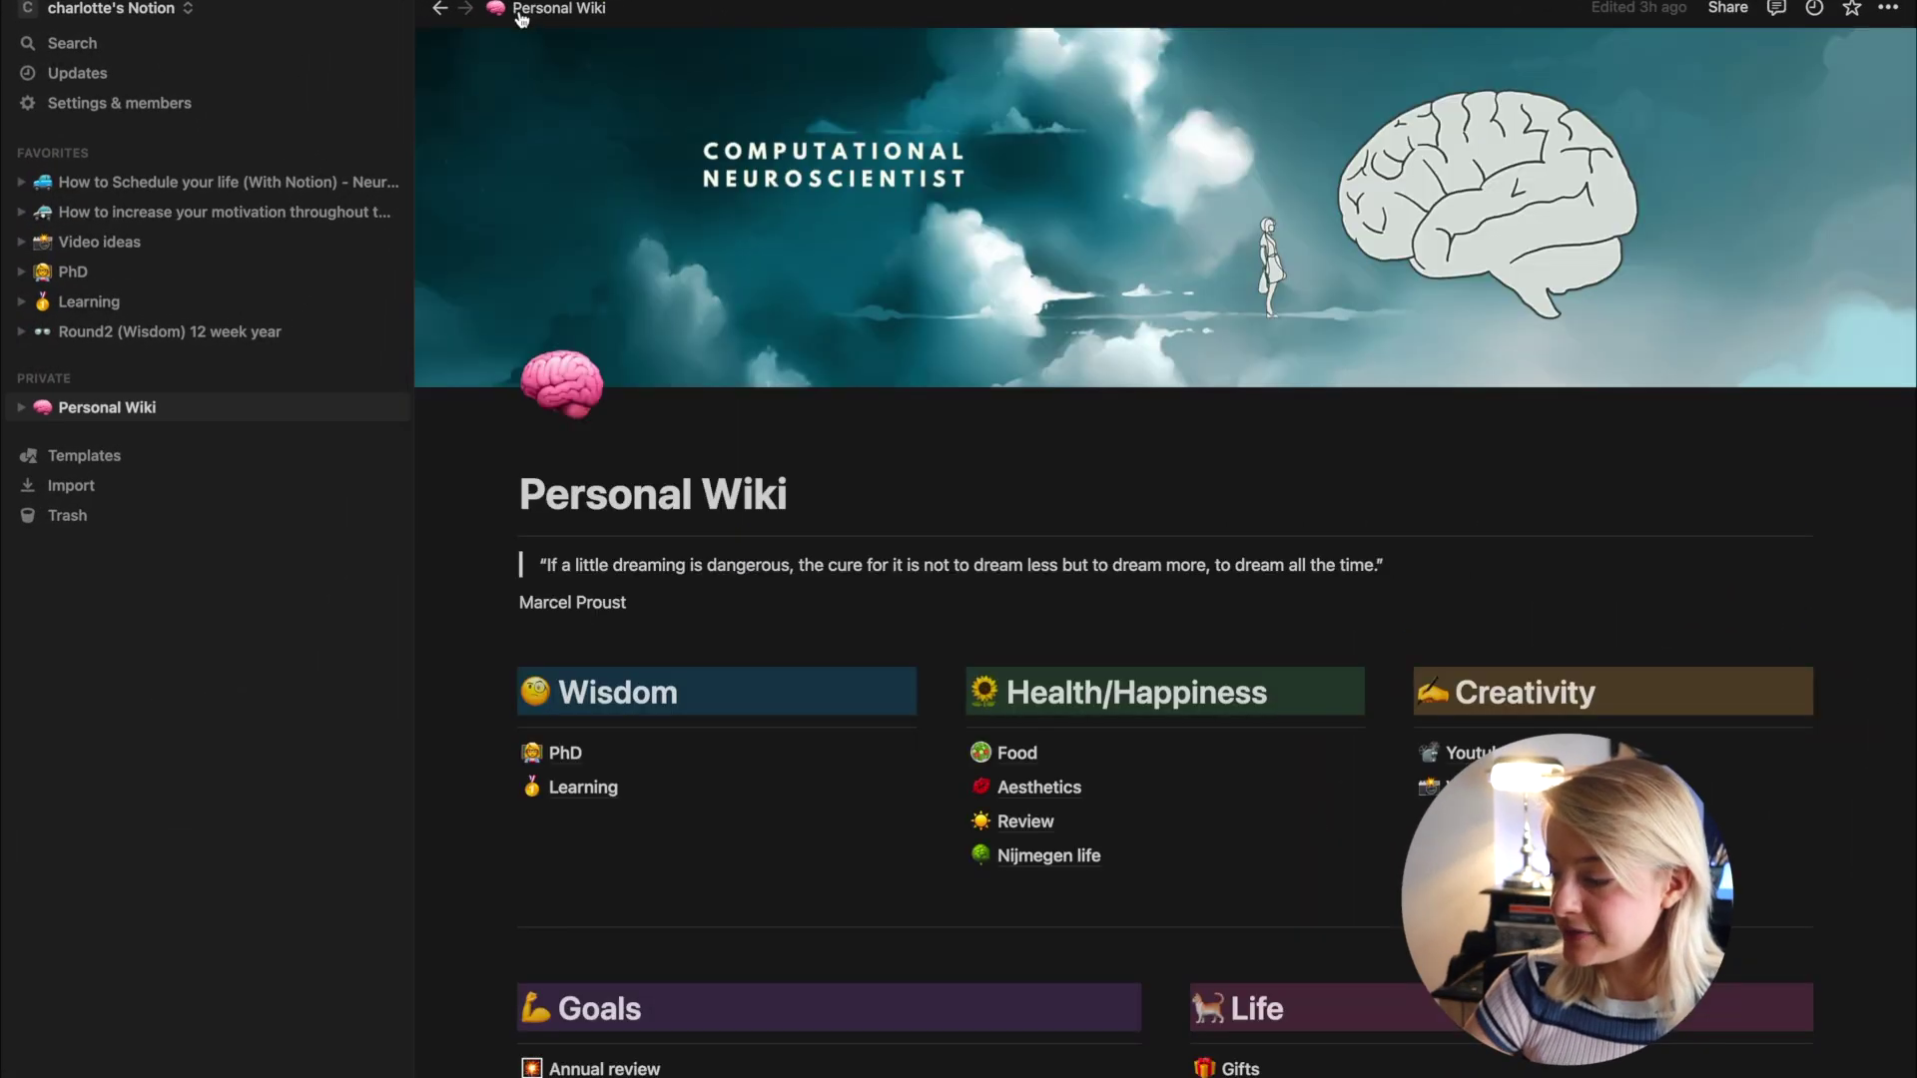
{"action": "scroll", "coordinate": [1527, 577], "scroll_direction": "down", "scroll_amount": 1}
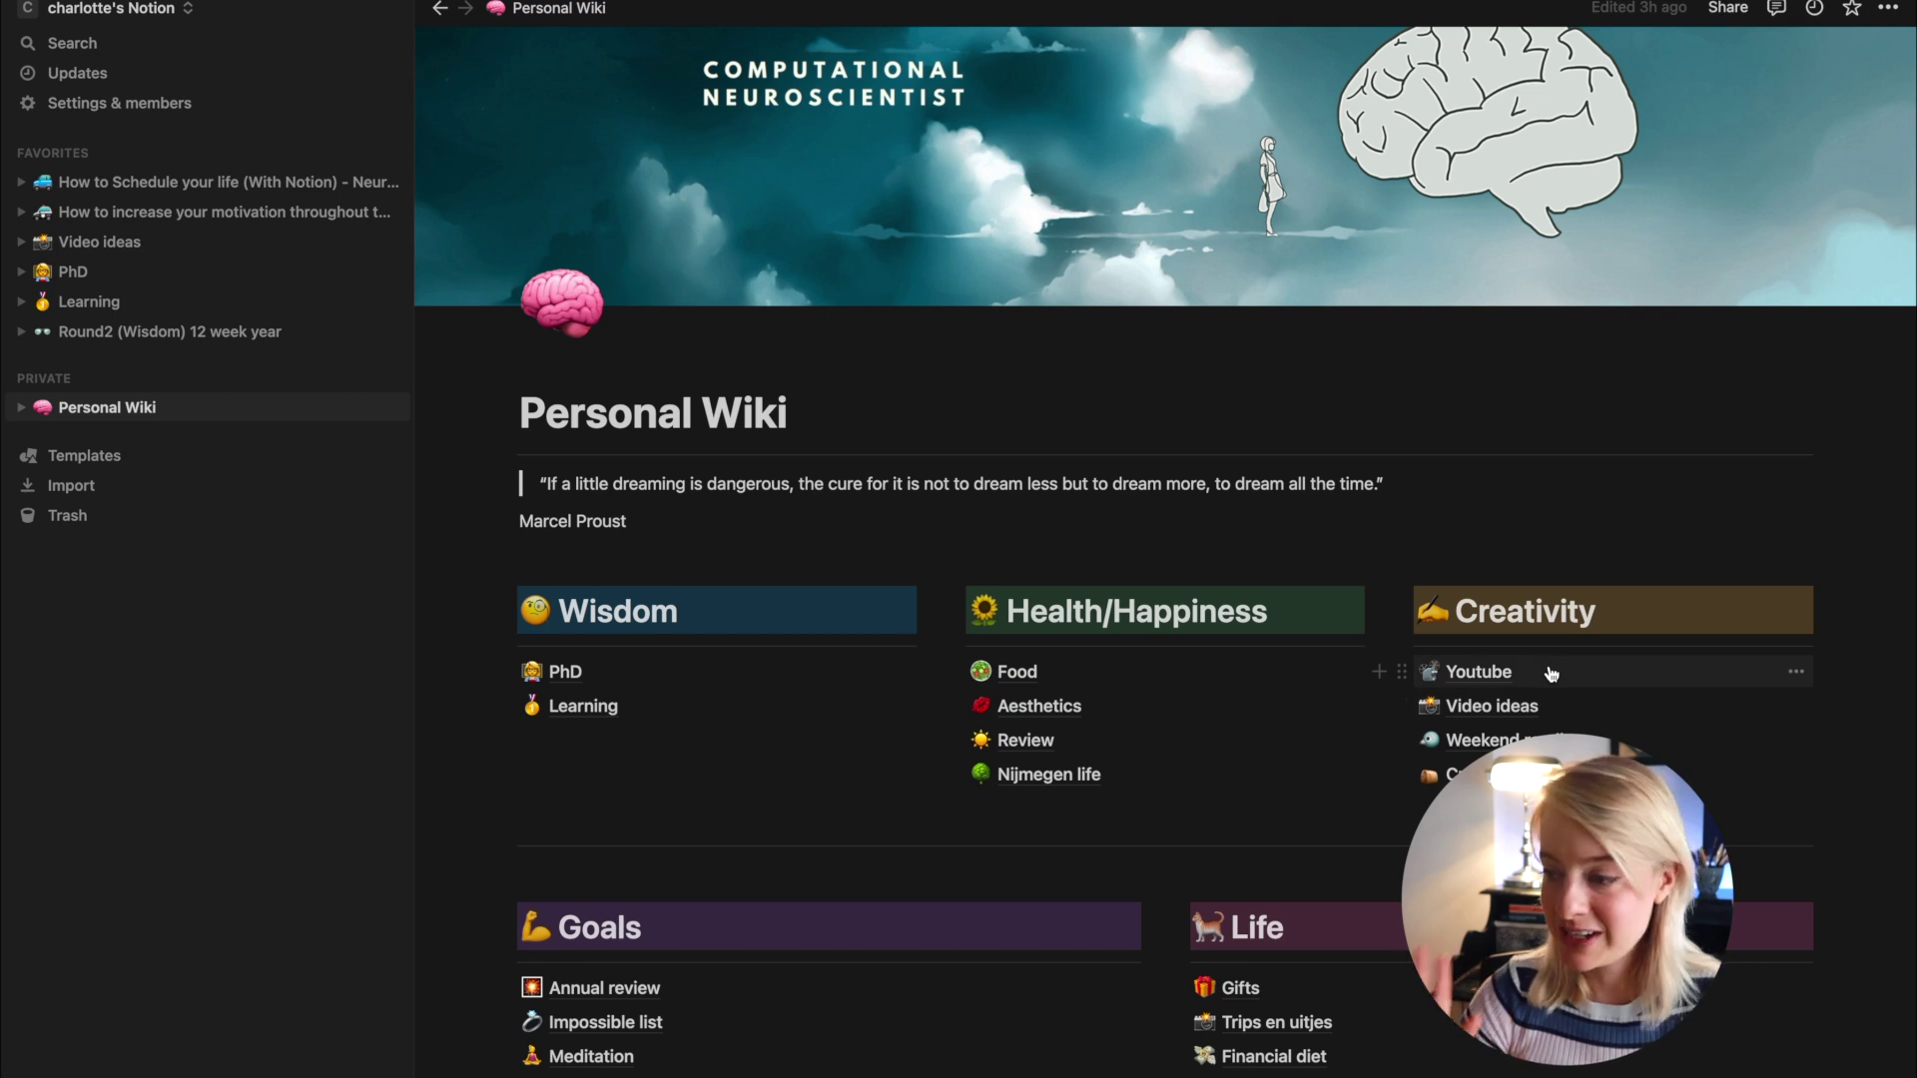
Open the Video ideas page and scroll across its Video database board
{"action": "left_click", "coordinate": [1527, 707]}
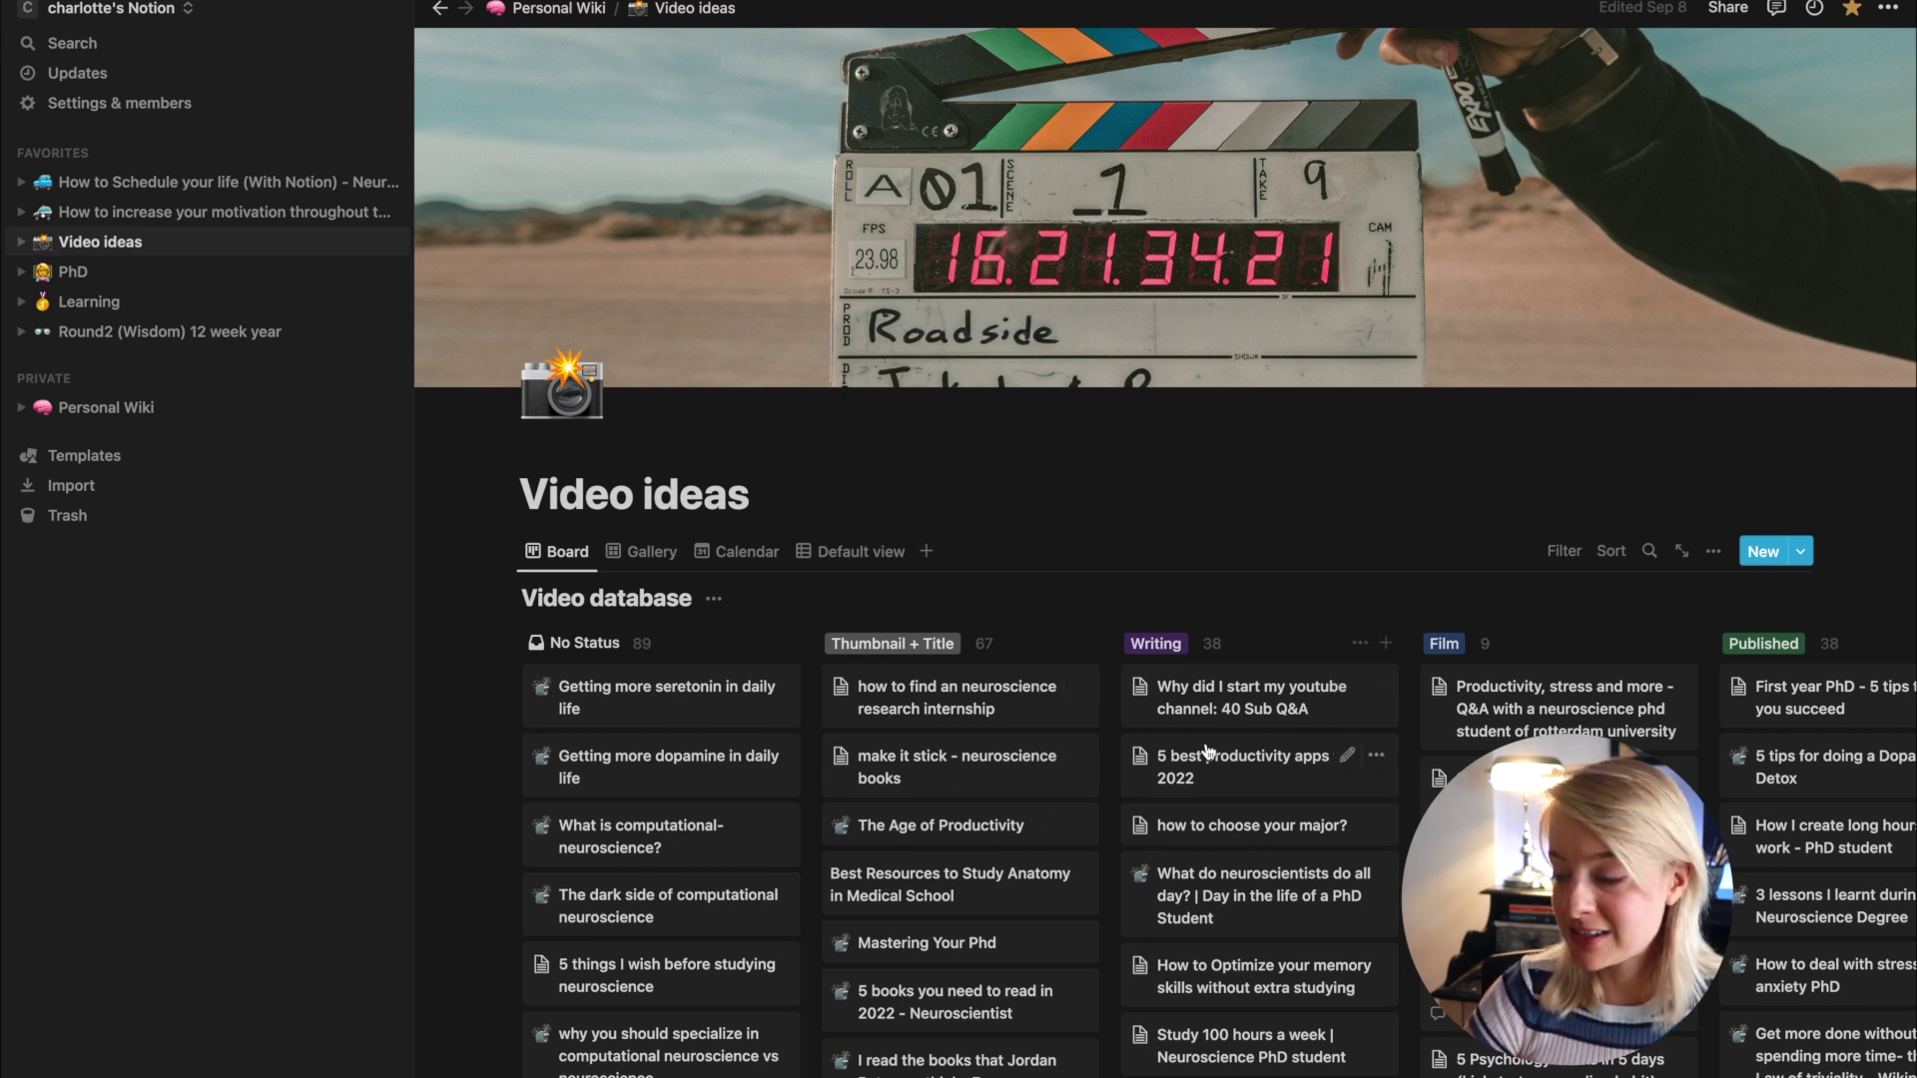
{"action": "scroll", "coordinate": [1208, 751], "scroll_direction": "right", "scroll_amount": 4}
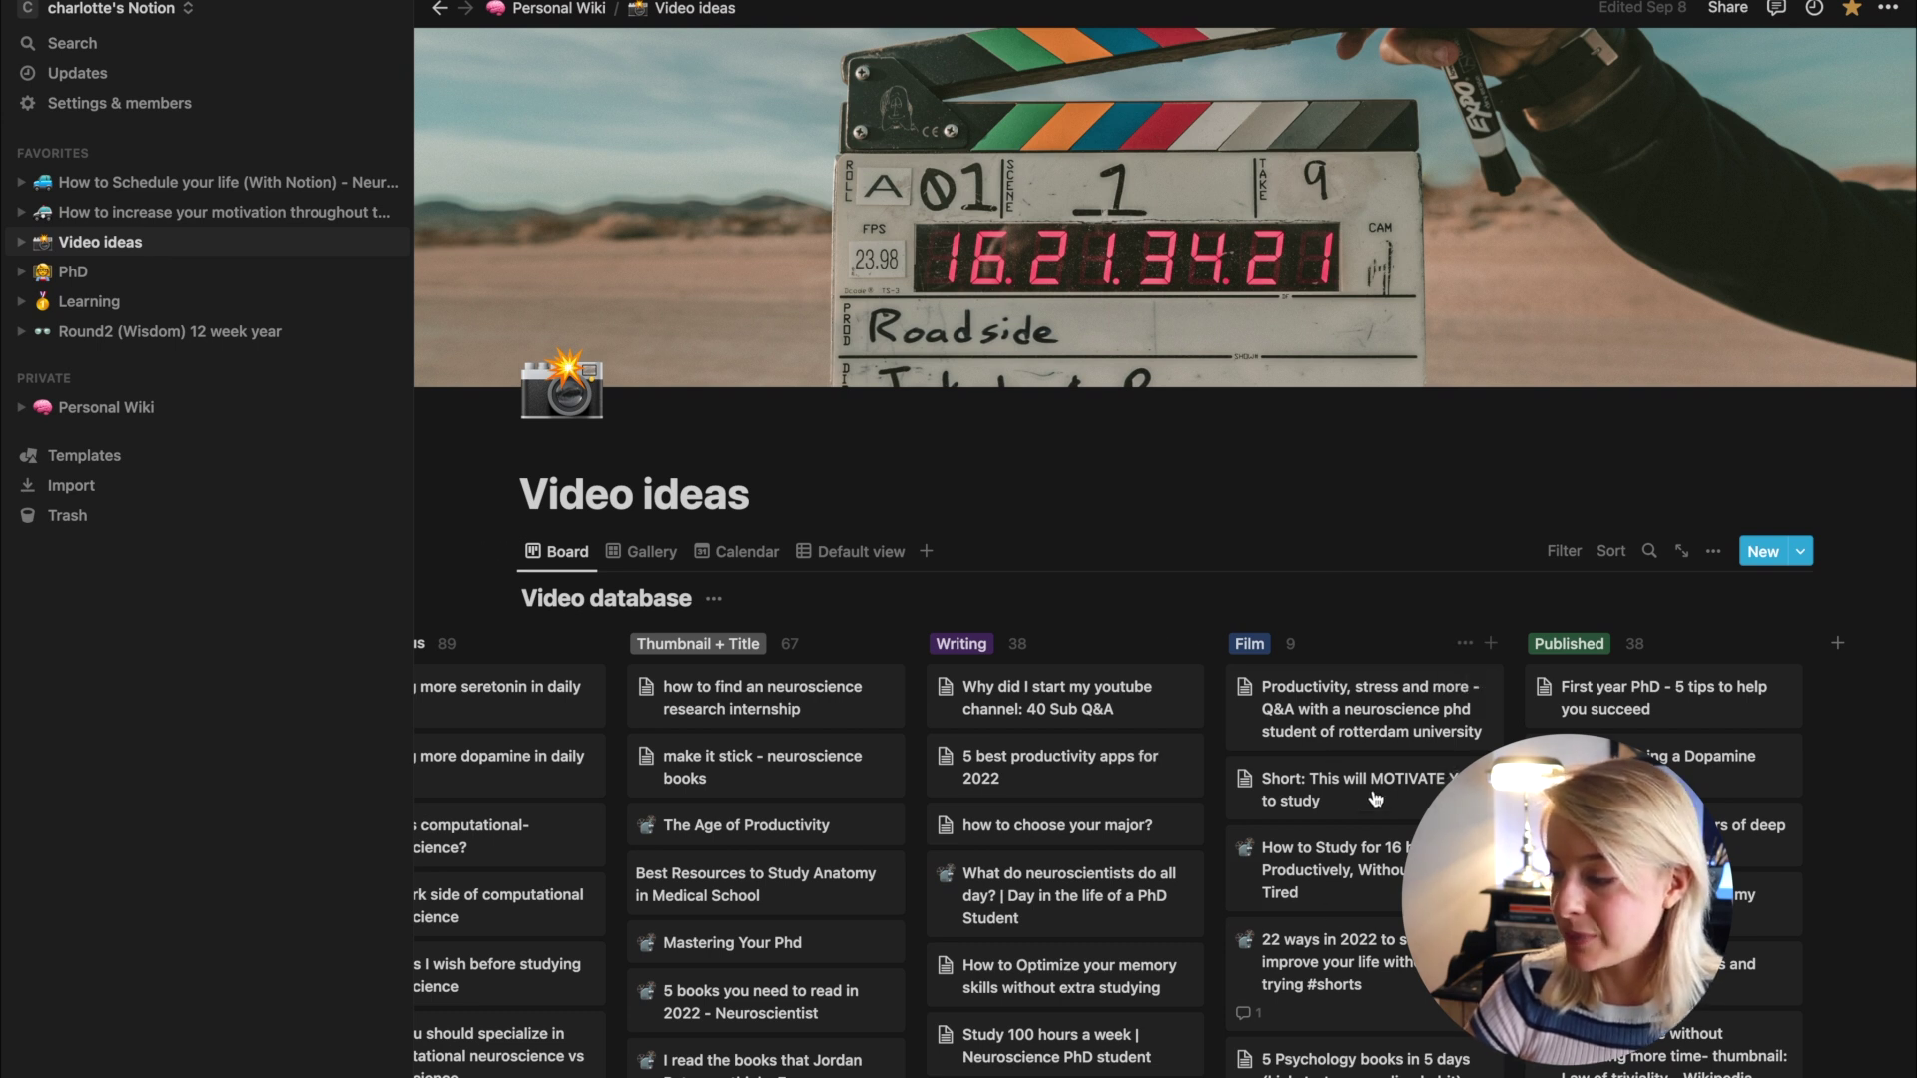
{"action": "scroll", "coordinate": [1373, 789], "scroll_direction": "right", "scroll_amount": 1}
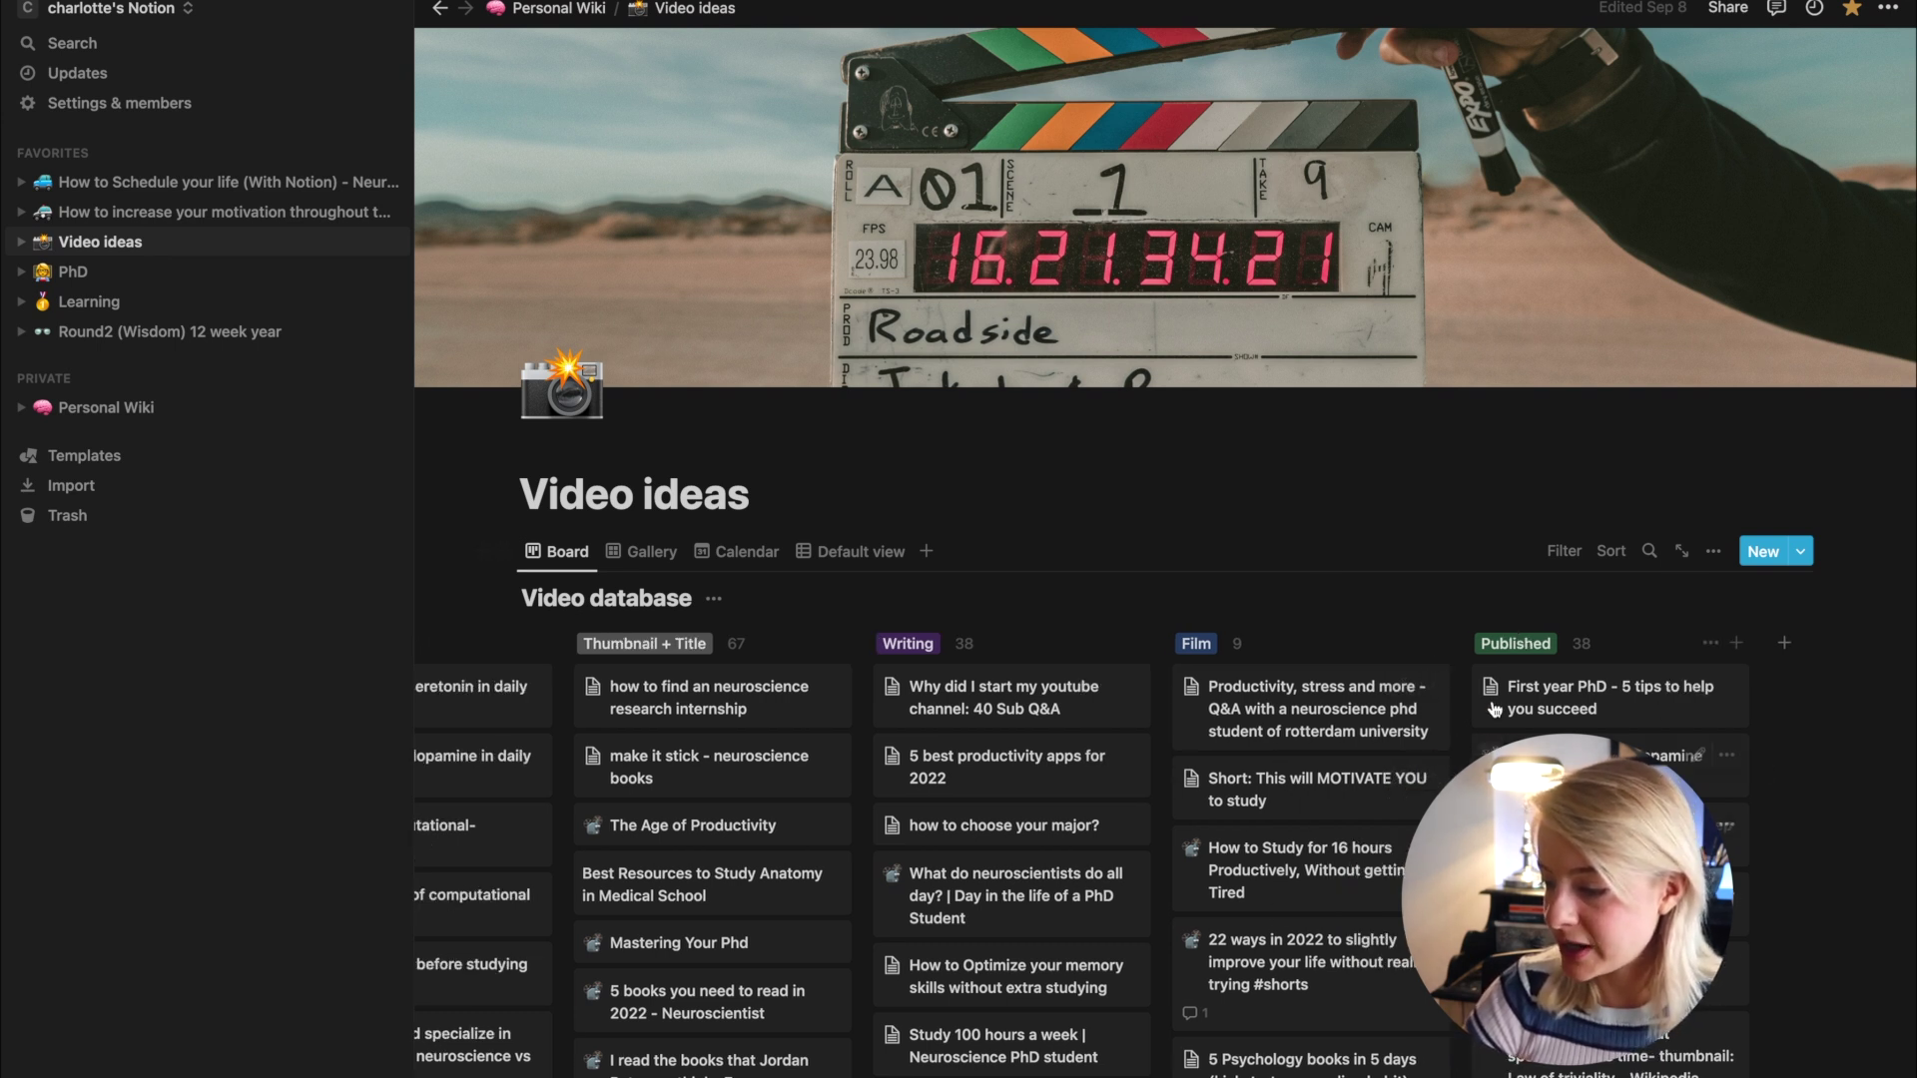
{"action": "scroll", "coordinate": [913, 865], "scroll_direction": "down", "scroll_amount": 1}
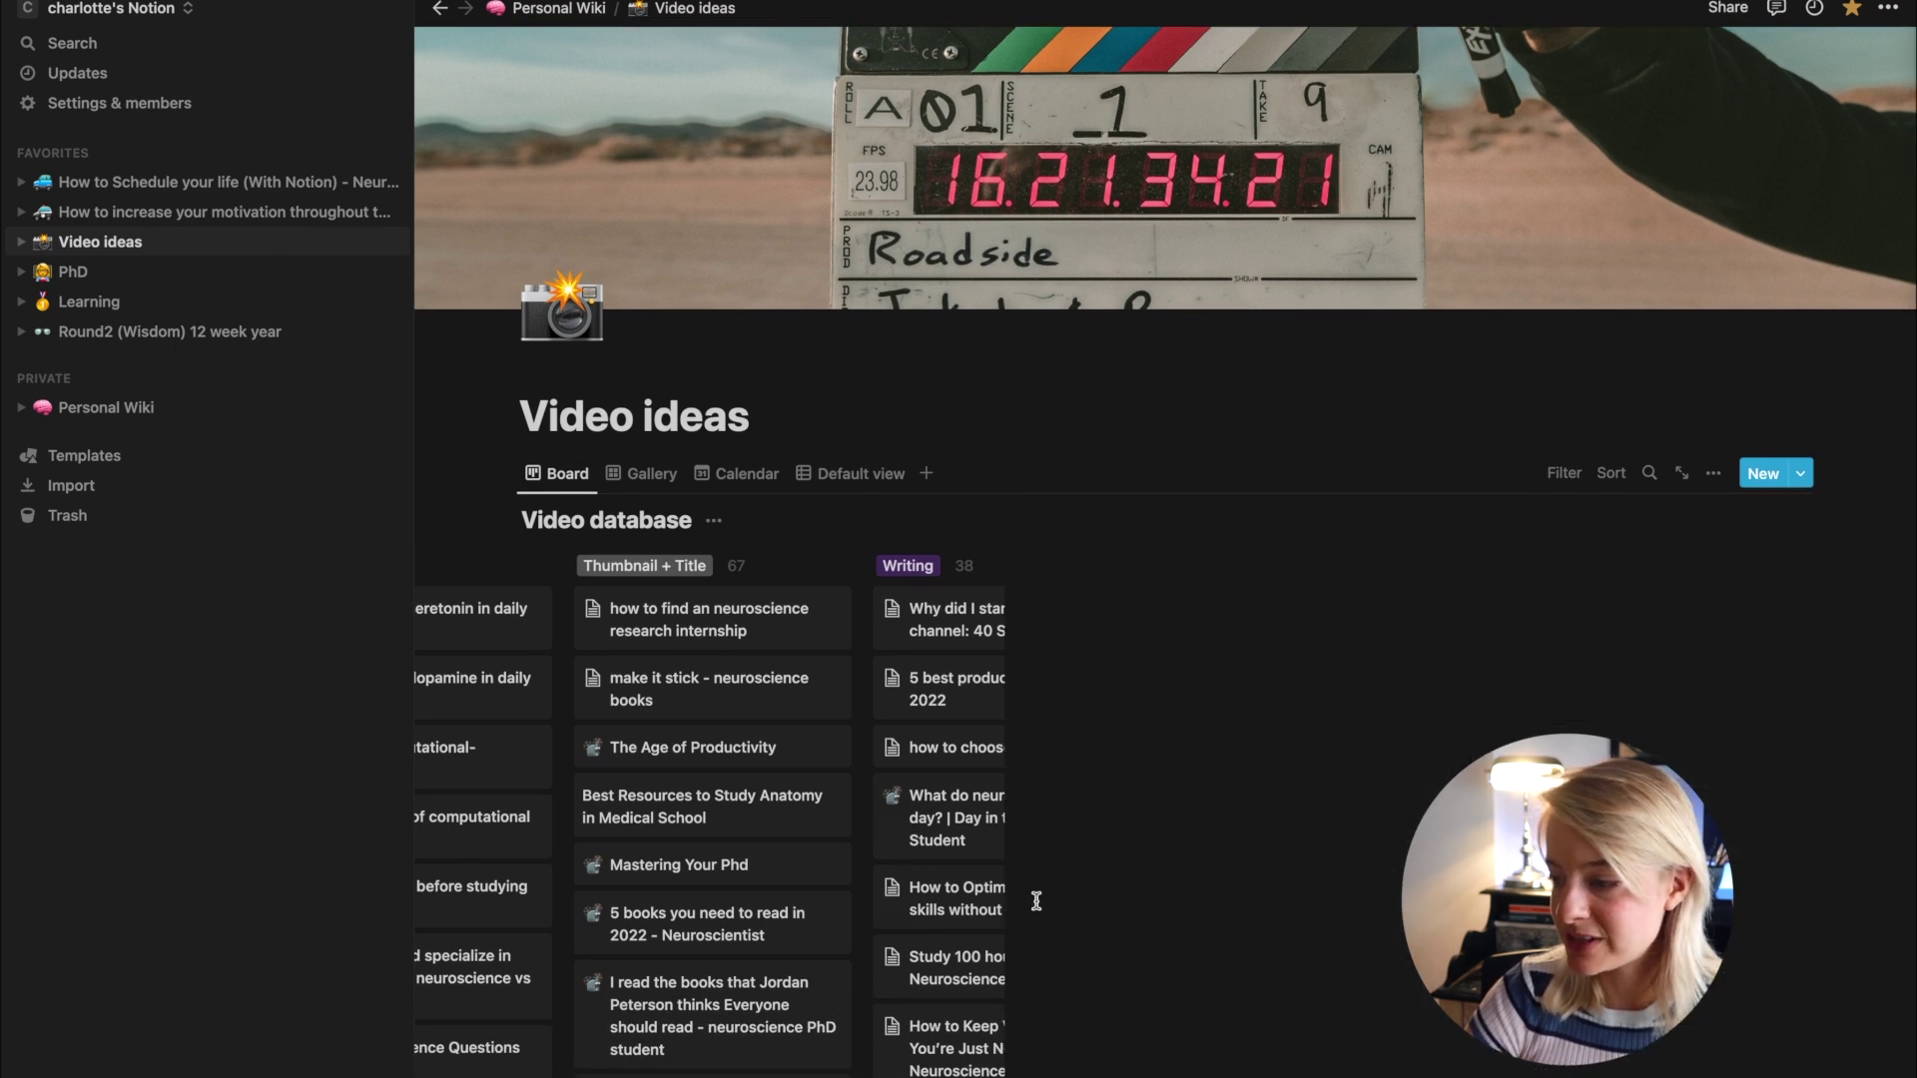
Preview the memory skills video idea card, scroll its embeds, then return to the Personal Wiki
{"action": "left_click", "coordinate": [1036, 903]}
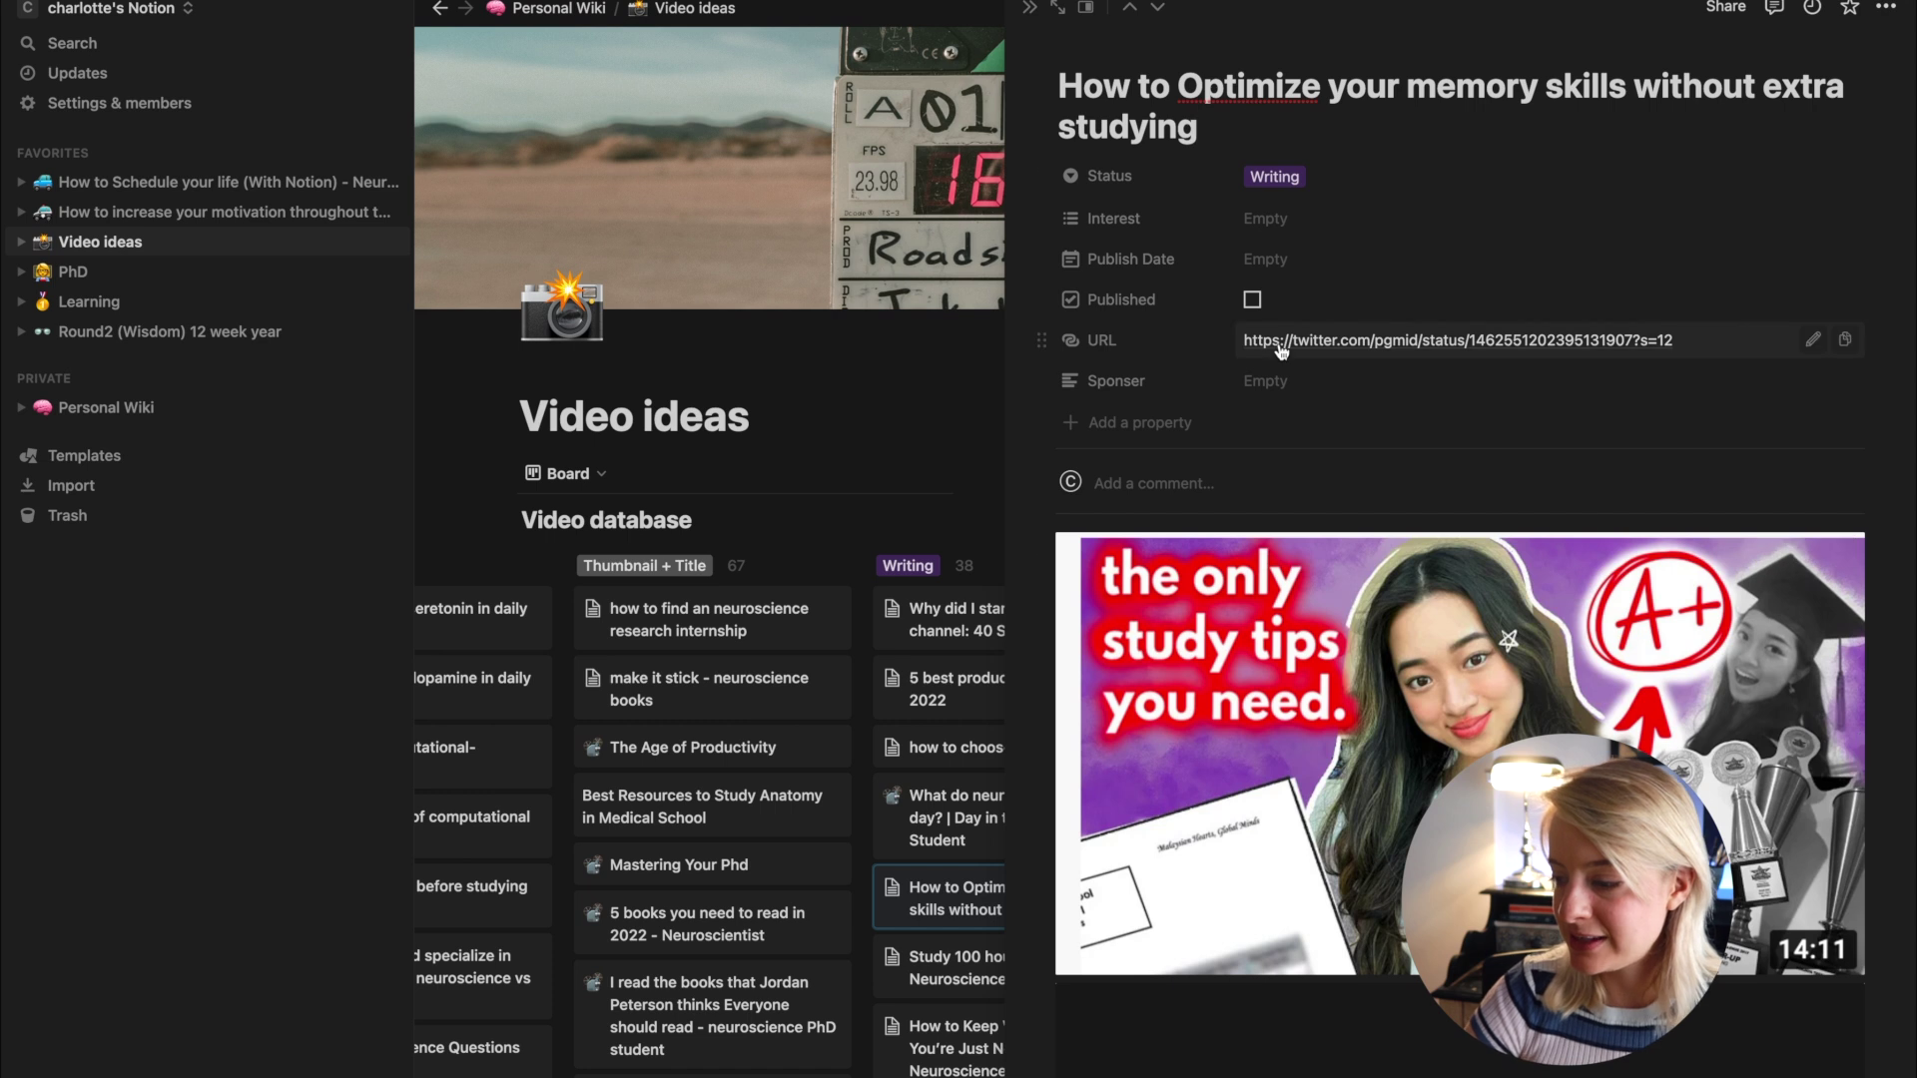
{"action": "scroll", "coordinate": [1465, 754], "scroll_direction": "down", "scroll_amount": 2}
{"action": "scroll", "coordinate": [1466, 753], "scroll_direction": "down", "scroll_amount": 5}
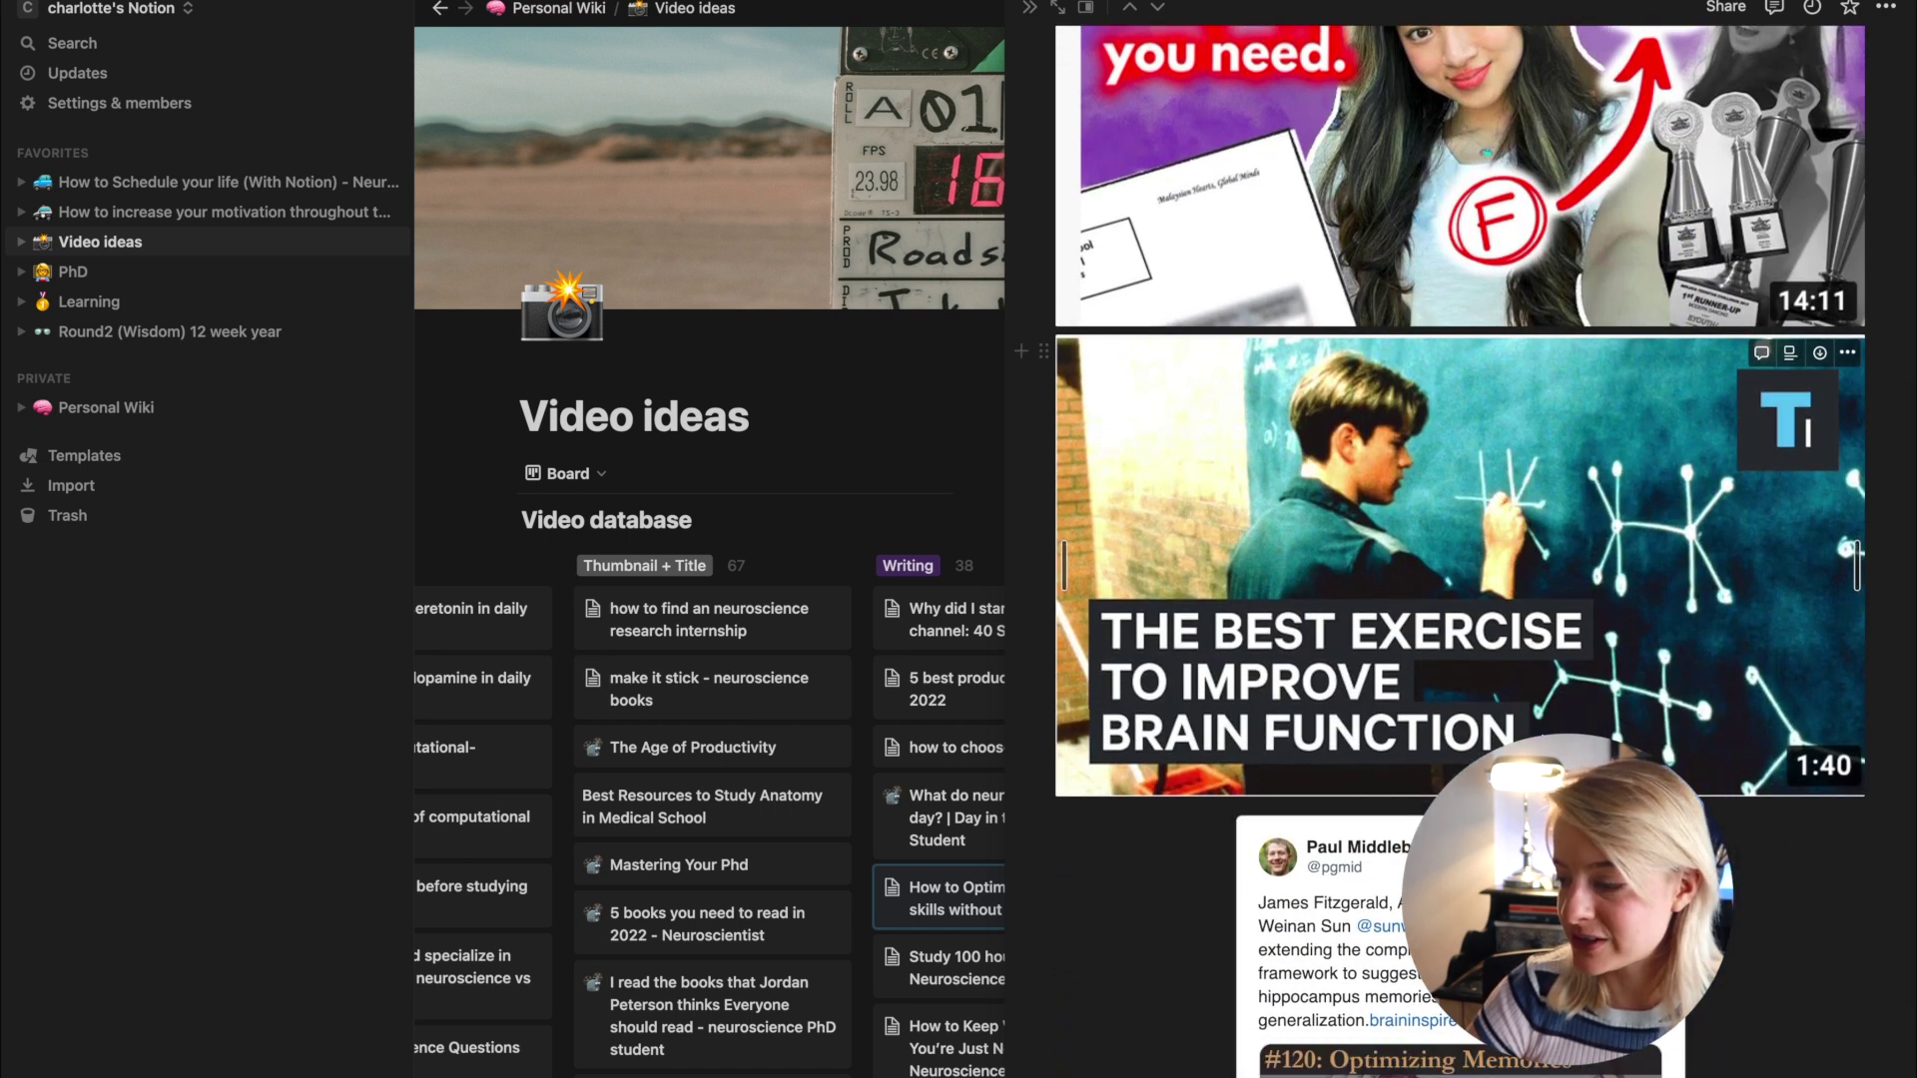
{"action": "scroll", "coordinate": [1526, 551], "scroll_direction": "down", "scroll_amount": 3}
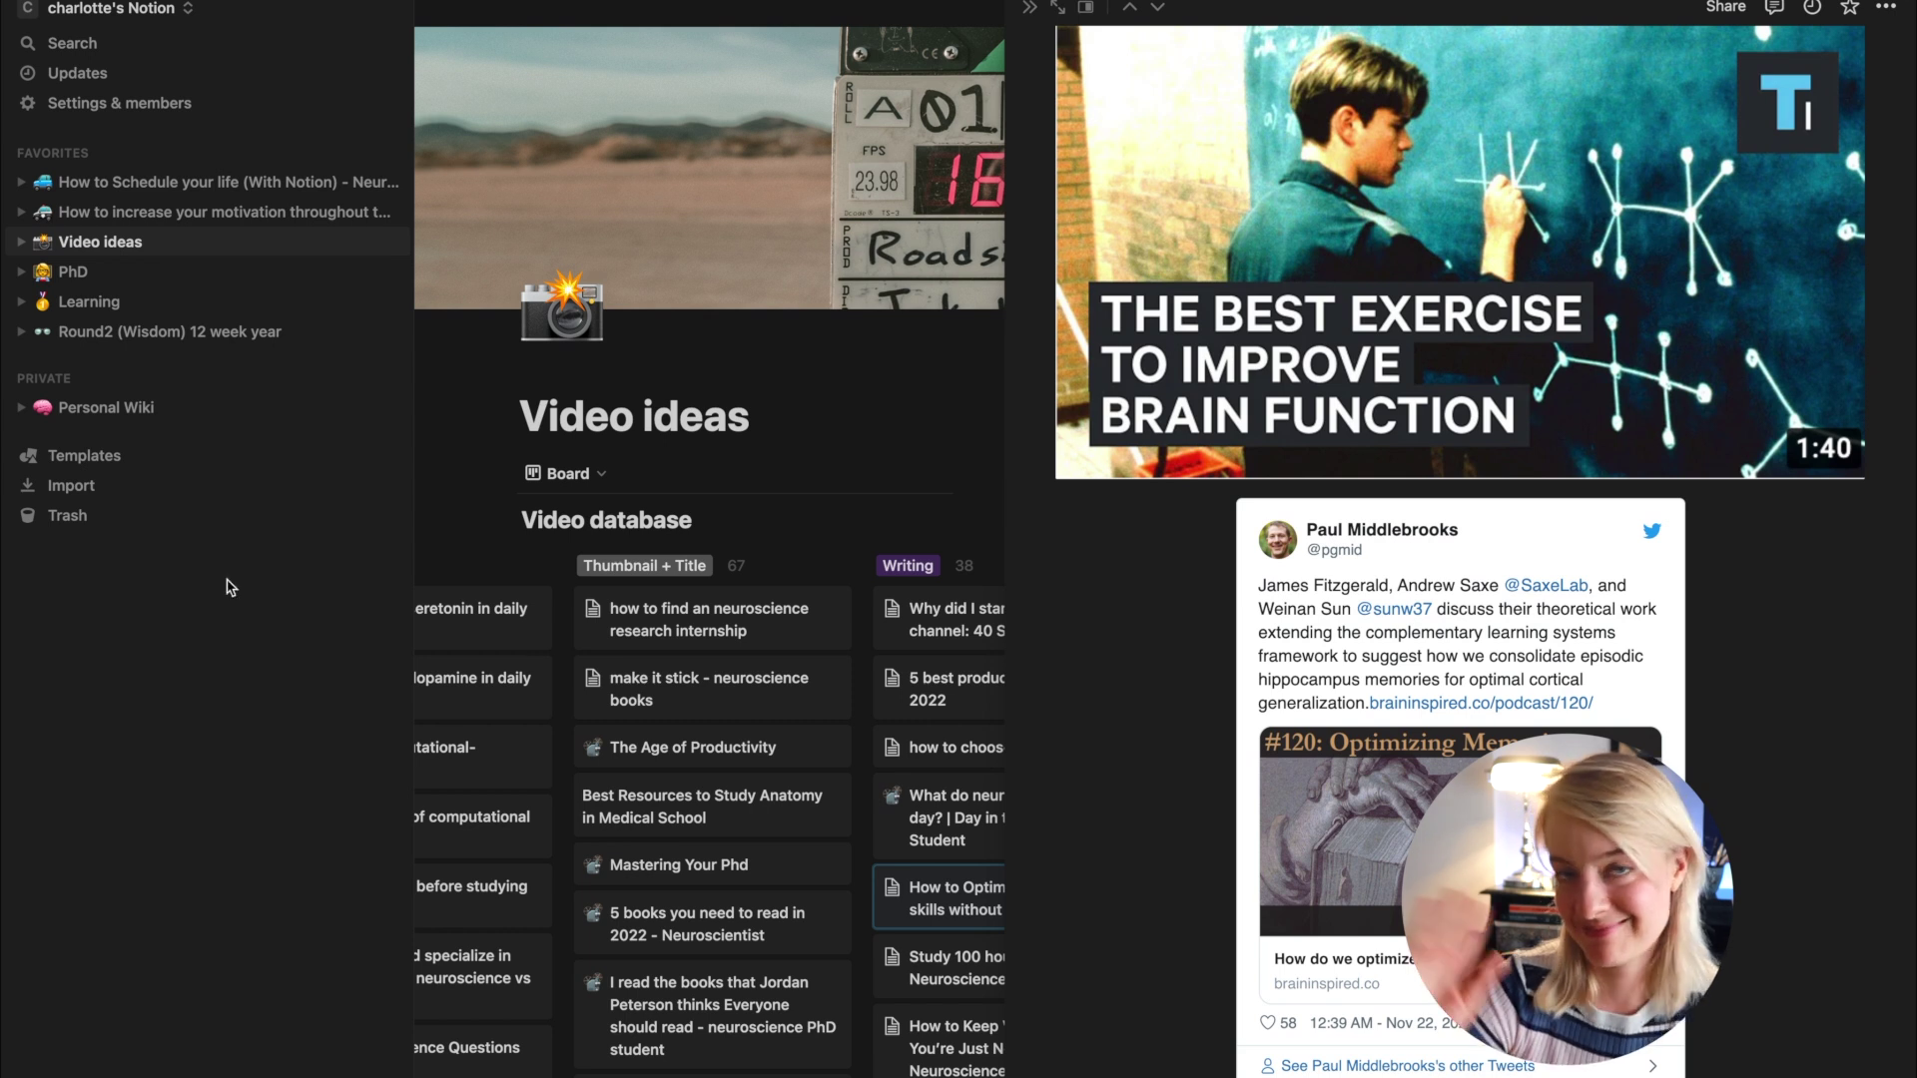
{"action": "left_click", "coordinate": [549, 10]}
{"action": "scroll", "coordinate": [989, 514], "scroll_direction": "down", "scroll_amount": 2}
{"action": "scroll", "coordinate": [988, 513], "scroll_direction": "down", "scroll_amount": 5}
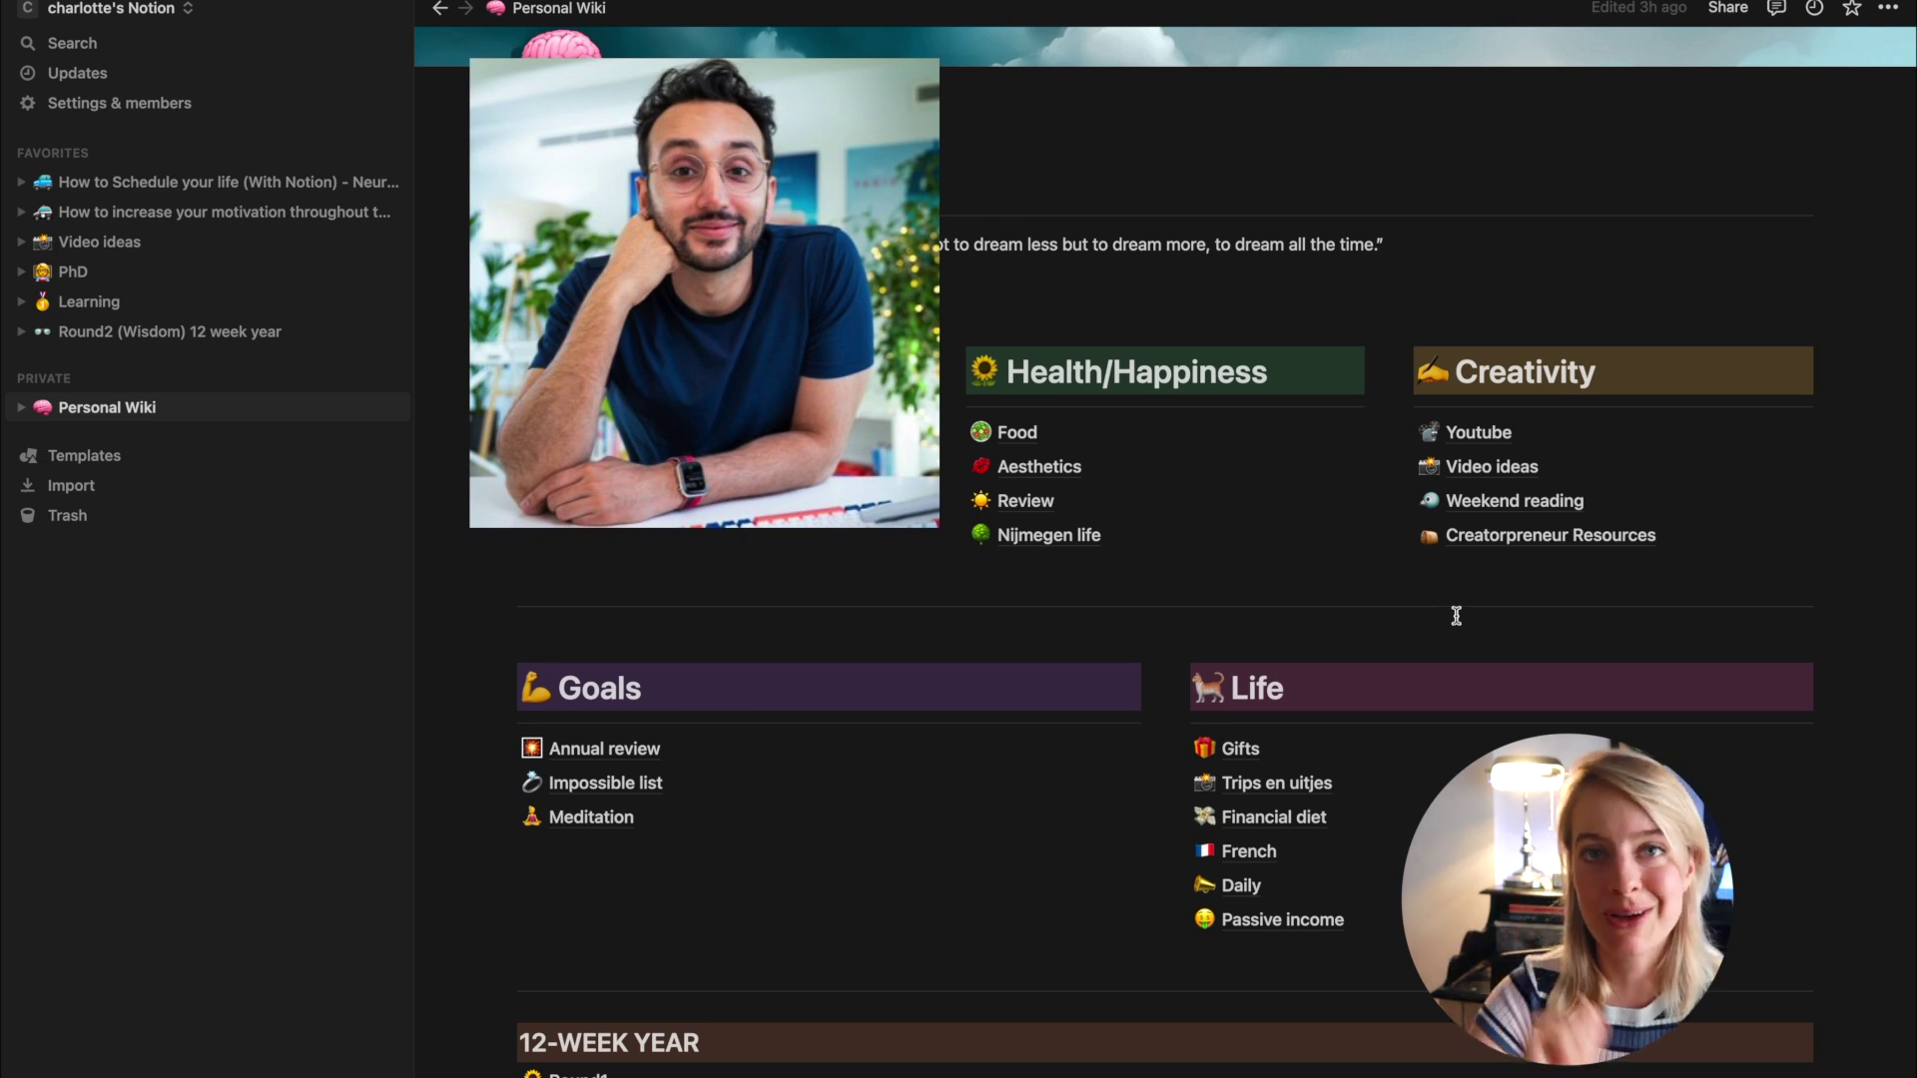
{"action": "scroll", "coordinate": [1456, 627], "scroll_direction": "down", "scroll_amount": 2}
{"action": "scroll", "coordinate": [1456, 616], "scroll_direction": "down", "scroll_amount": 1}
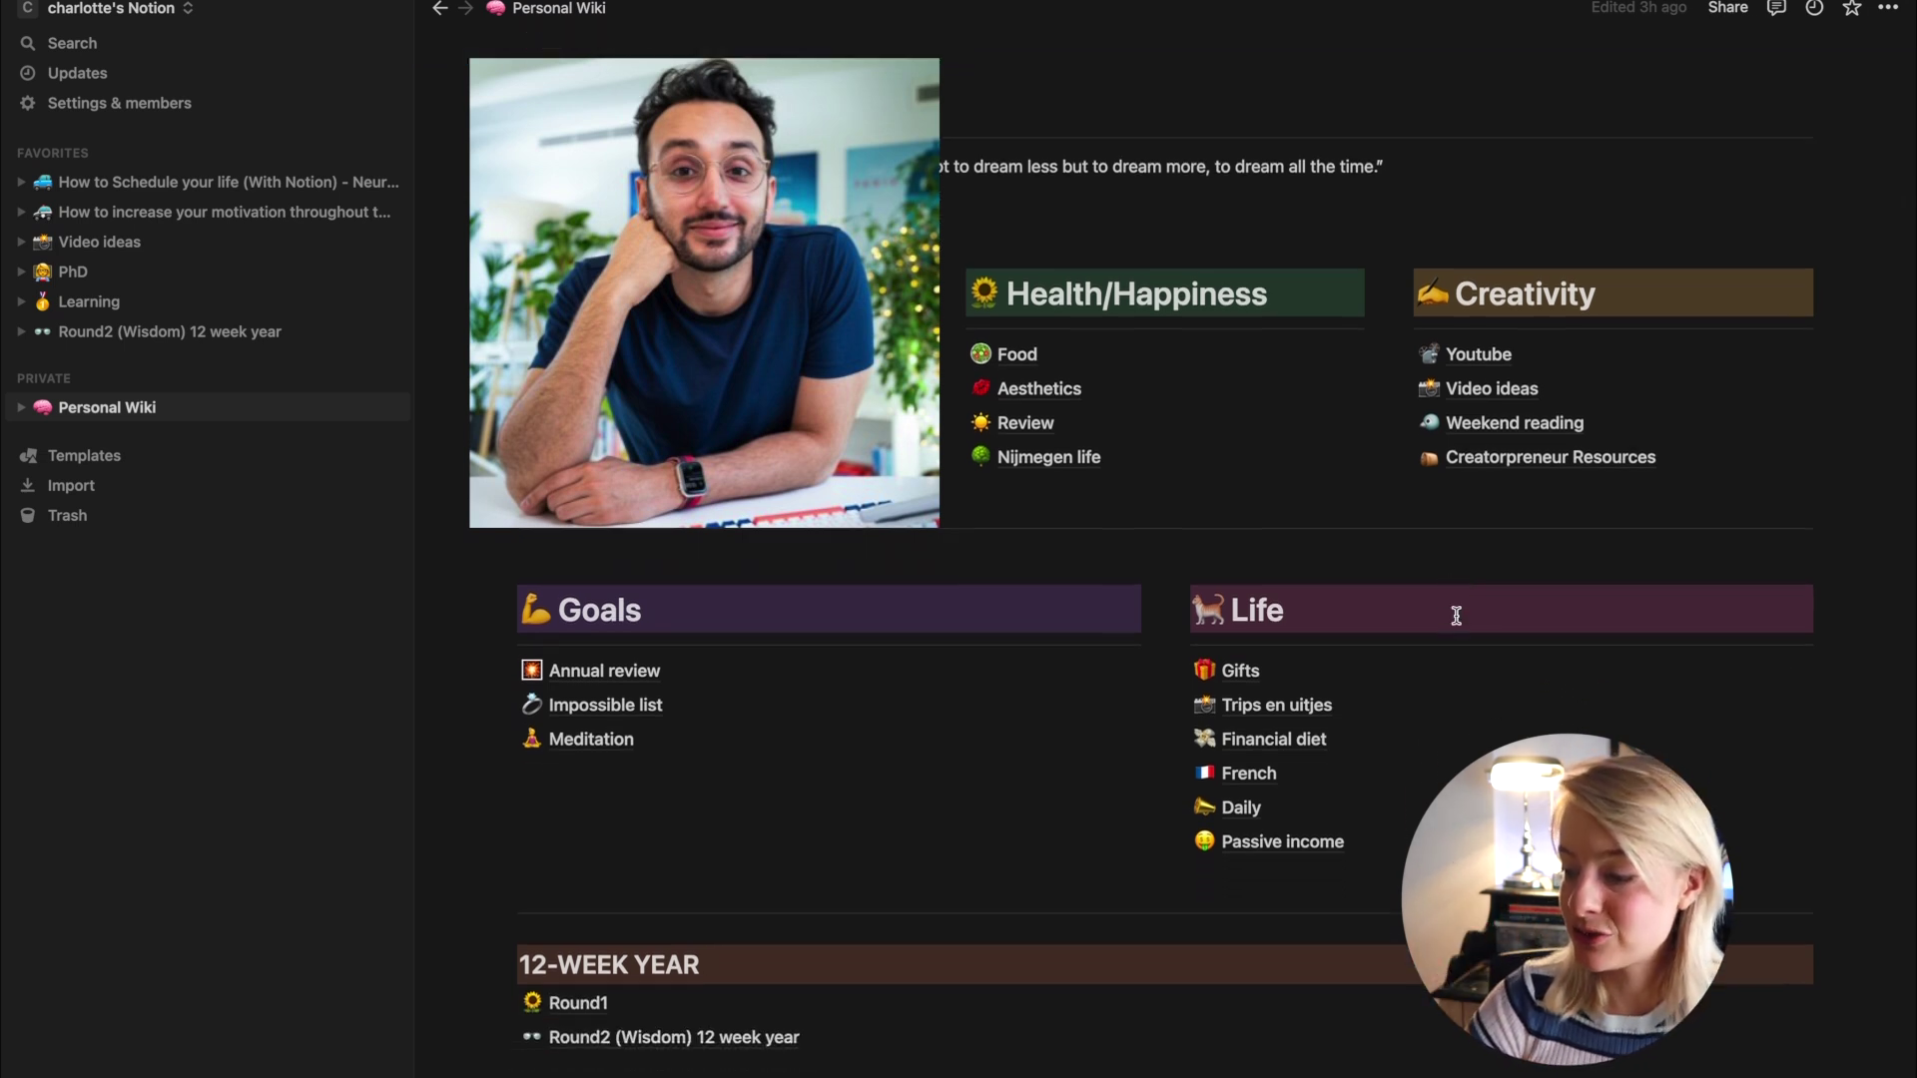
{"action": "scroll", "coordinate": [1456, 616], "scroll_direction": "down", "scroll_amount": 2}
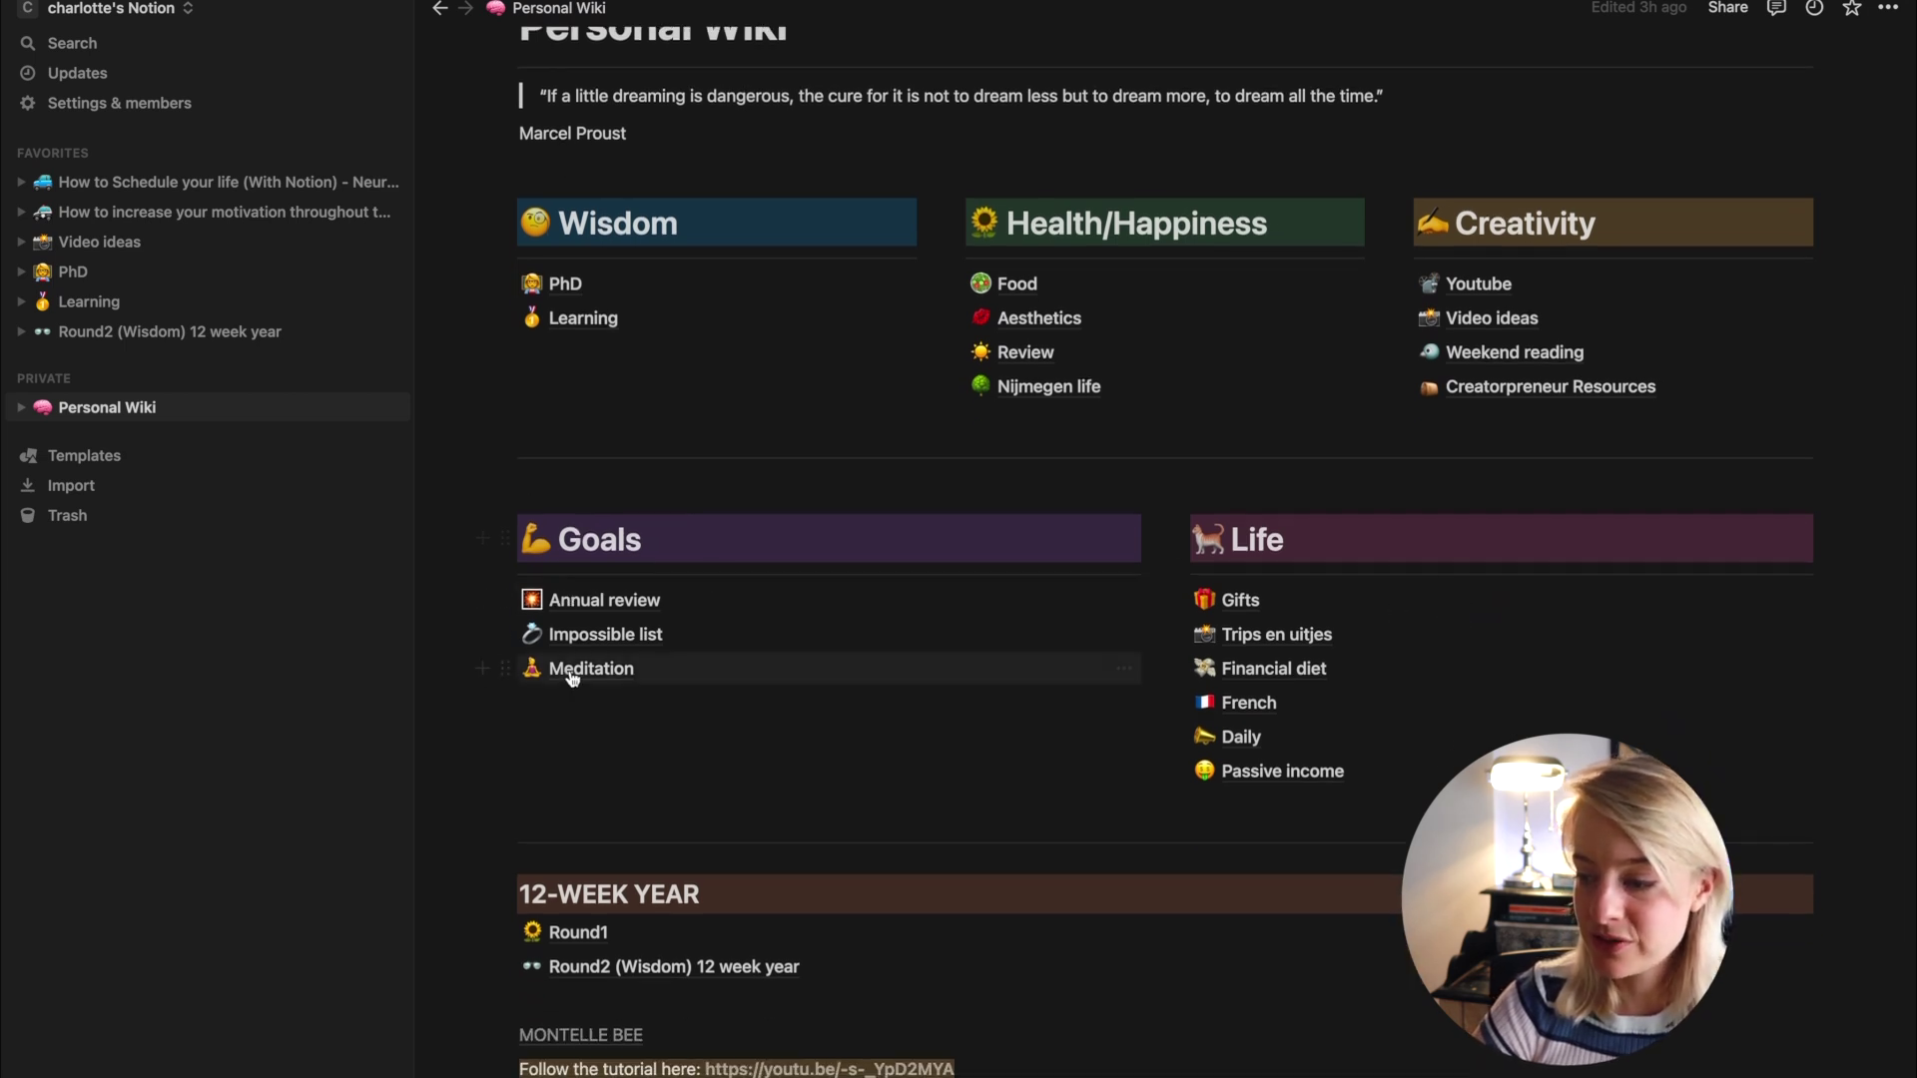
{"action": "left_click", "coordinate": [605, 599]}
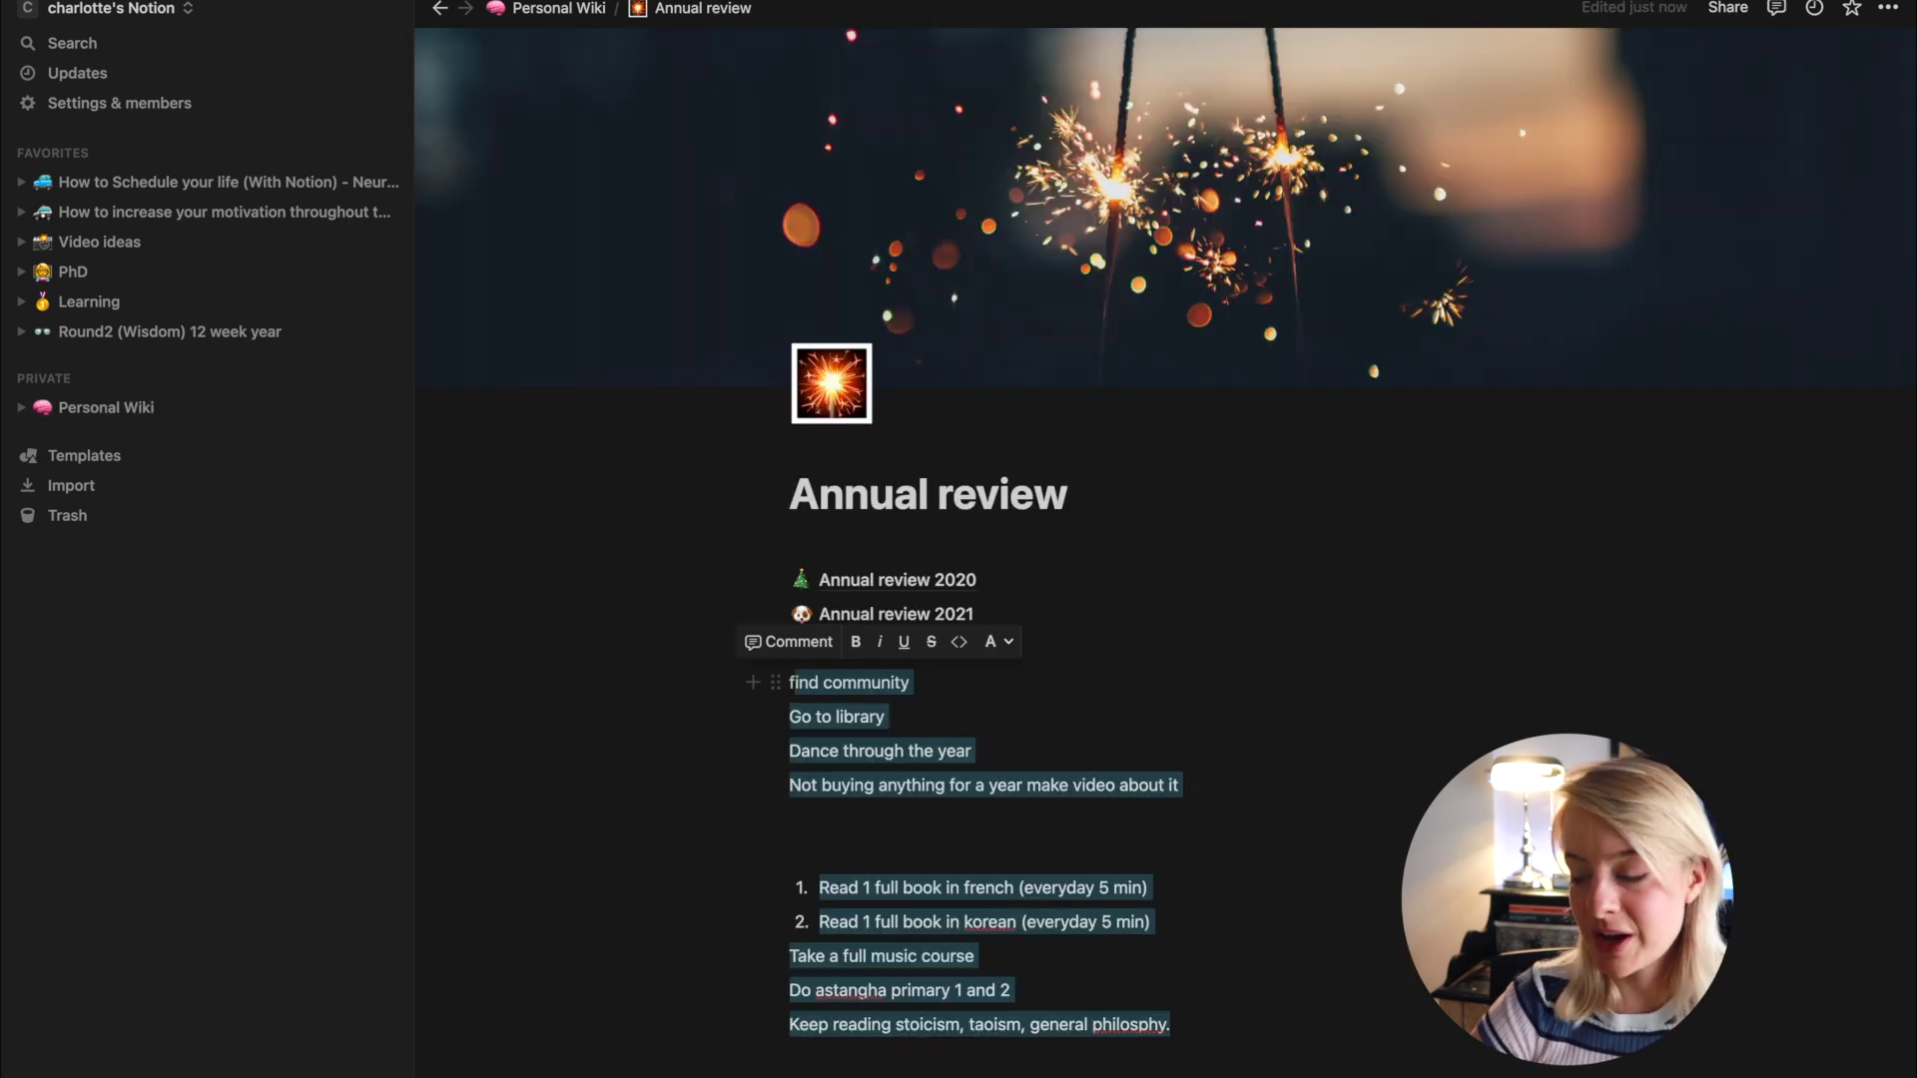
{"action": "key", "text": "Delete"}
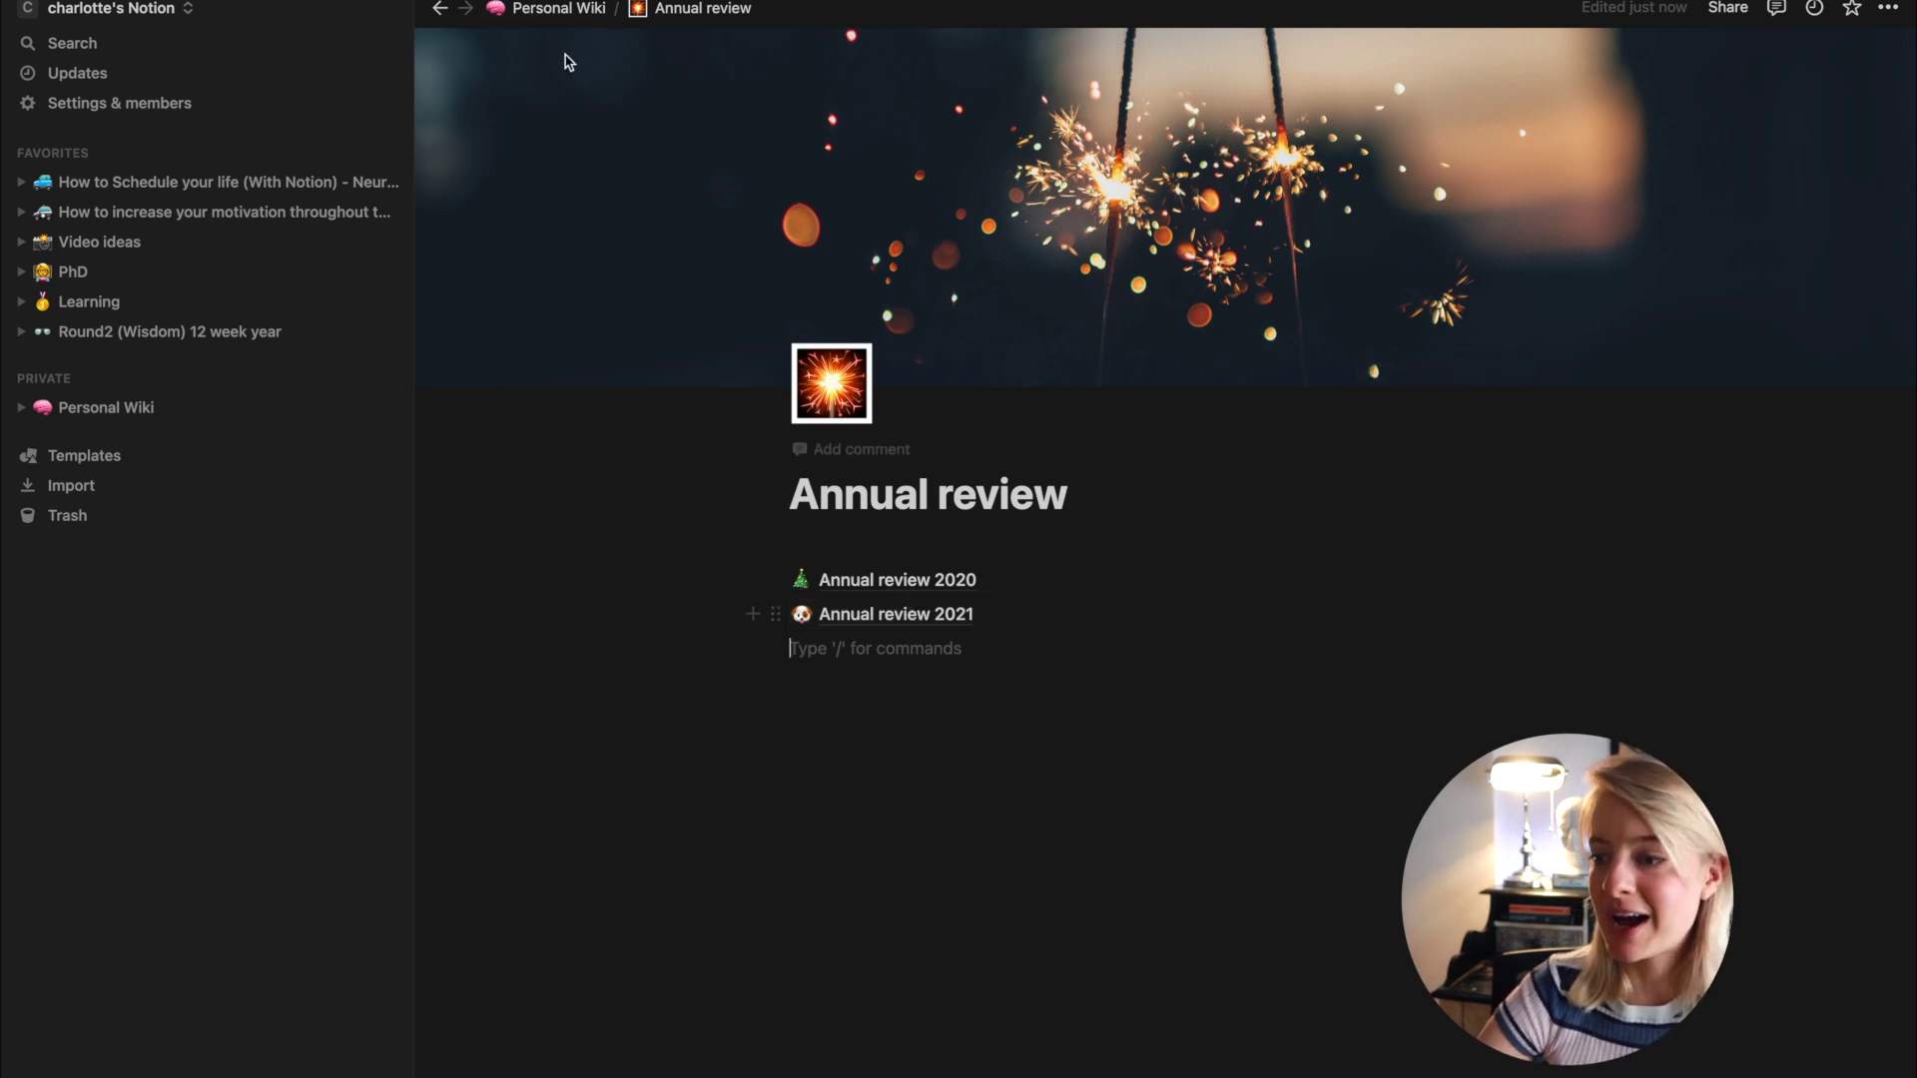
{"action": "left_click", "coordinate": [508, 12]}
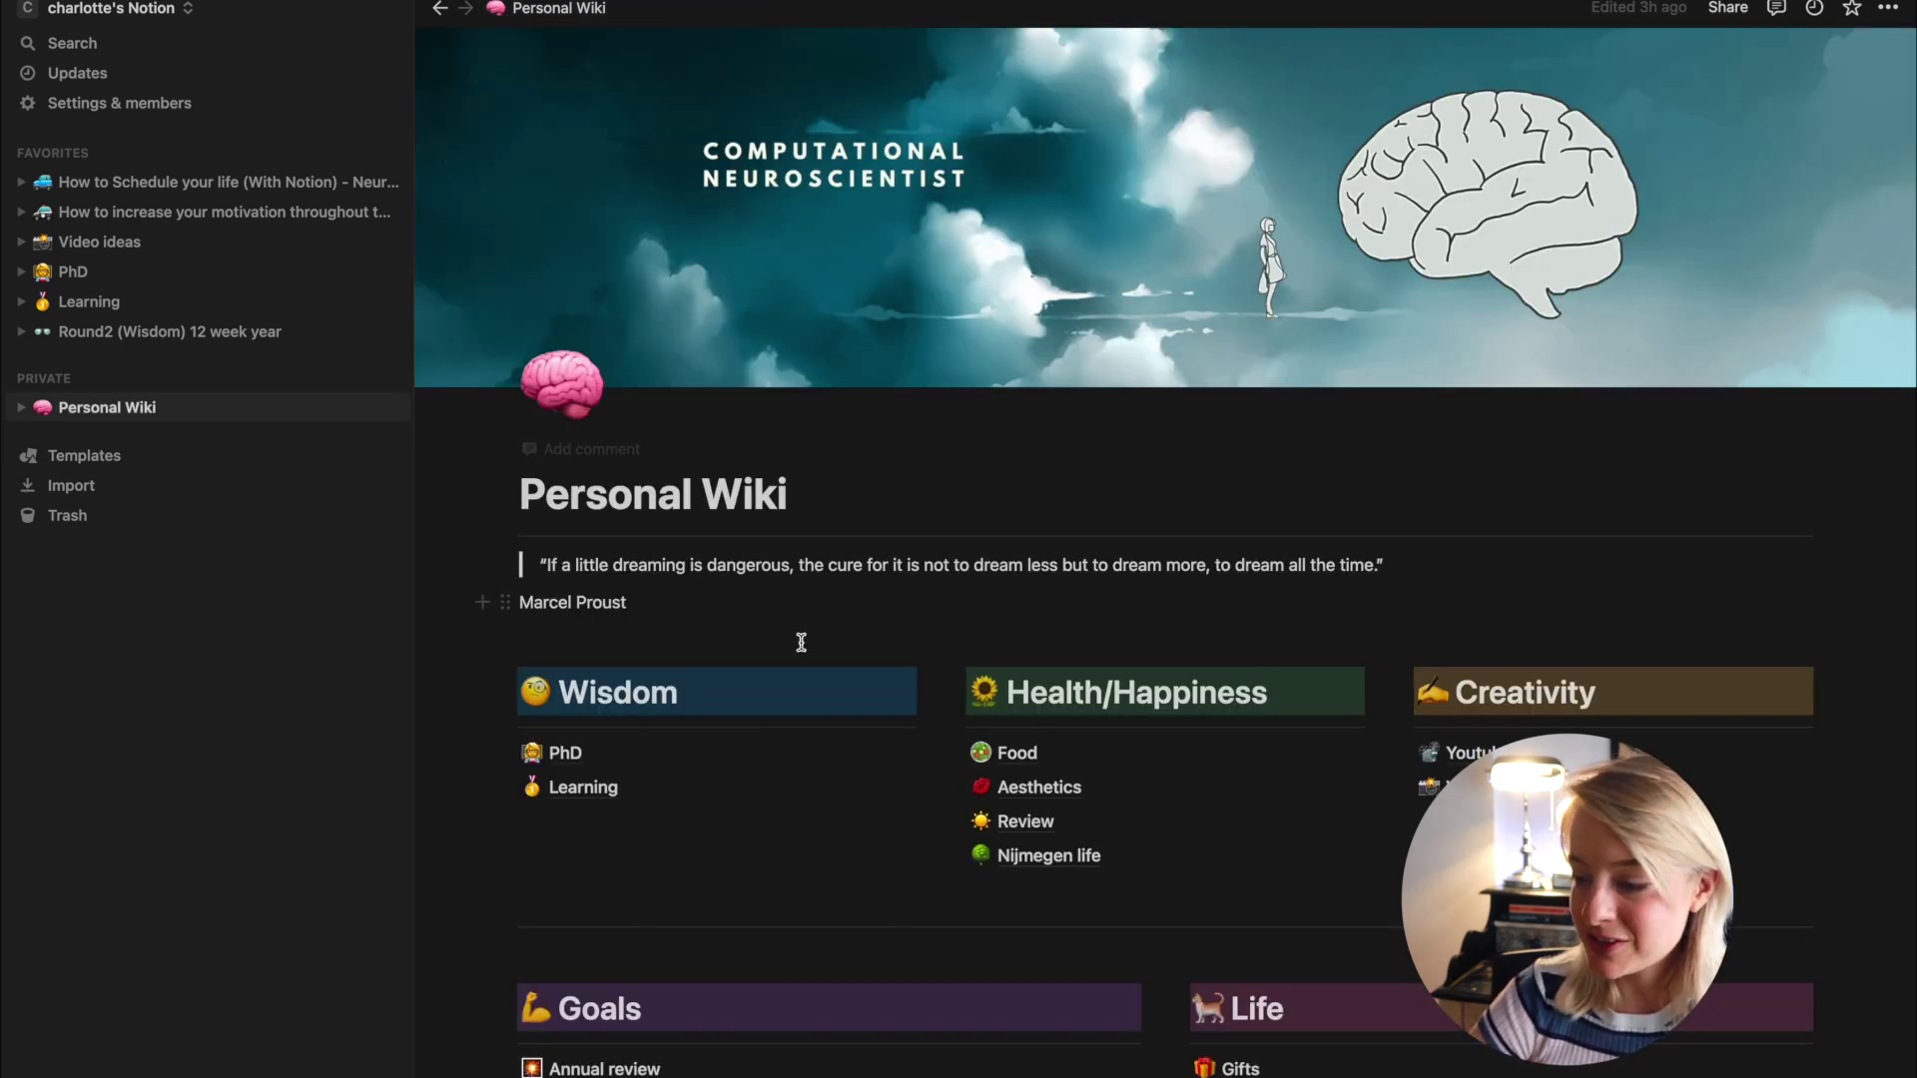
{"action": "scroll", "coordinate": [802, 642], "scroll_direction": "down", "scroll_amount": 5}
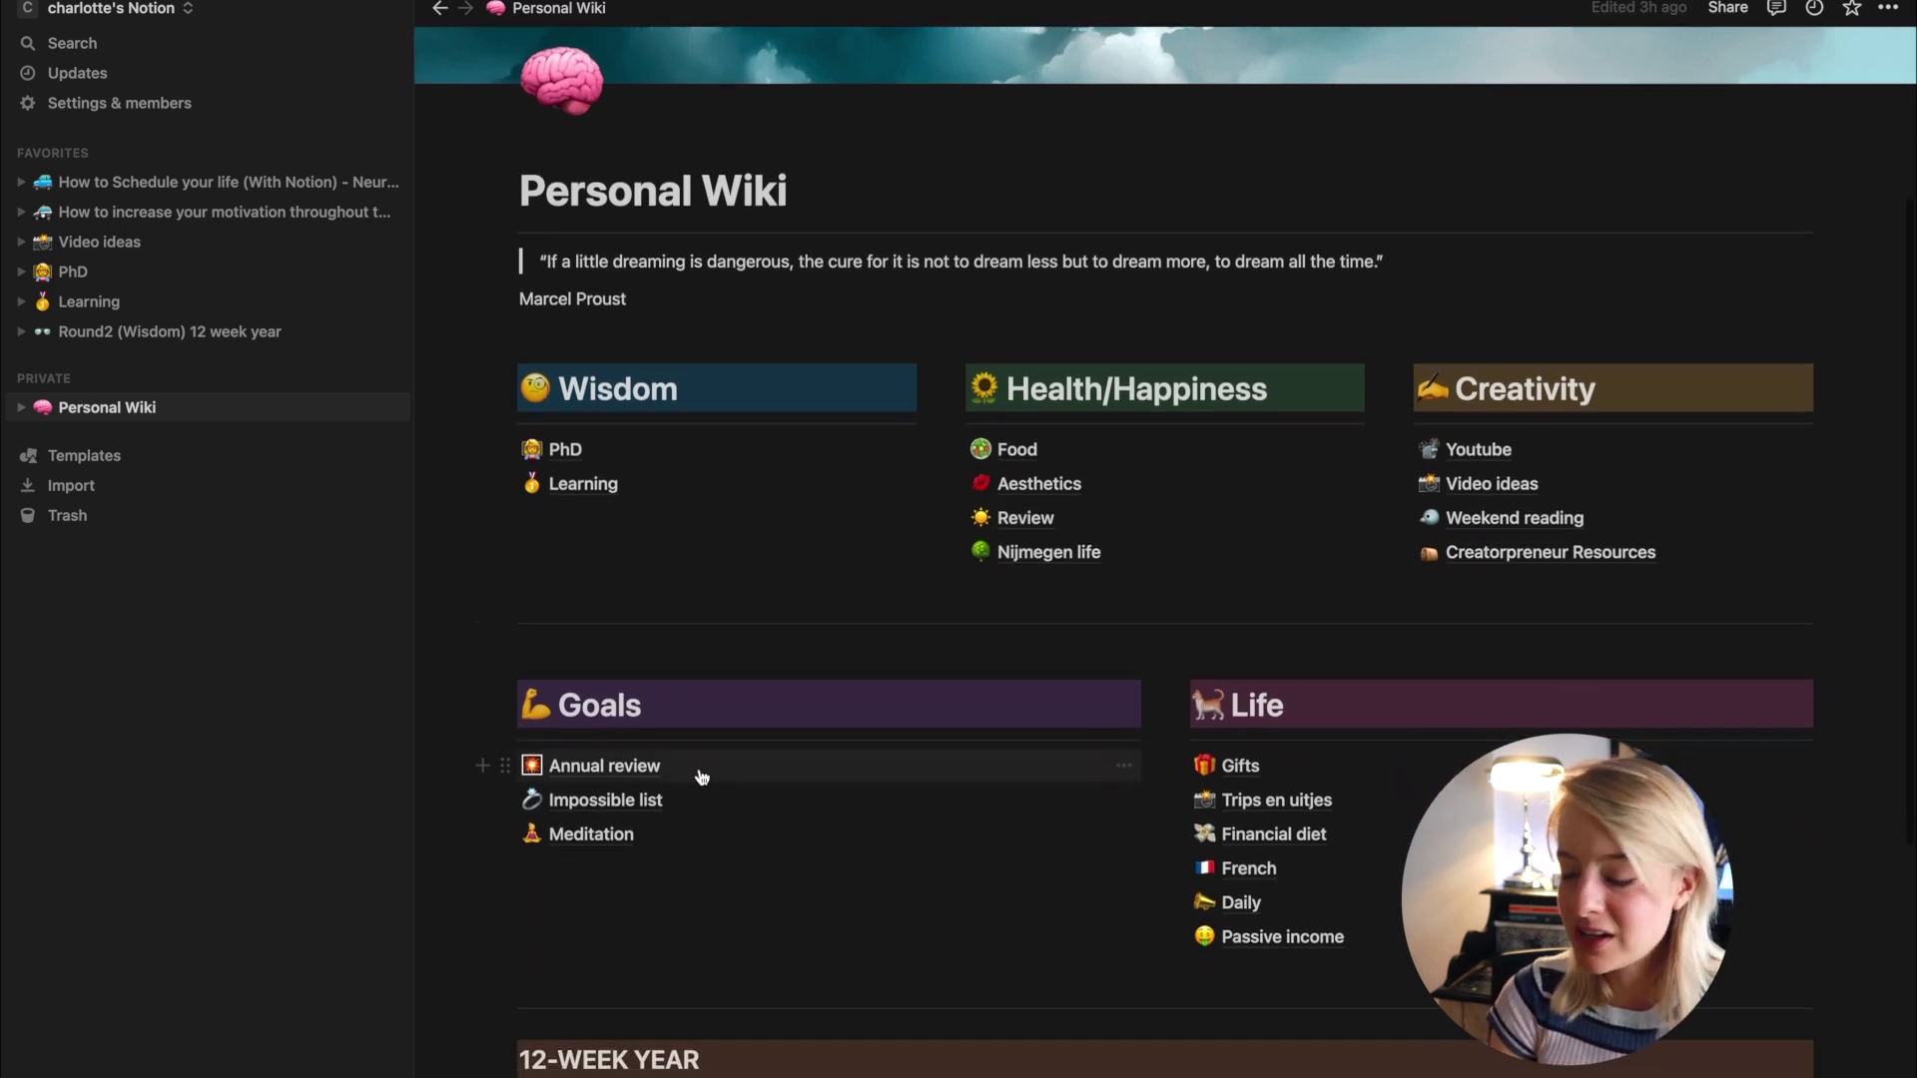
{"action": "left_click", "coordinate": [642, 796]}
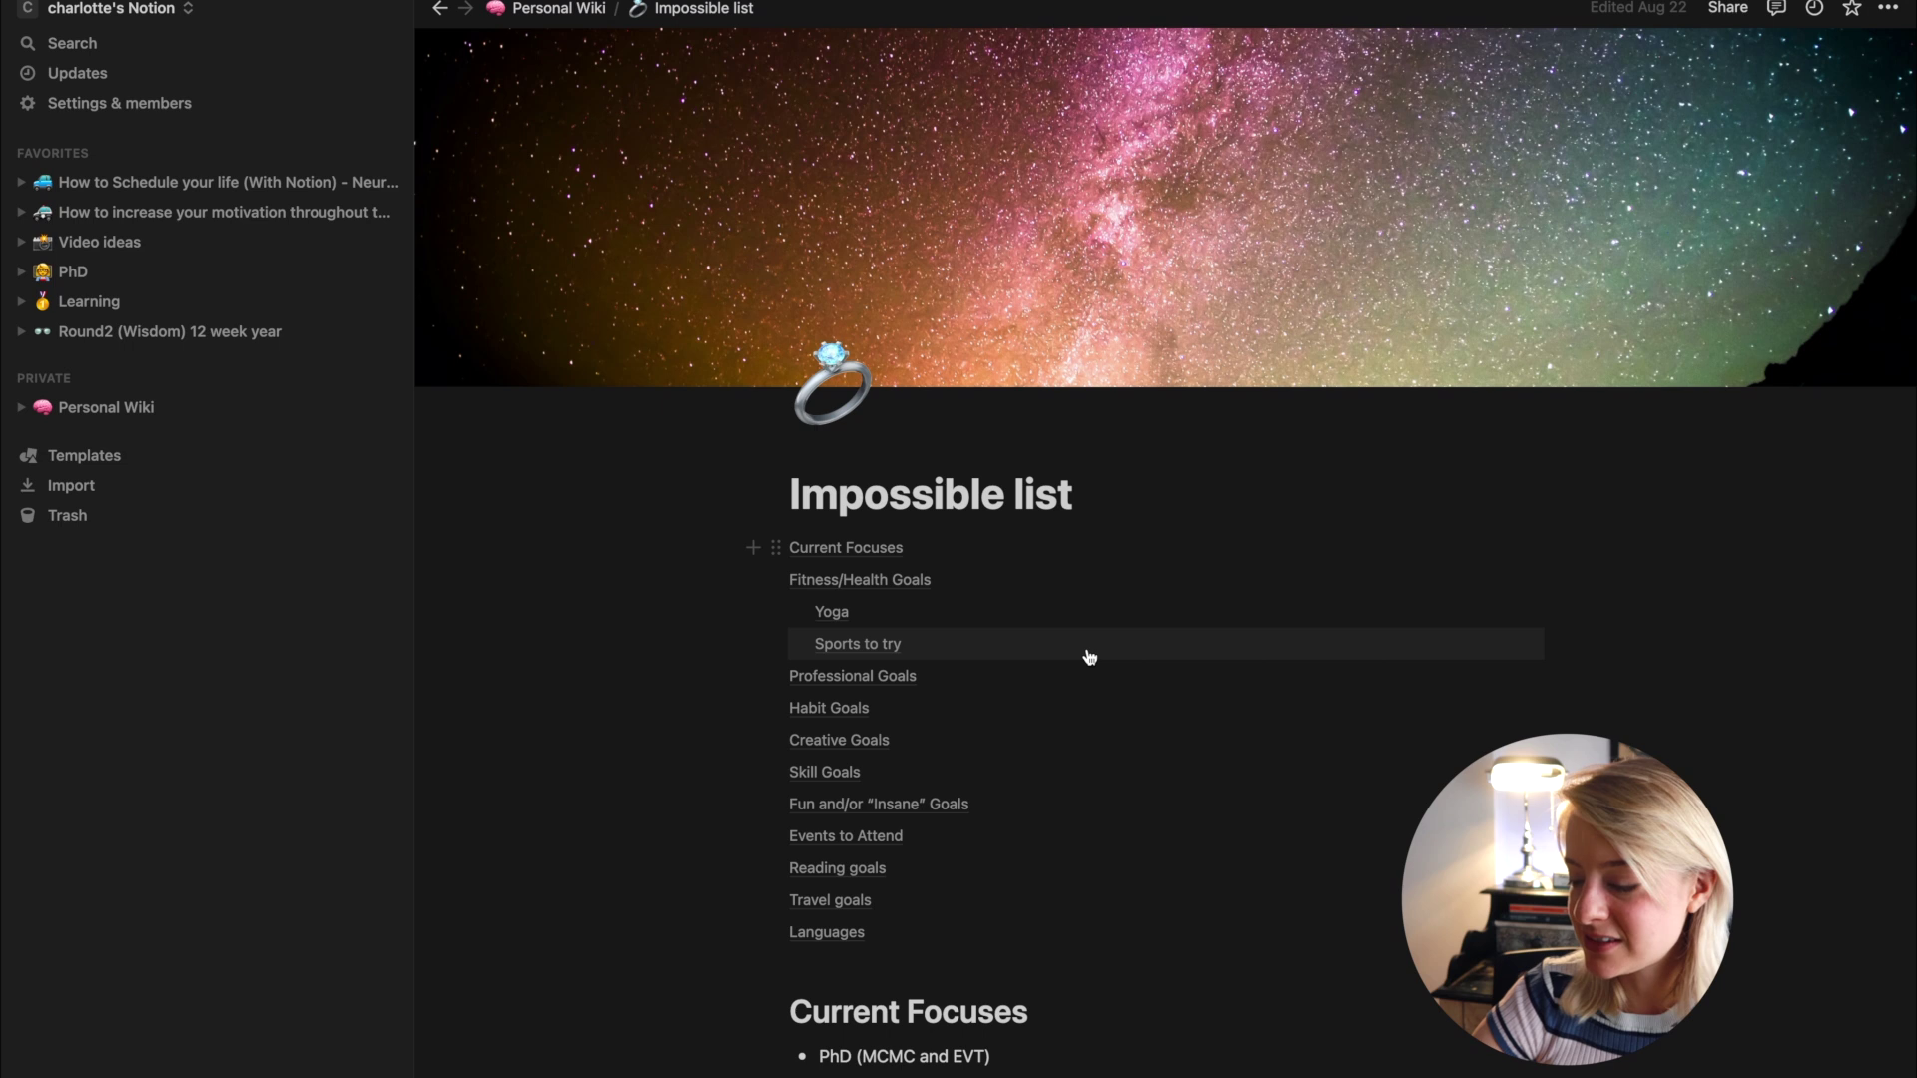
{"action": "scroll", "coordinate": [1089, 657], "scroll_direction": "down", "scroll_amount": 1}
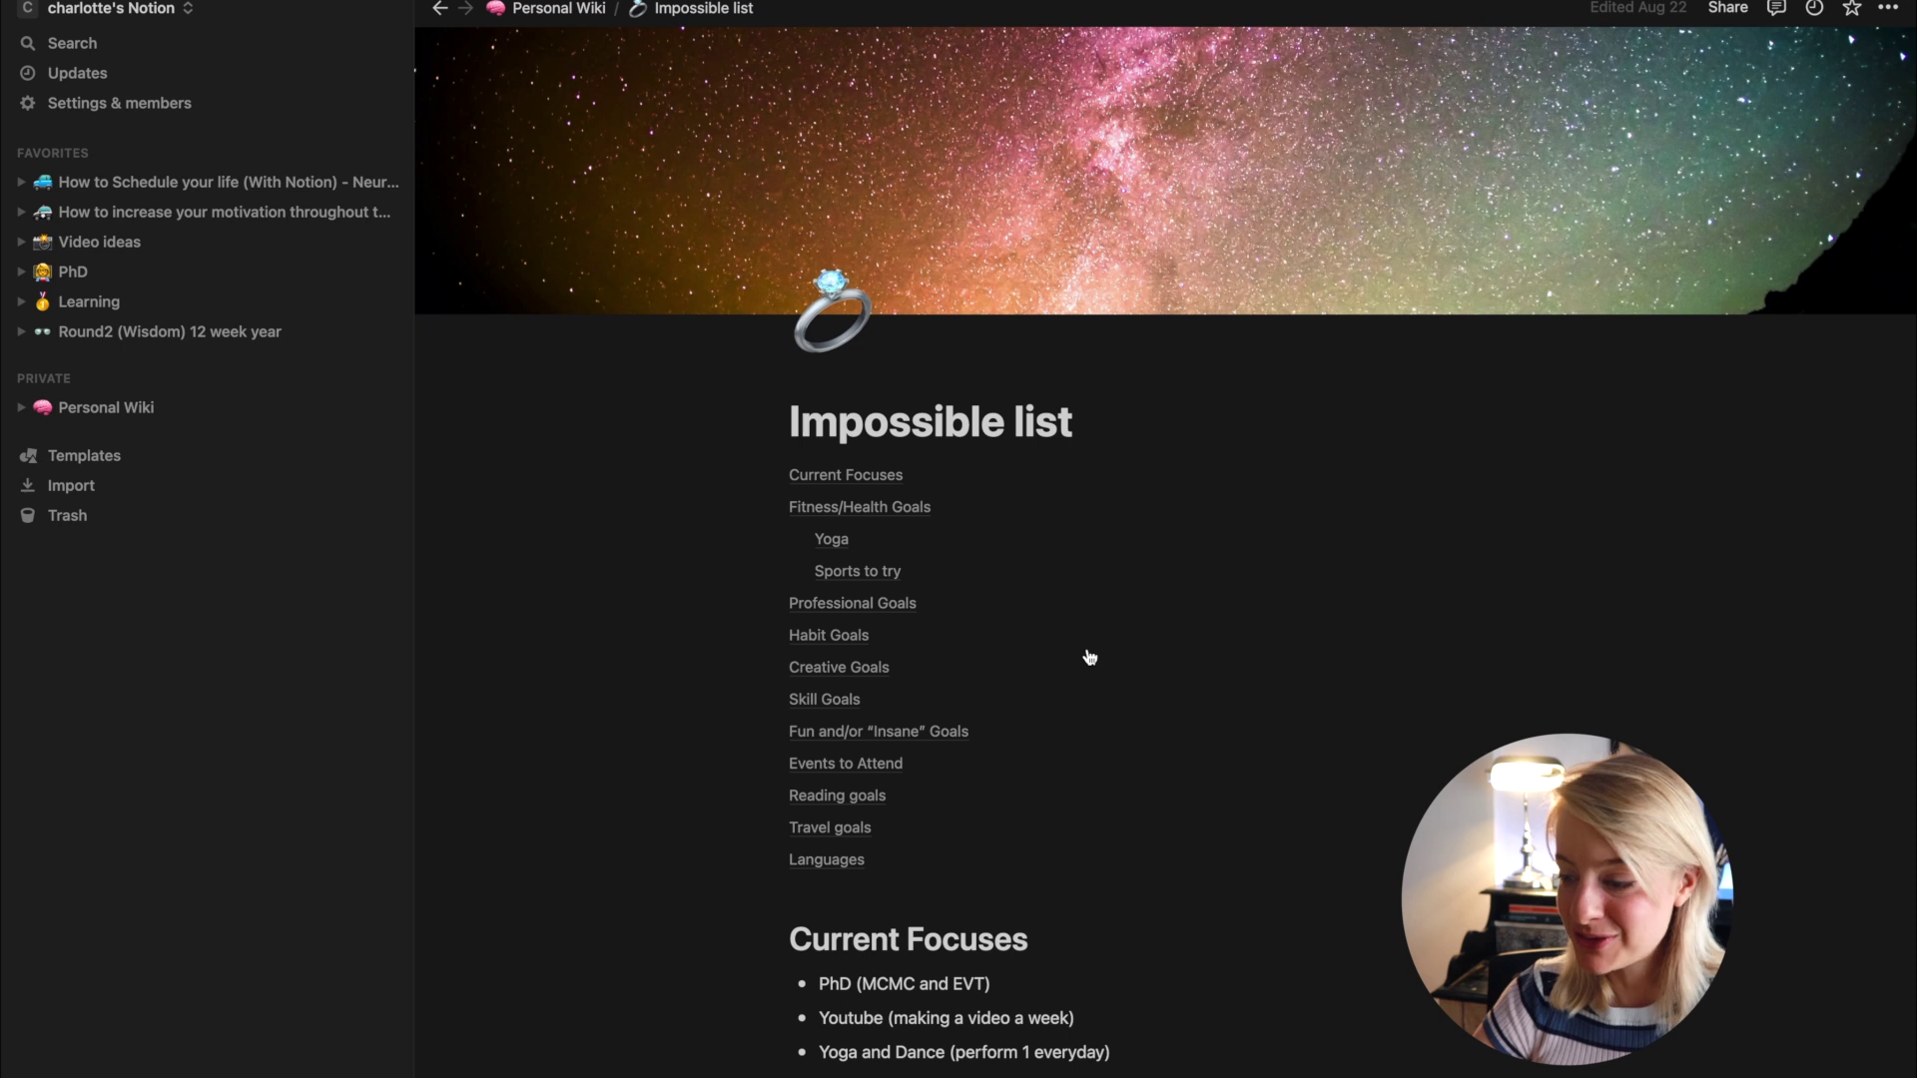
{"action": "left_click", "coordinate": [850, 824]}
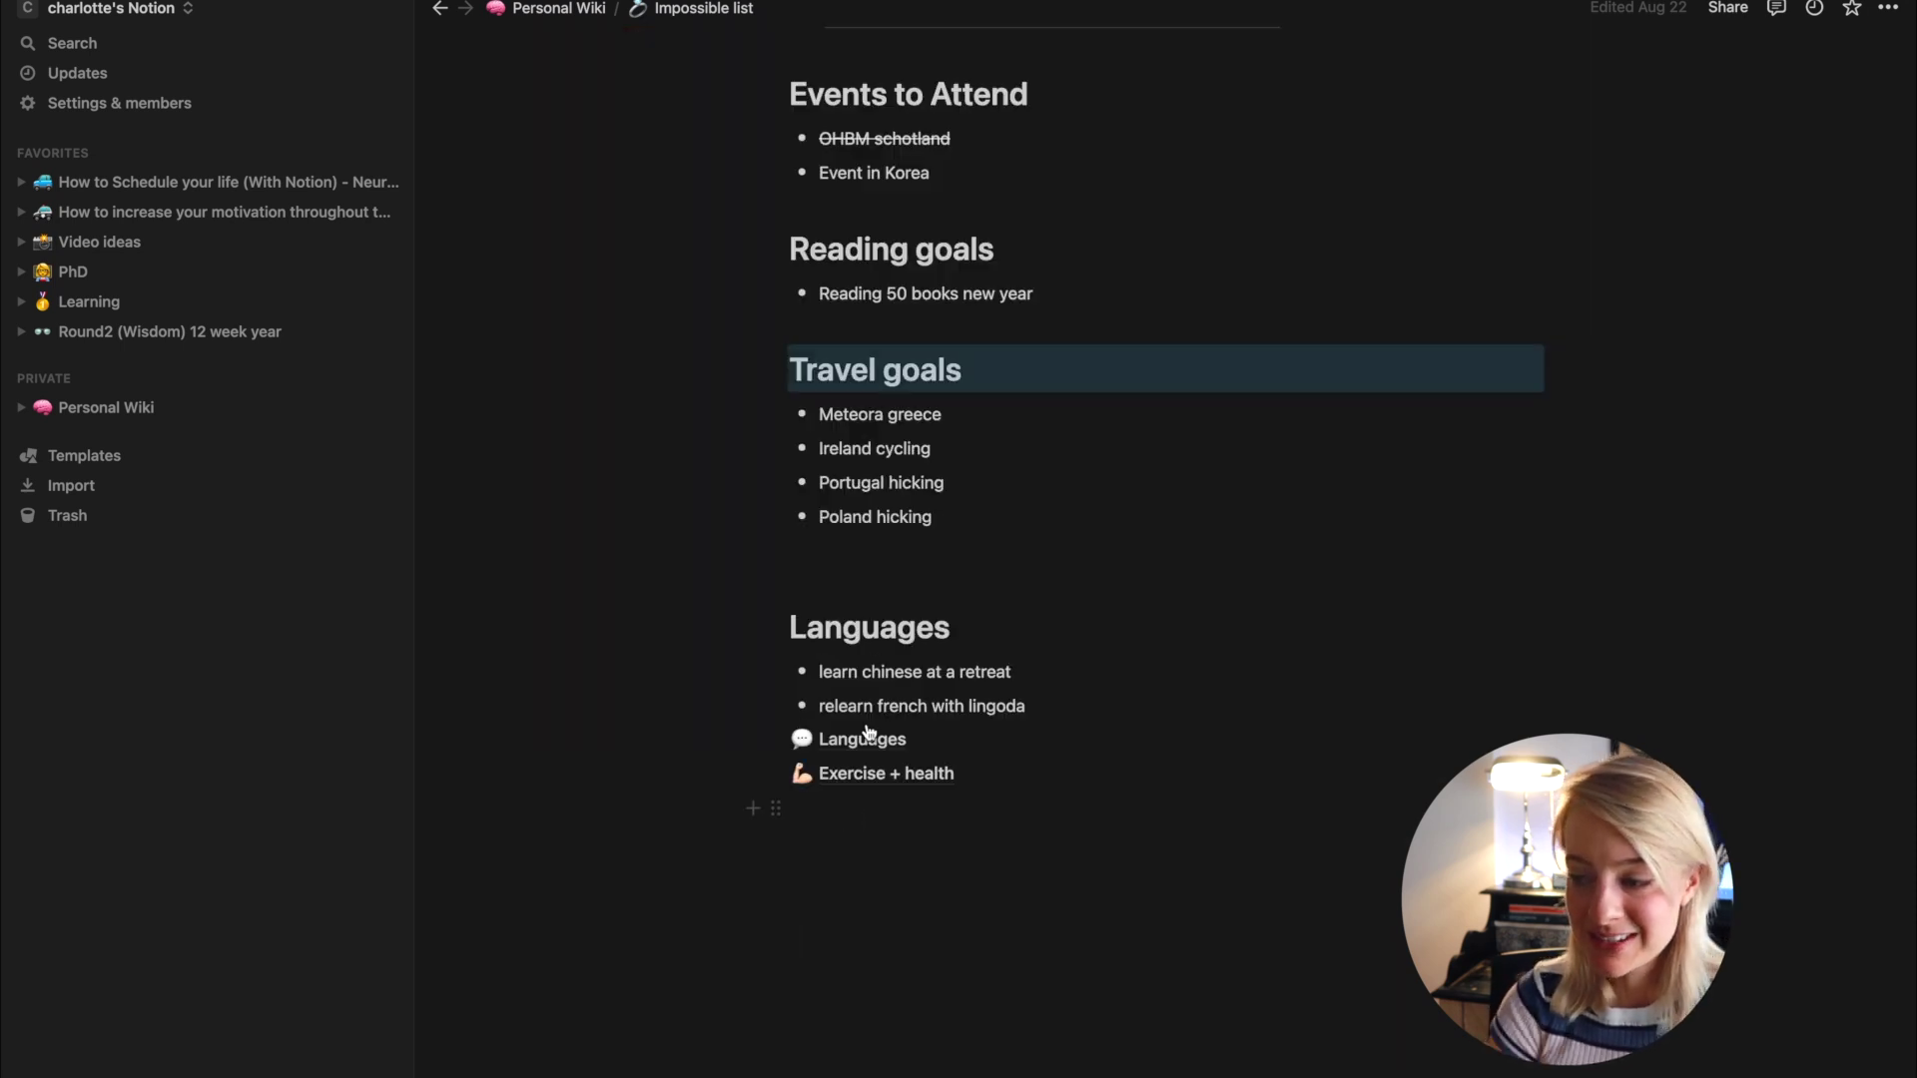
{"action": "double_click", "coordinate": [851, 414]}
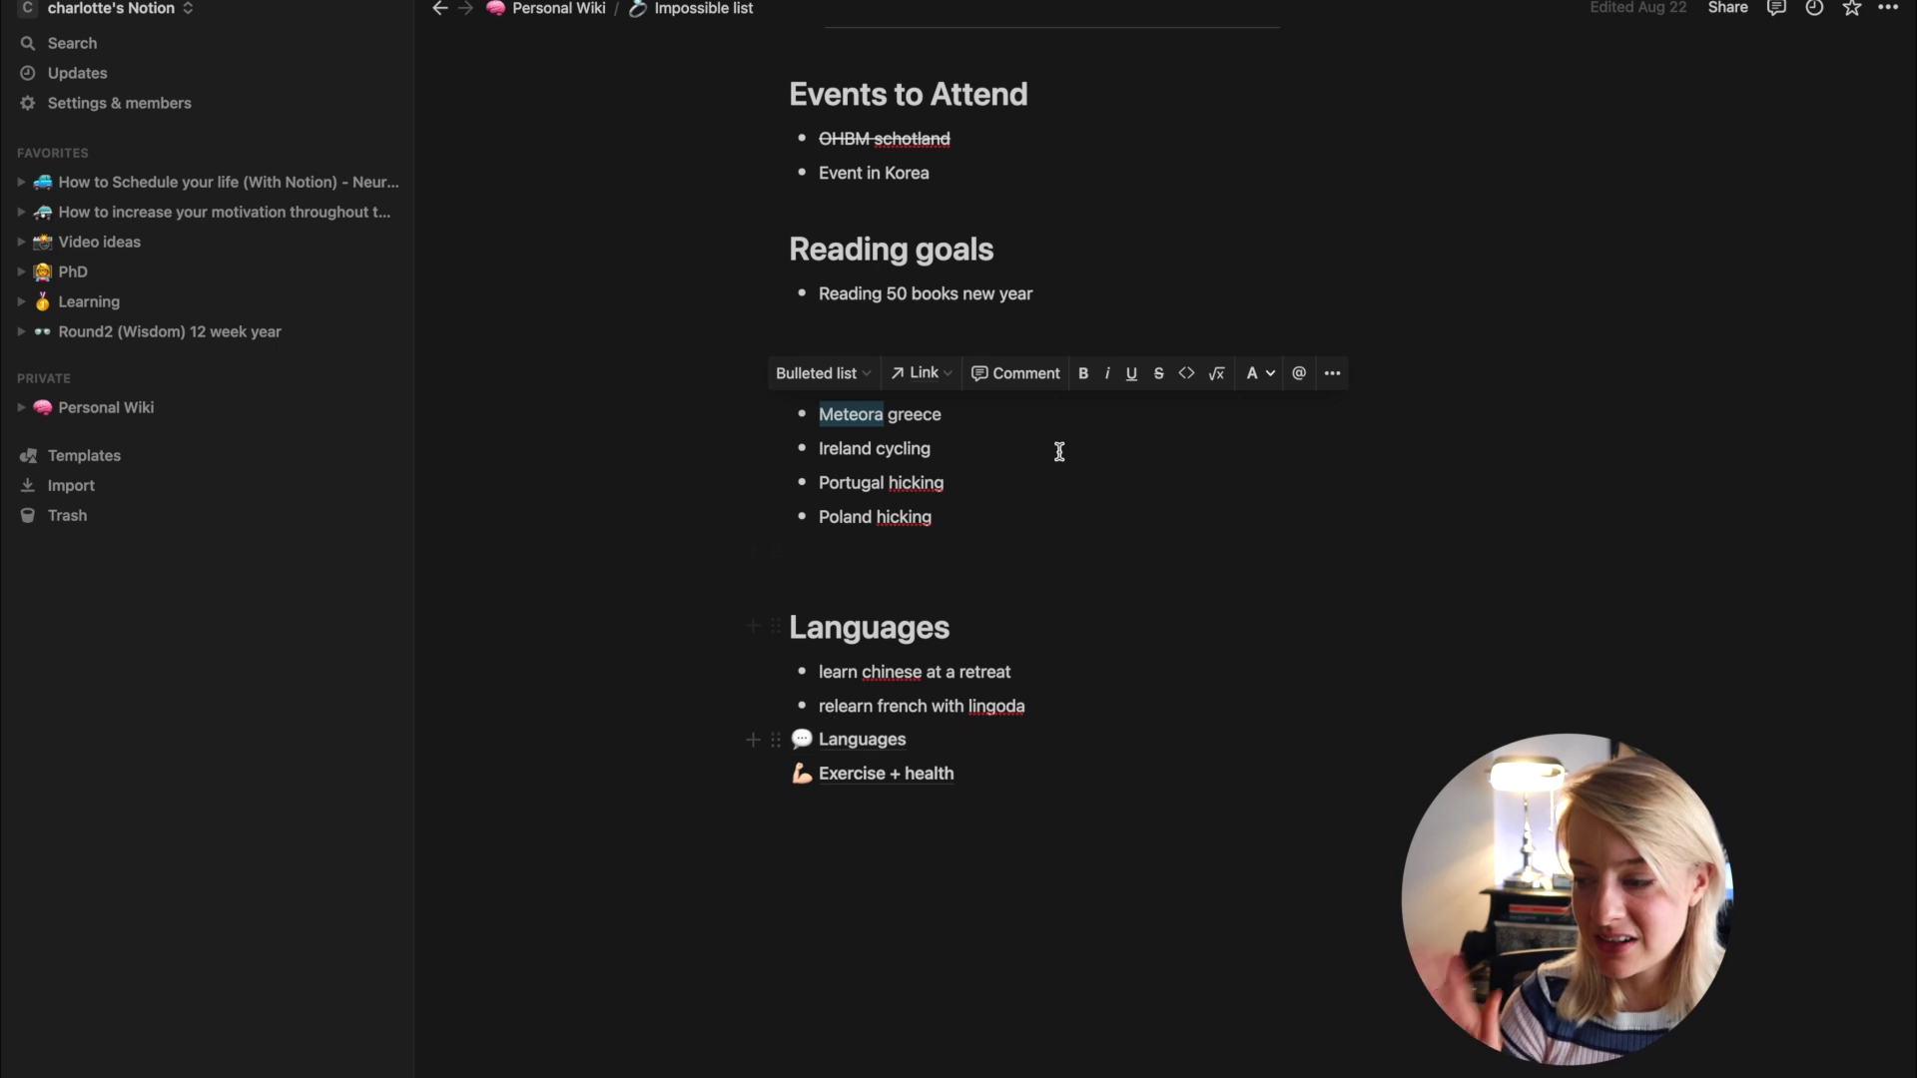
{"action": "left_click_drag", "start_coordinate": [992, 549], "coordinate": [775, 409]}
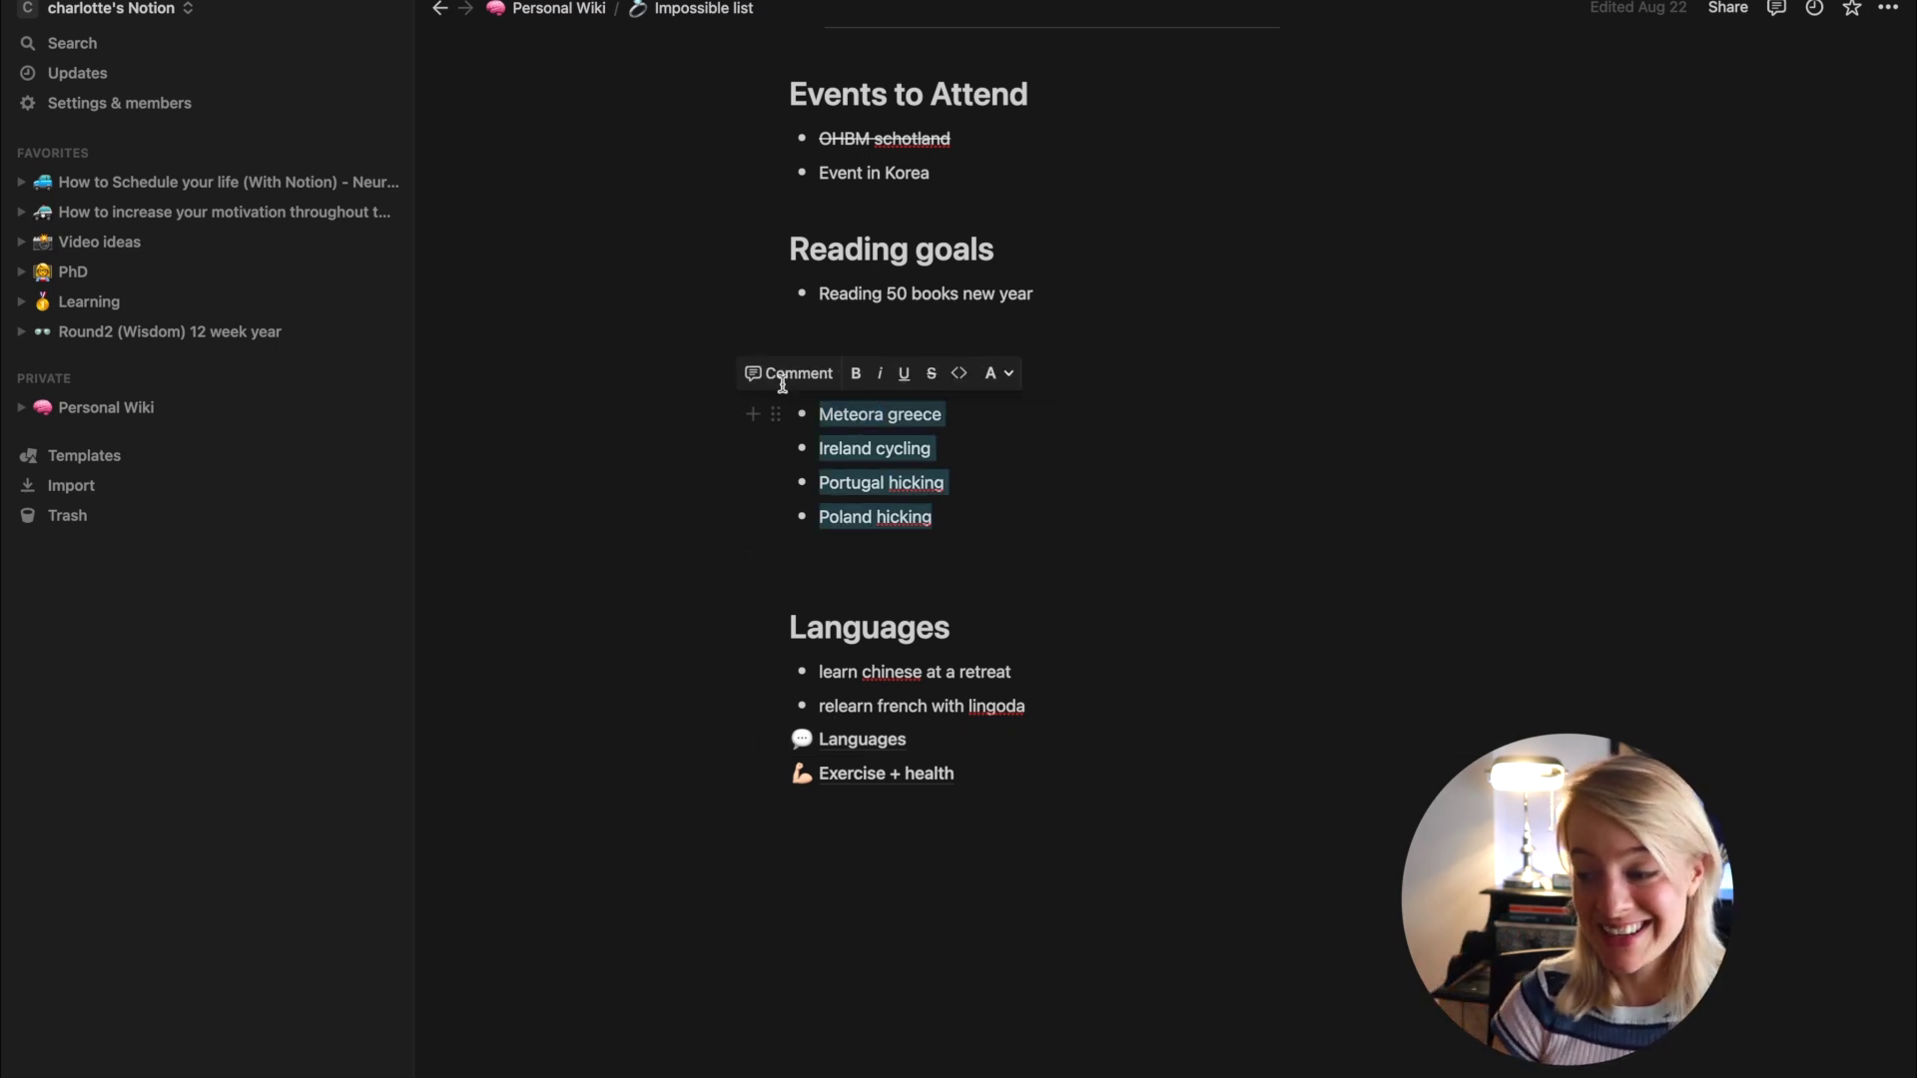
{"action": "triple_click", "coordinate": [971, 686]}
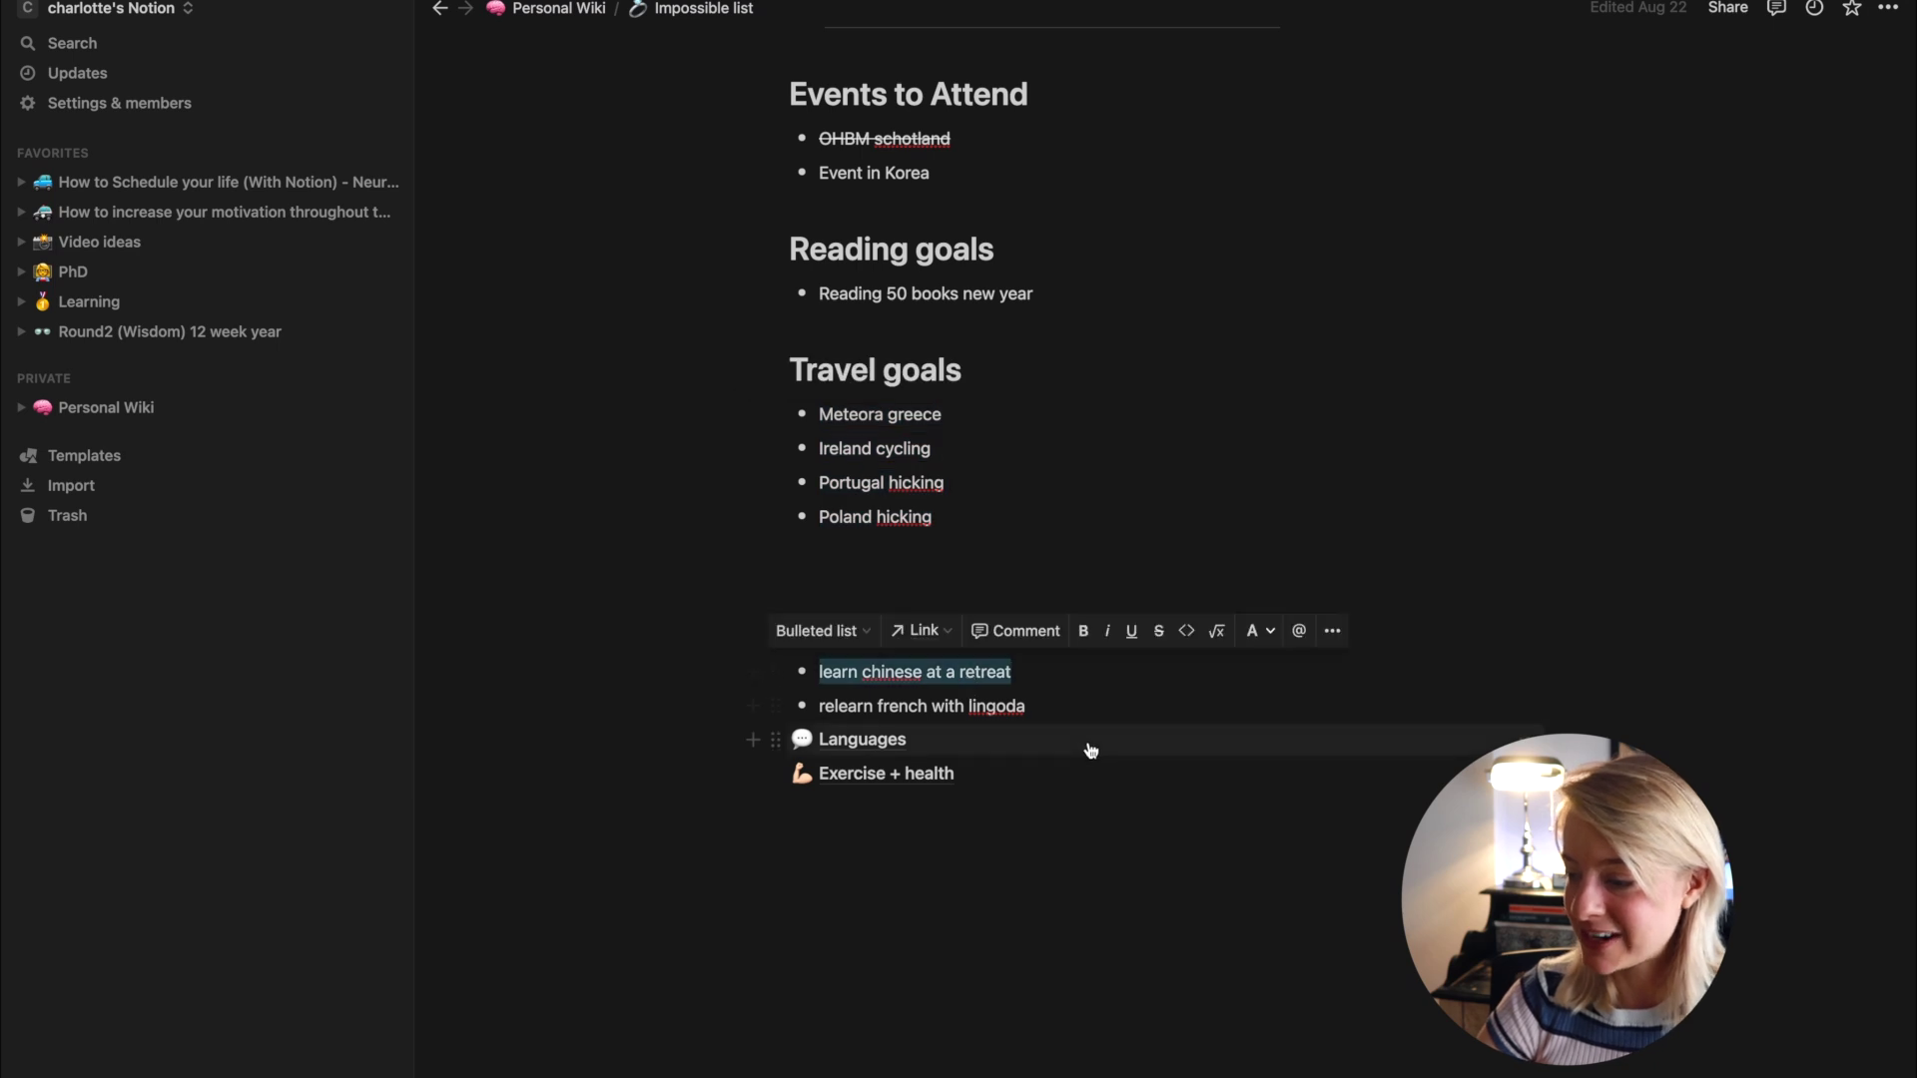
{"action": "triple_click", "coordinate": [994, 706]}
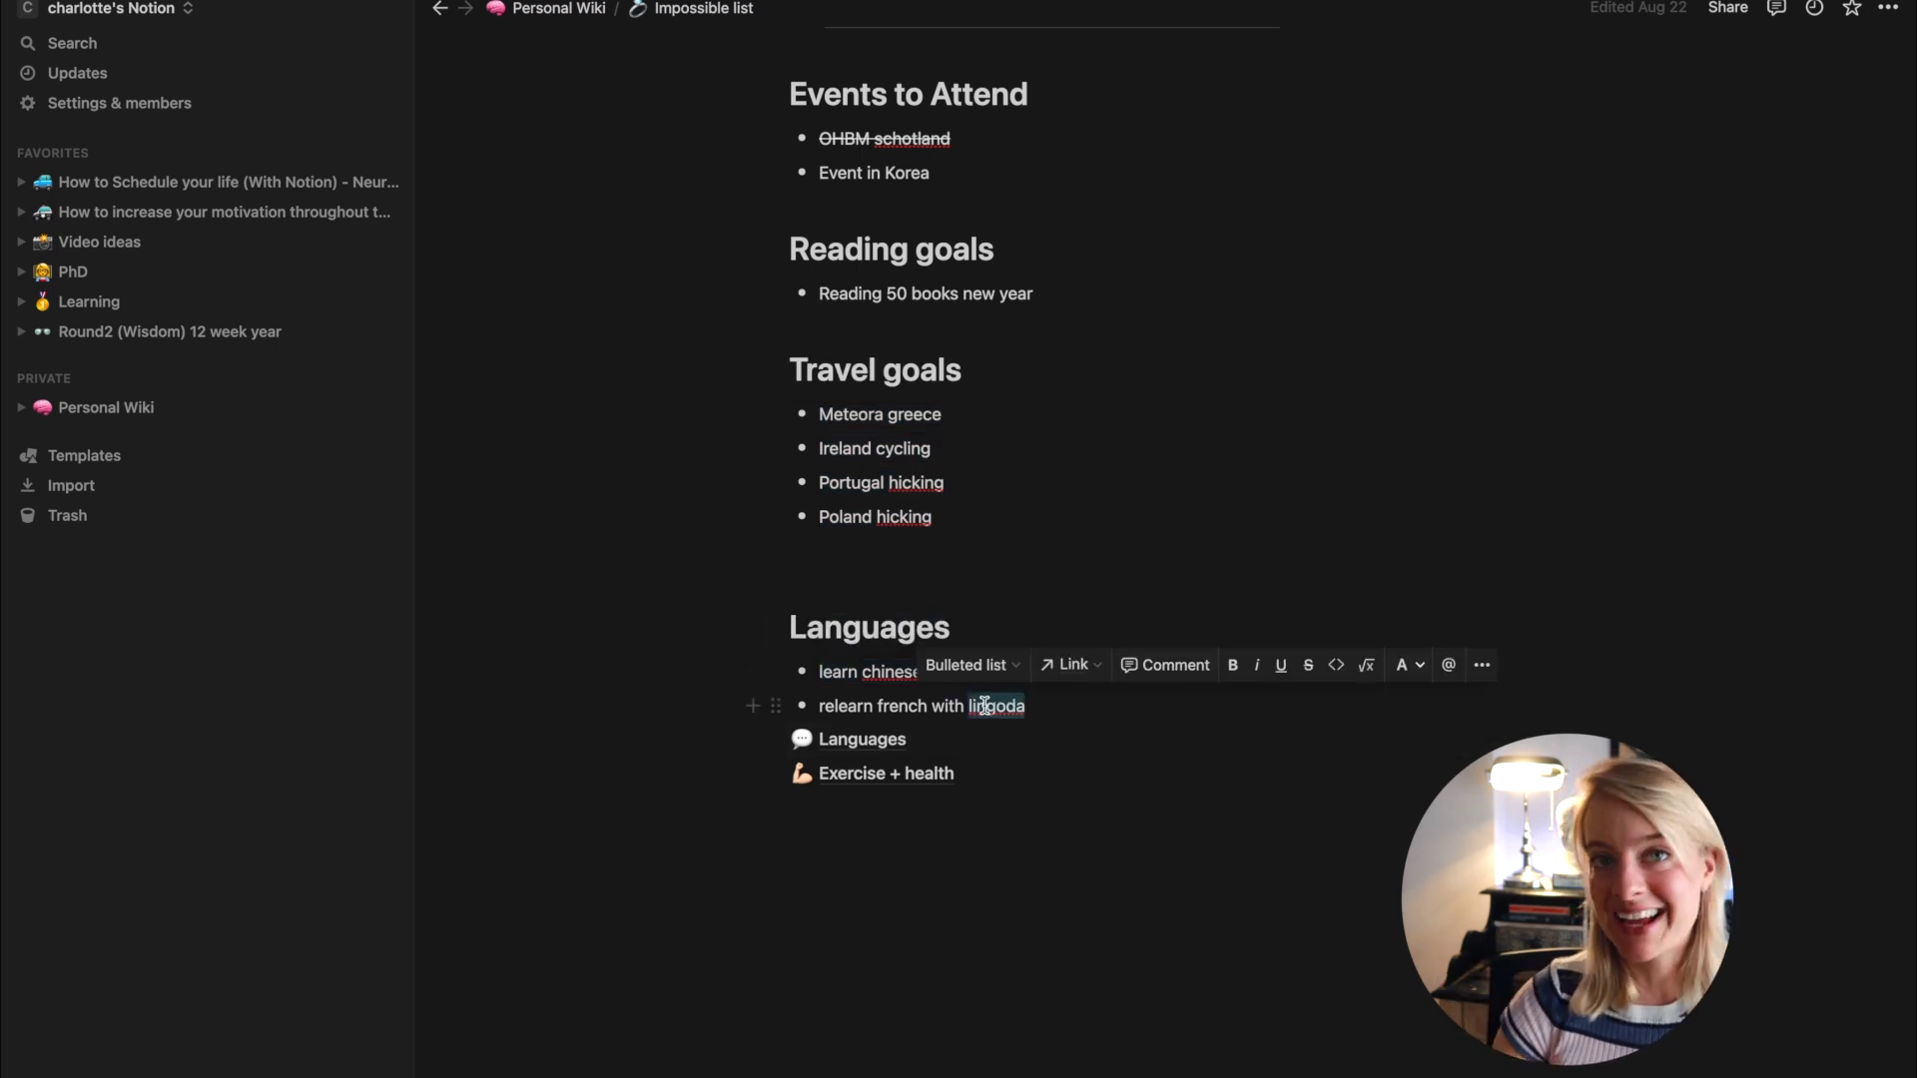
{"action": "left_click", "coordinate": [1076, 1041]}
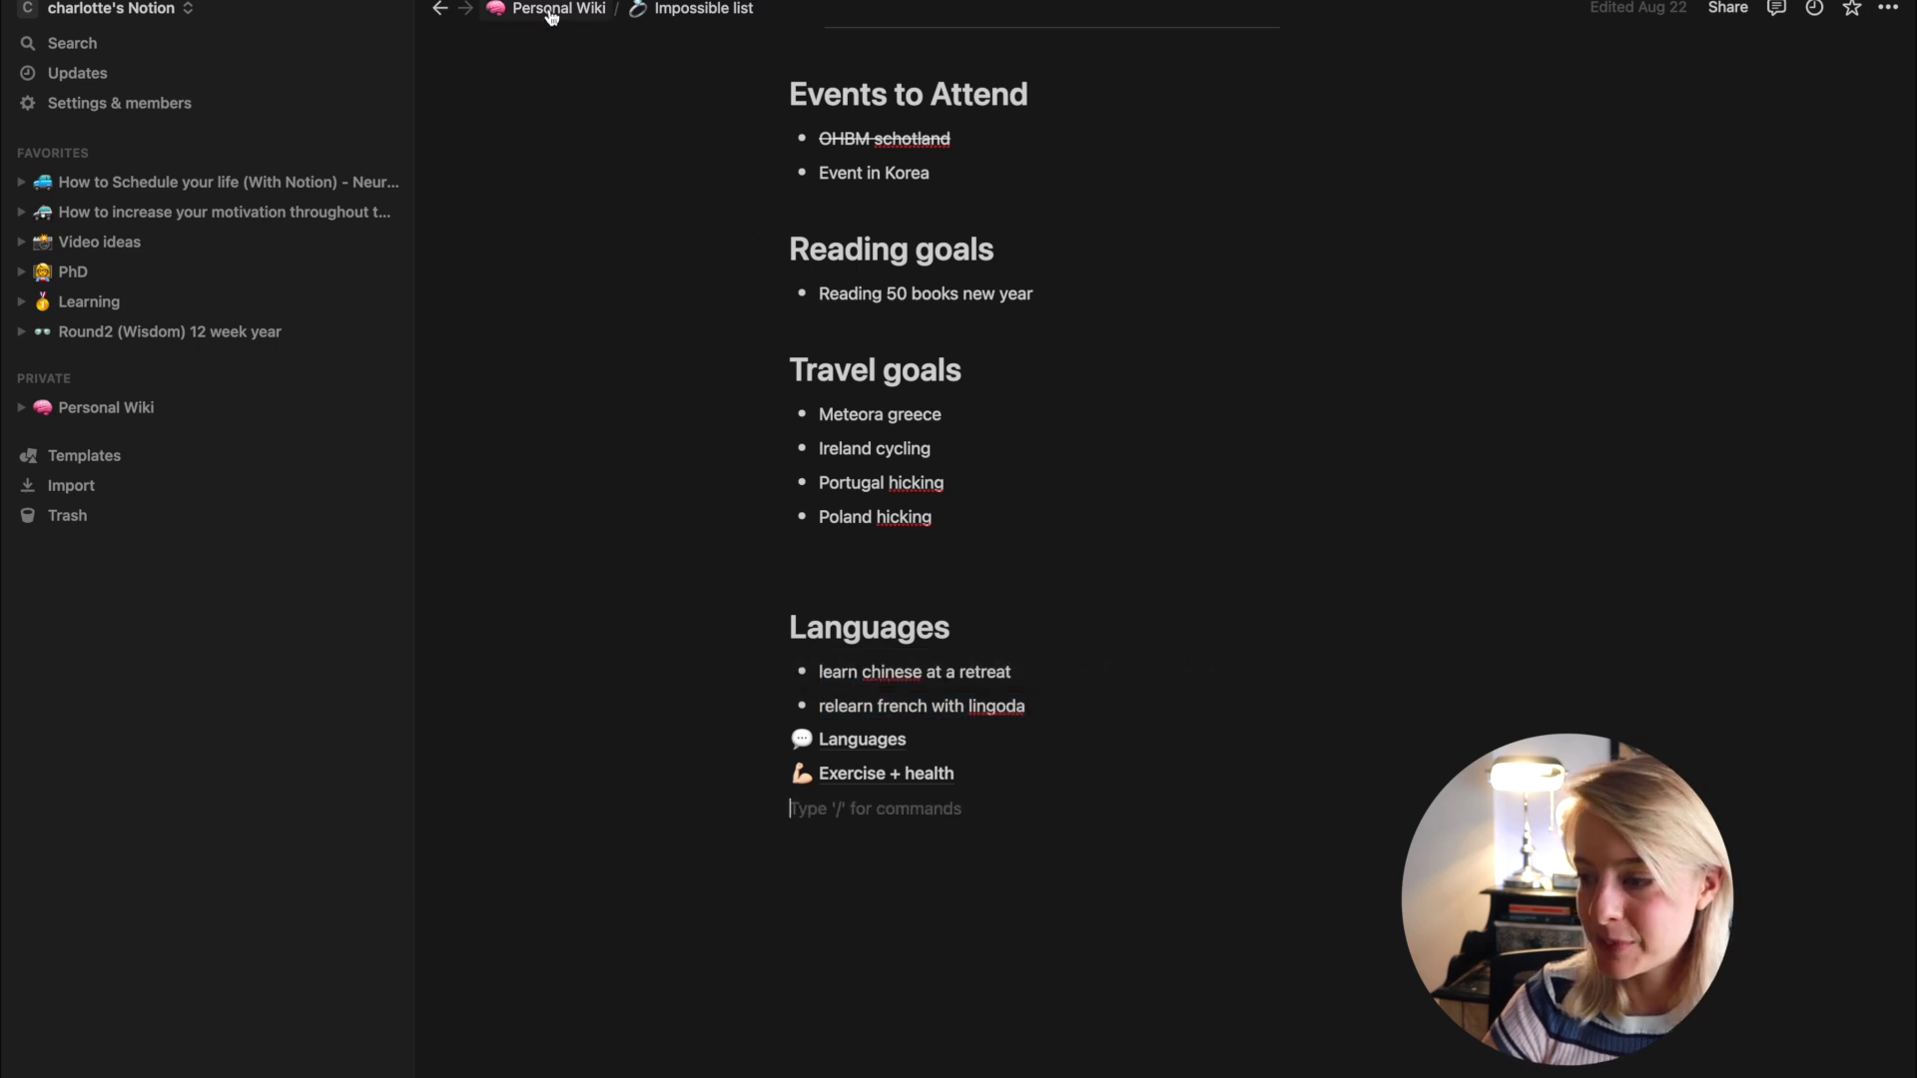
{"action": "left_click", "coordinate": [910, 138]}
{"action": "triple_click", "coordinate": [910, 138]}
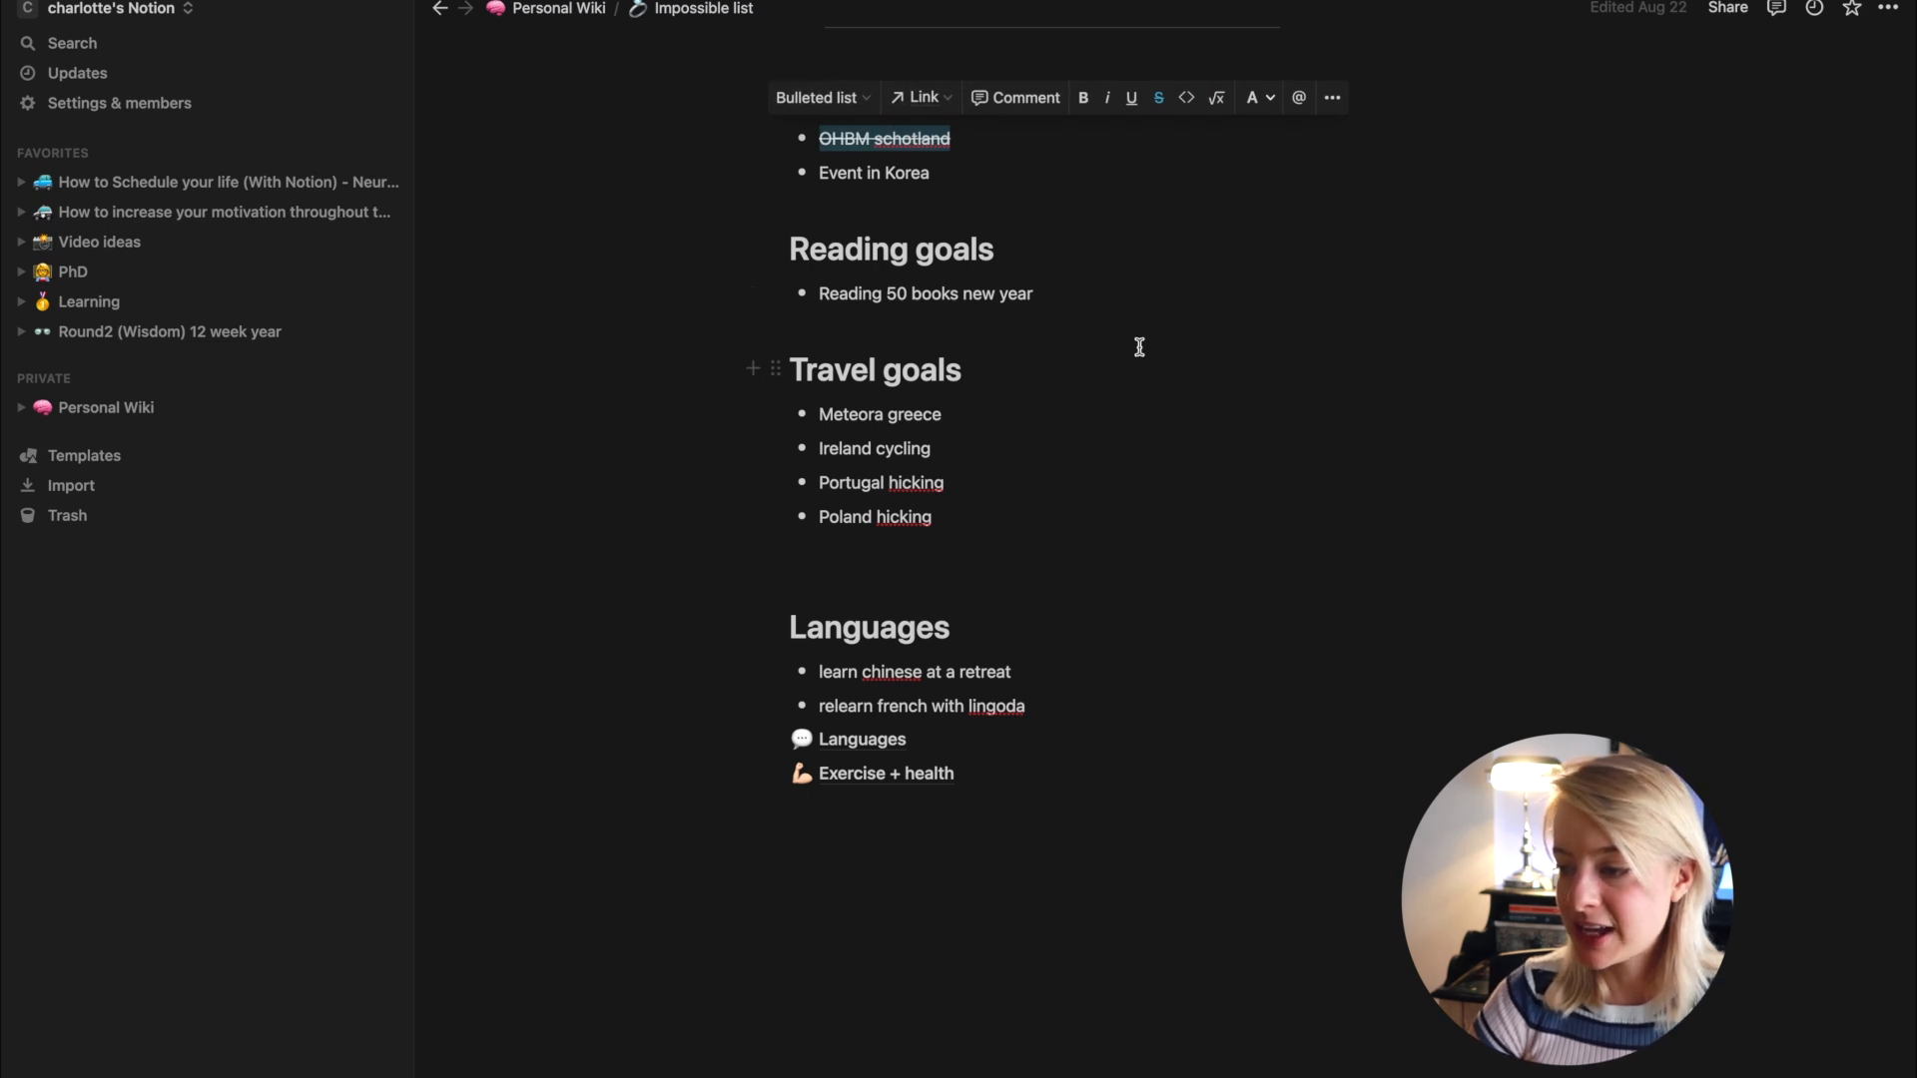
{"action": "triple_click", "coordinate": [874, 165]}
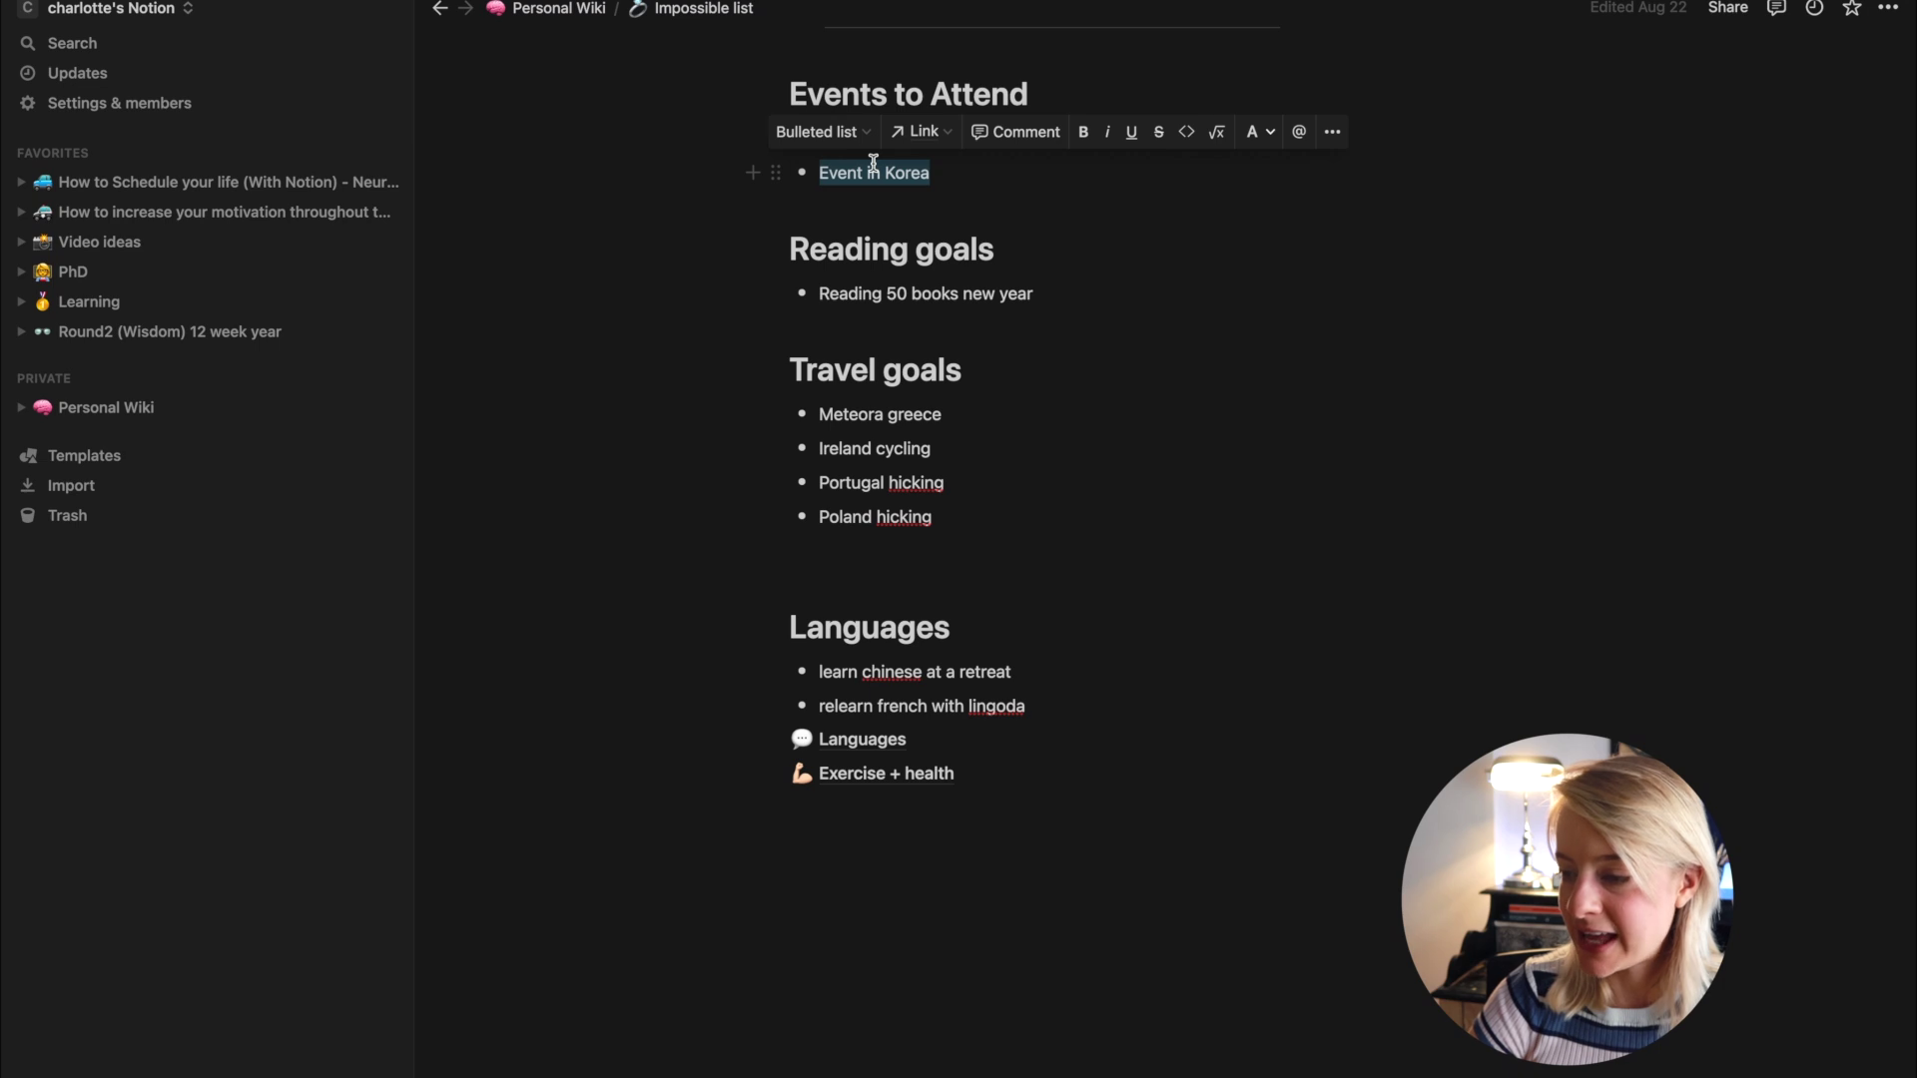
{"action": "left_click", "coordinate": [544, 9]}
{"action": "scroll", "coordinate": [773, 708], "scroll_direction": "down", "scroll_amount": 5}
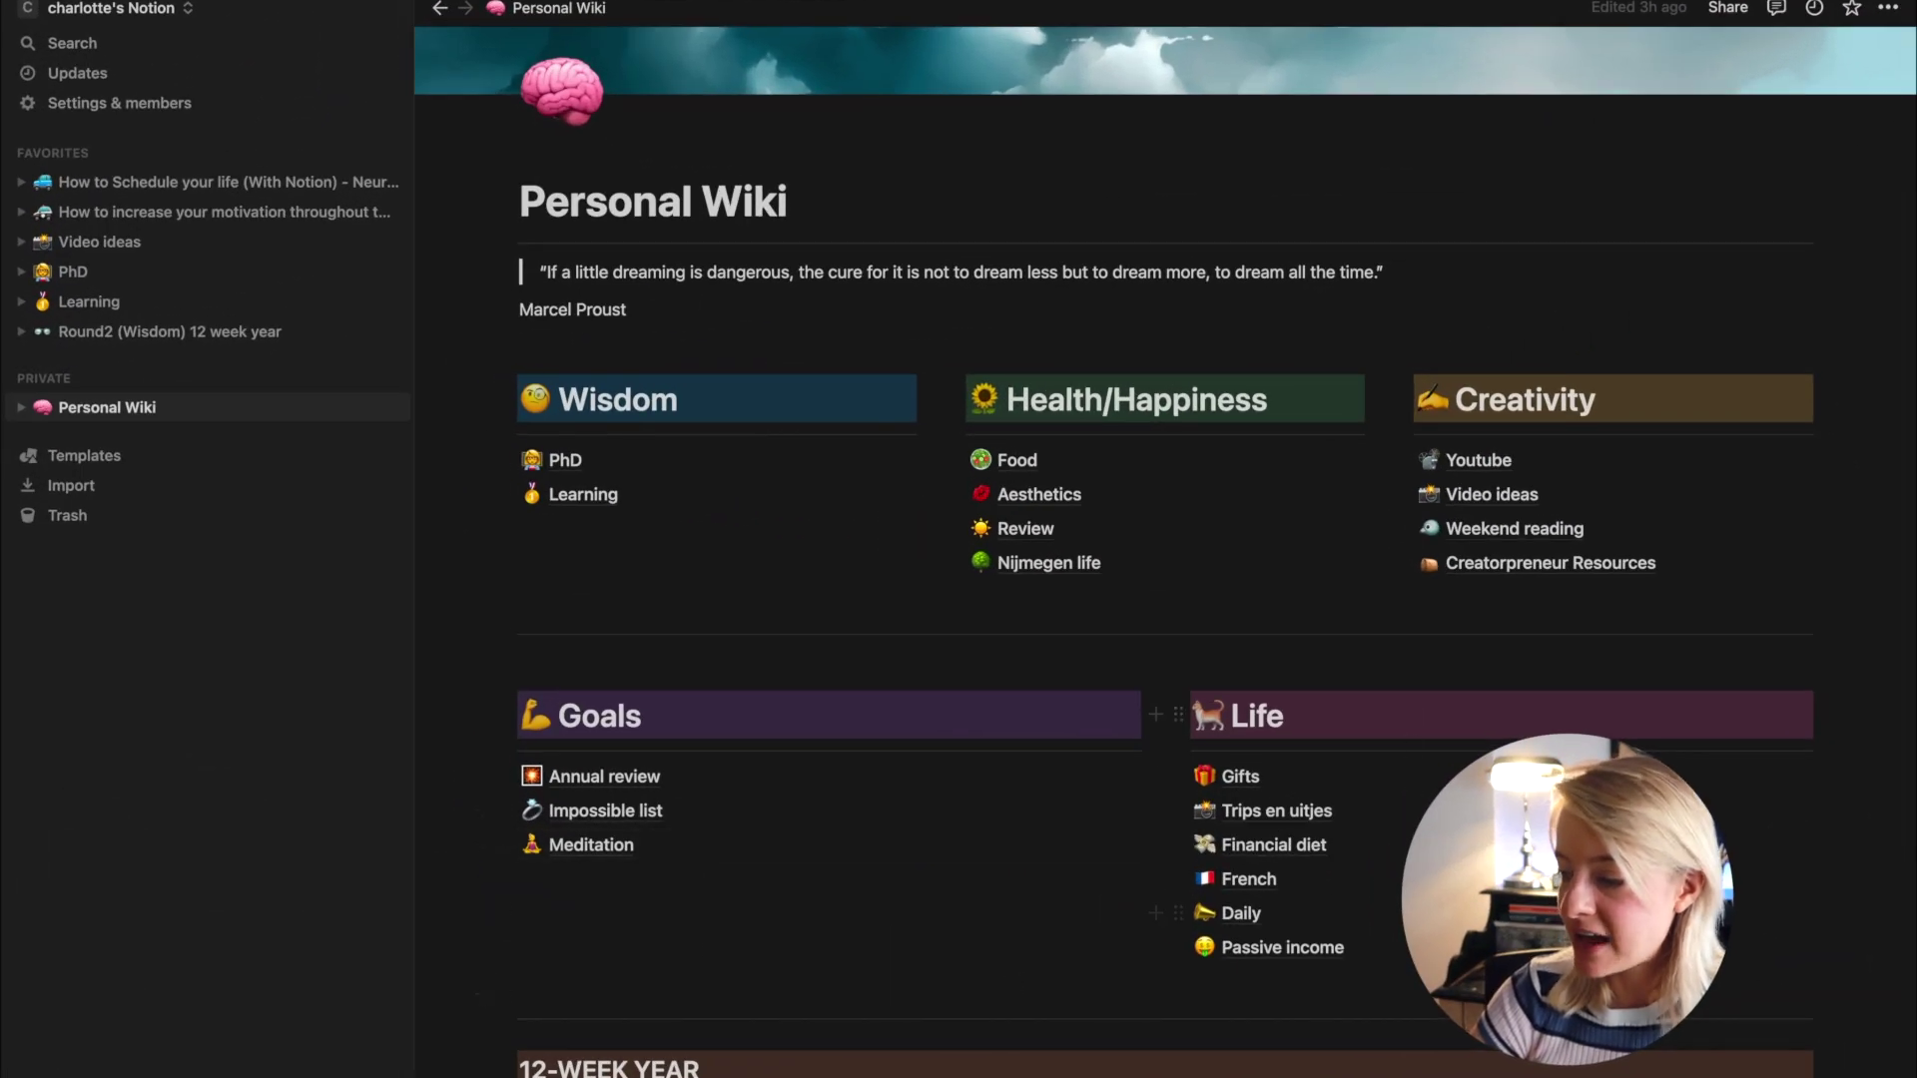
{"action": "scroll", "coordinate": [1394, 892], "scroll_direction": "down", "scroll_amount": 1}
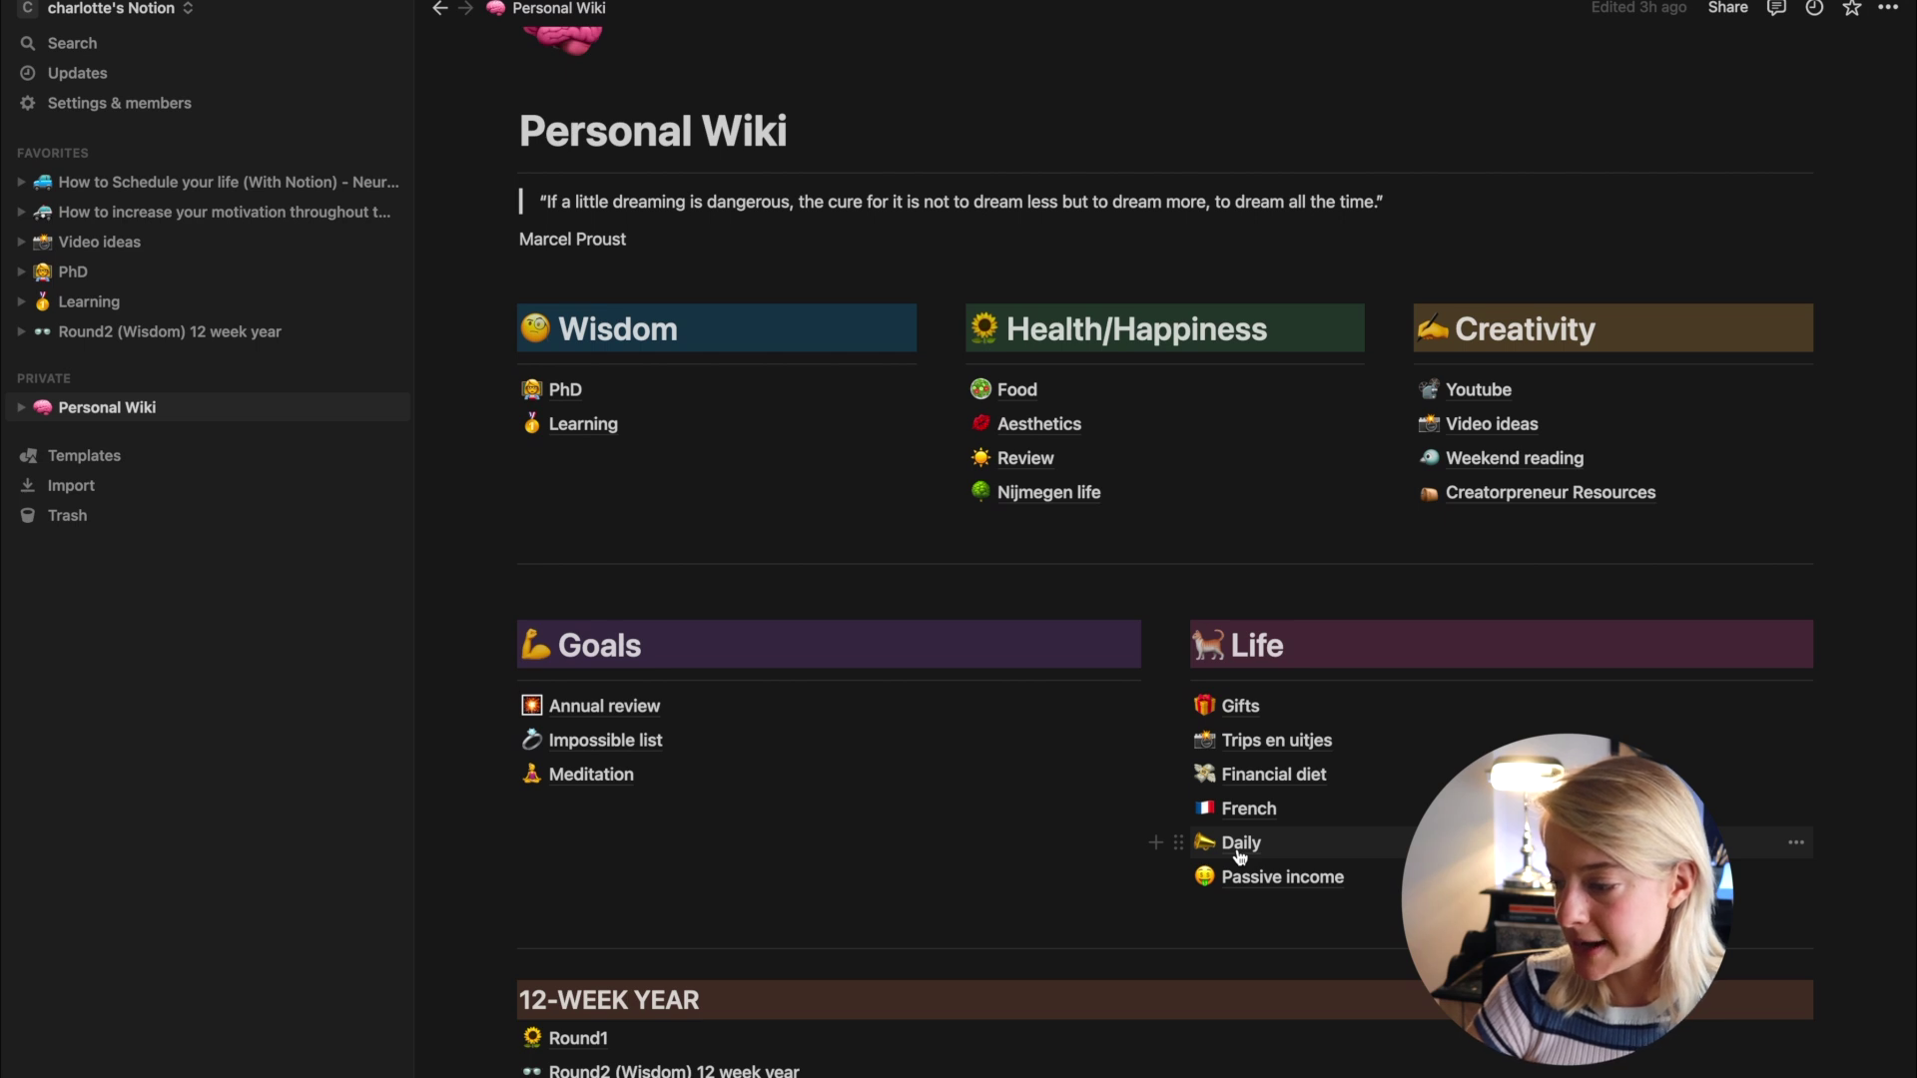
{"action": "scroll", "coordinate": [1240, 857], "scroll_direction": "down", "scroll_amount": 1}
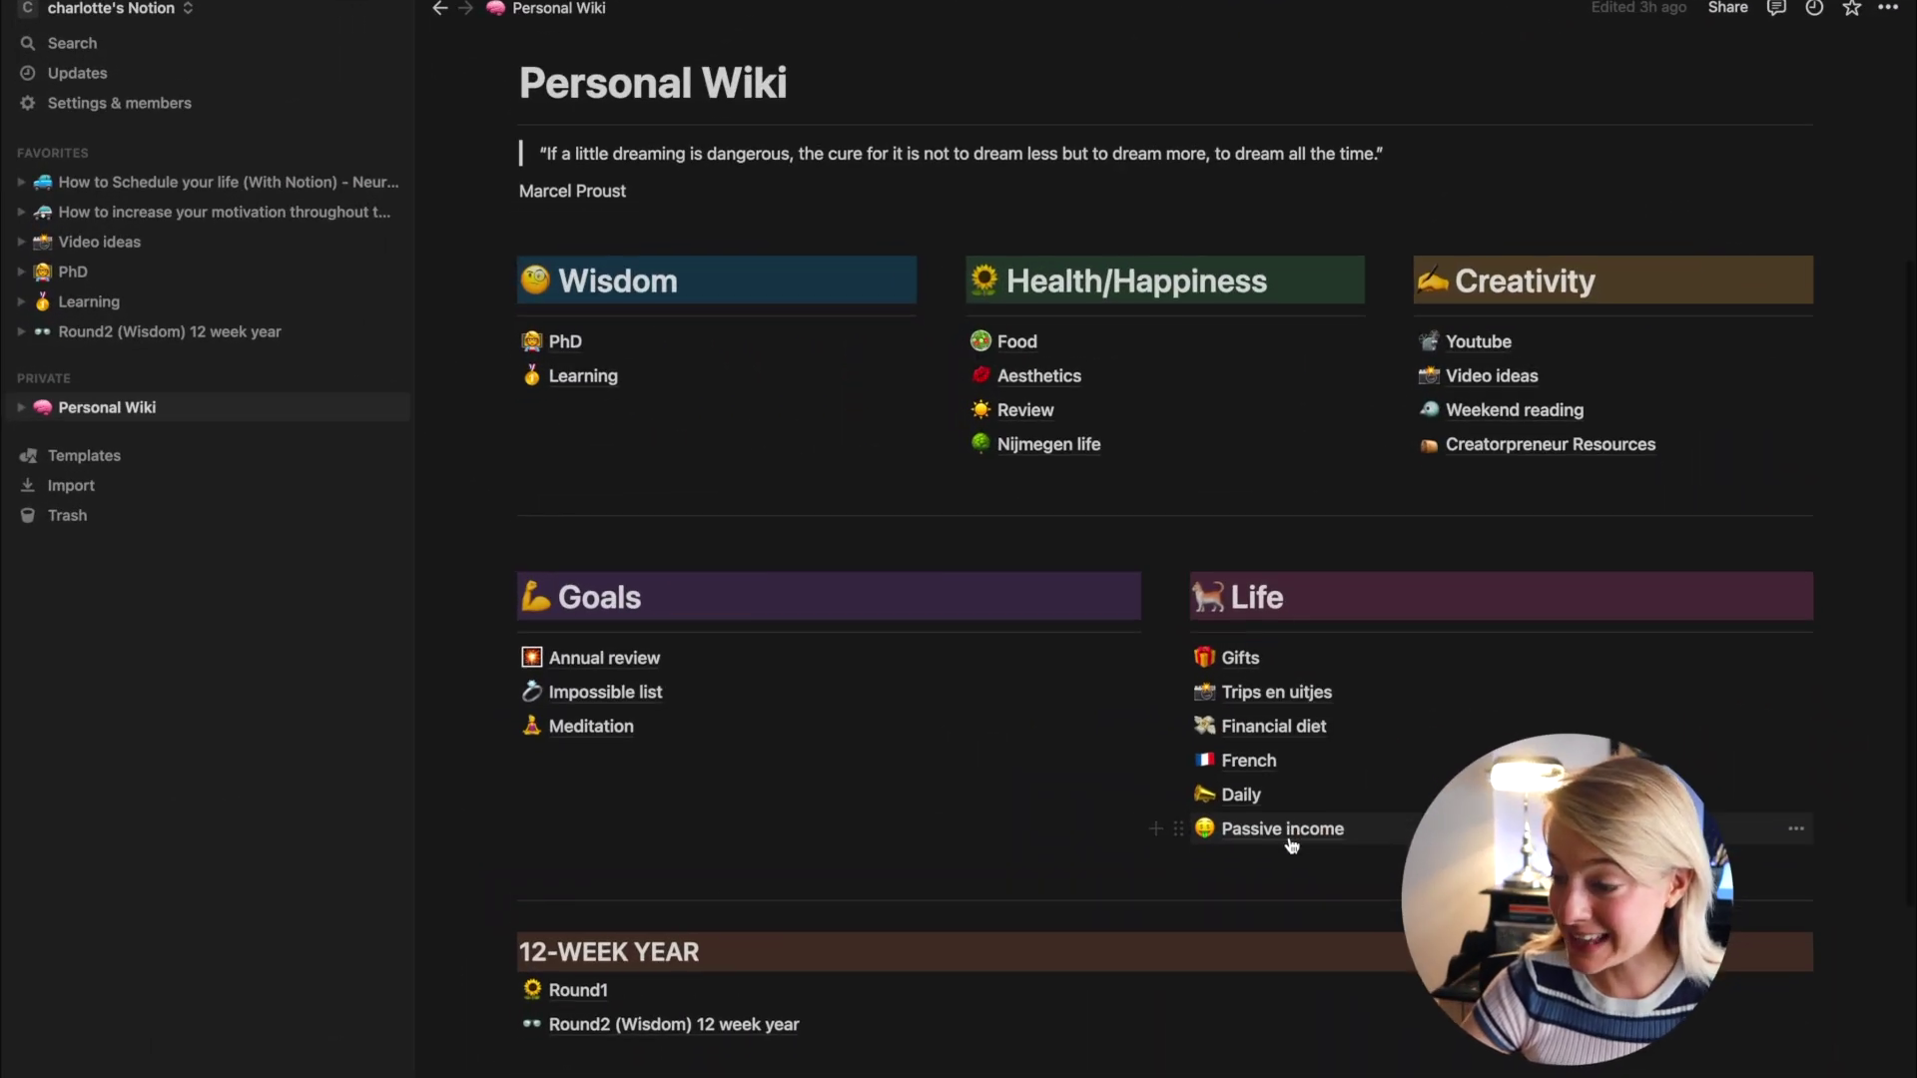
Scroll to the 12-WEEK YEAR heading, highlight it, and open the Round2 (Wisdom) 12 week year page
{"action": "scroll", "coordinate": [1290, 845], "scroll_direction": "down", "scroll_amount": 3}
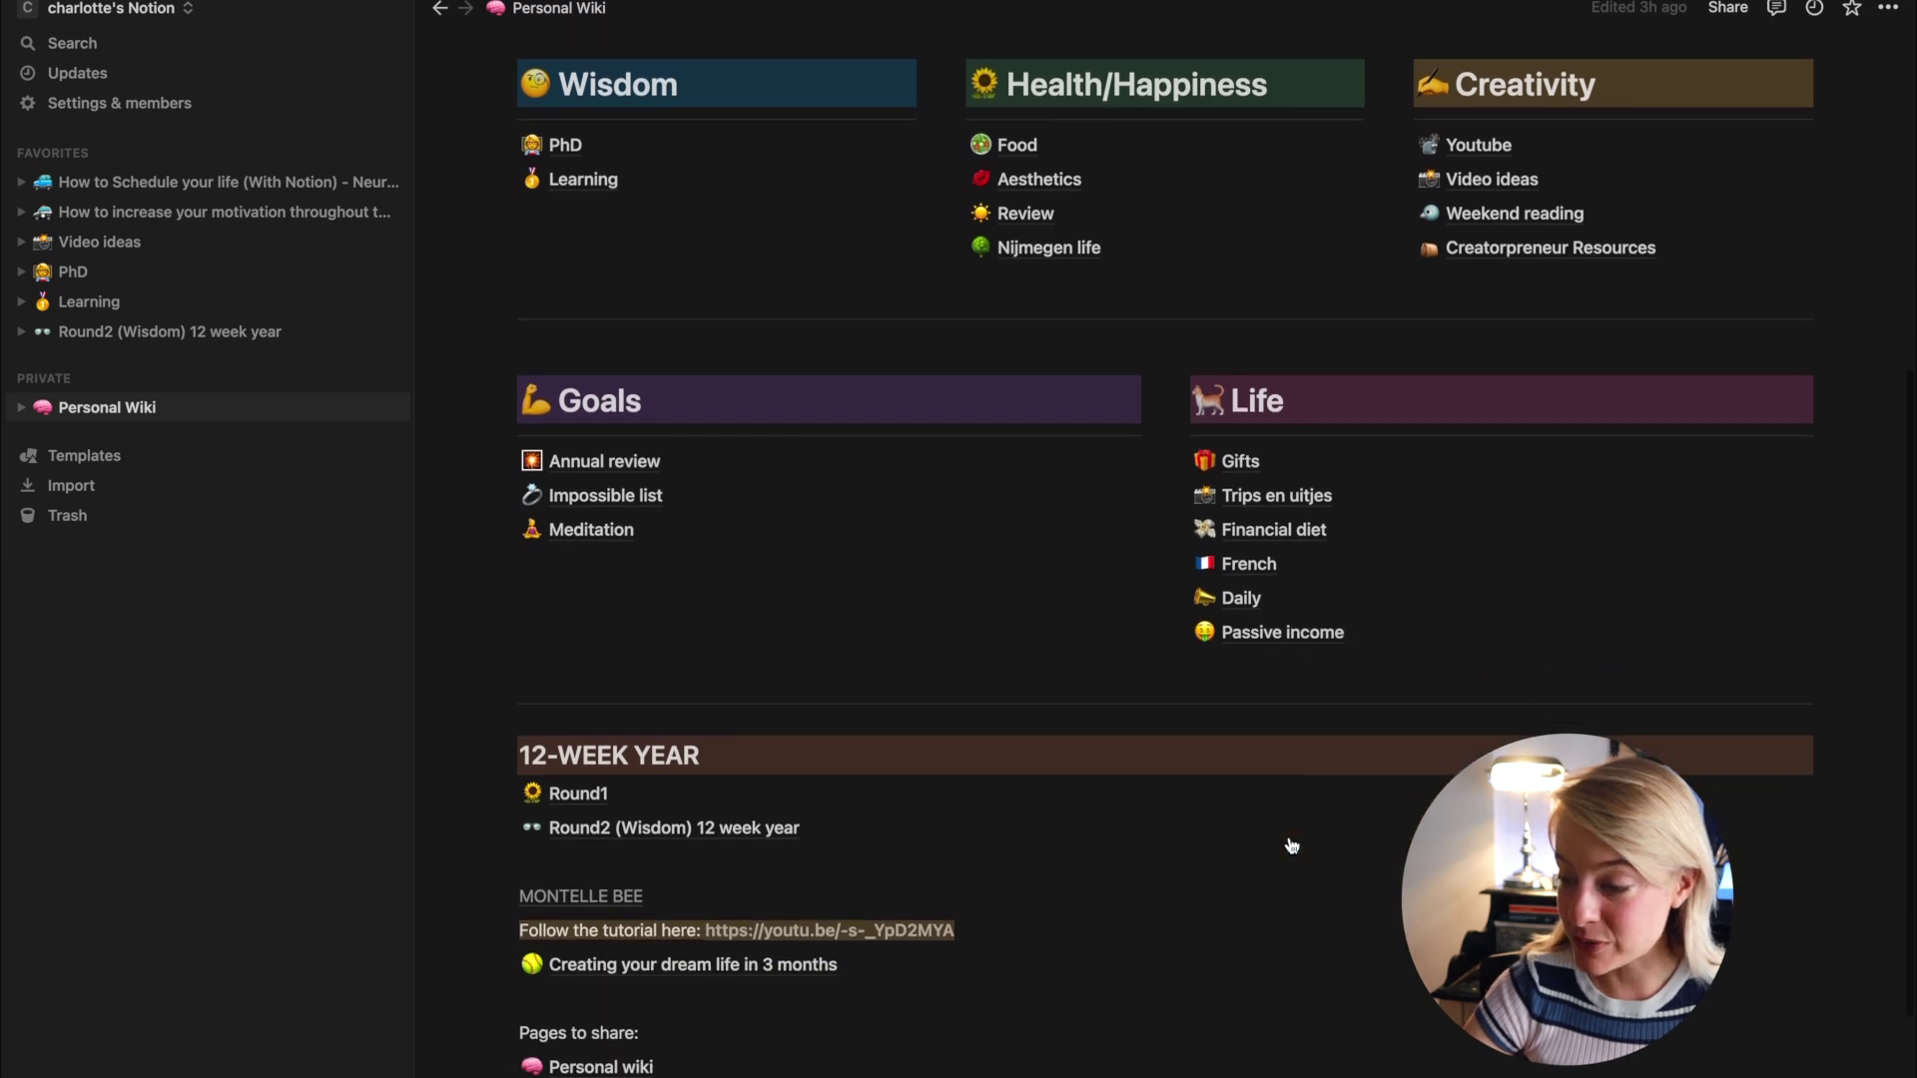
{"action": "left_click_drag", "start_coordinate": [612, 630], "coordinate": [685, 631]}
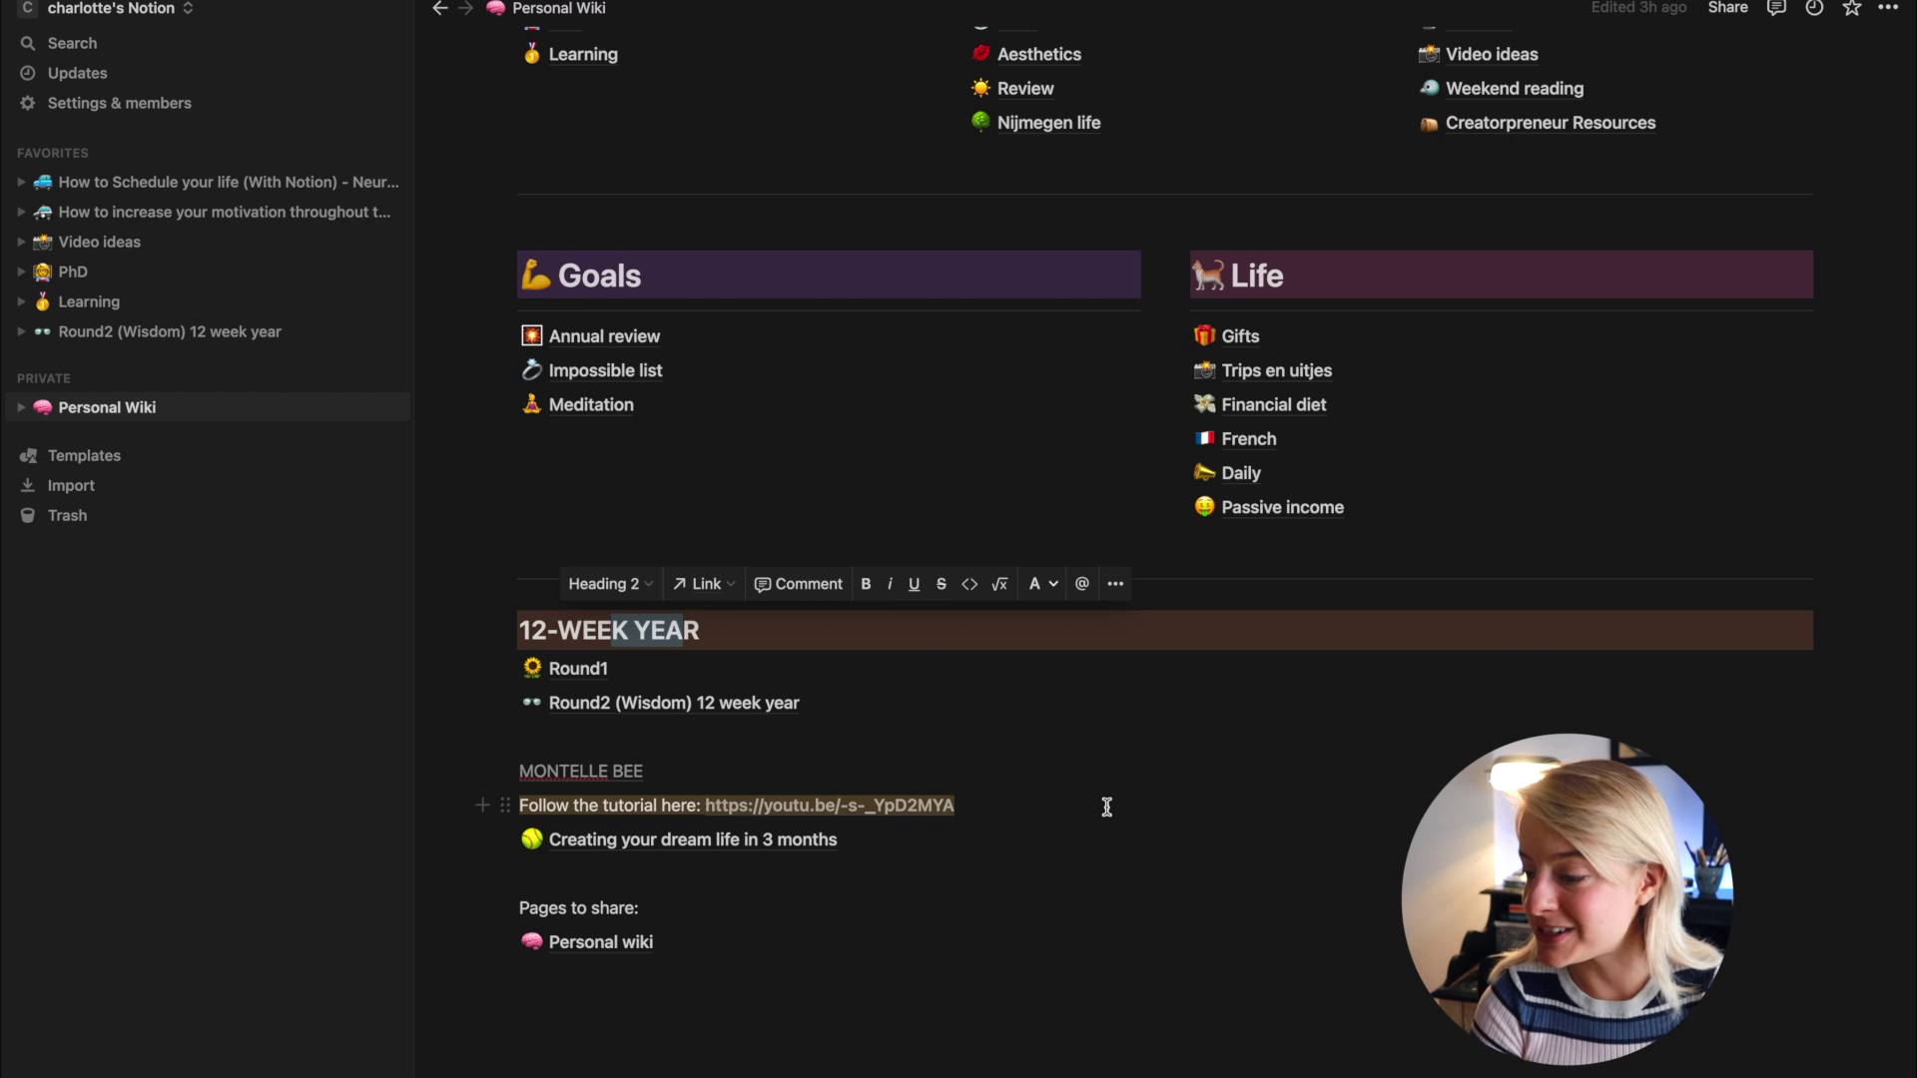
{"action": "left_click", "coordinate": [732, 703]}
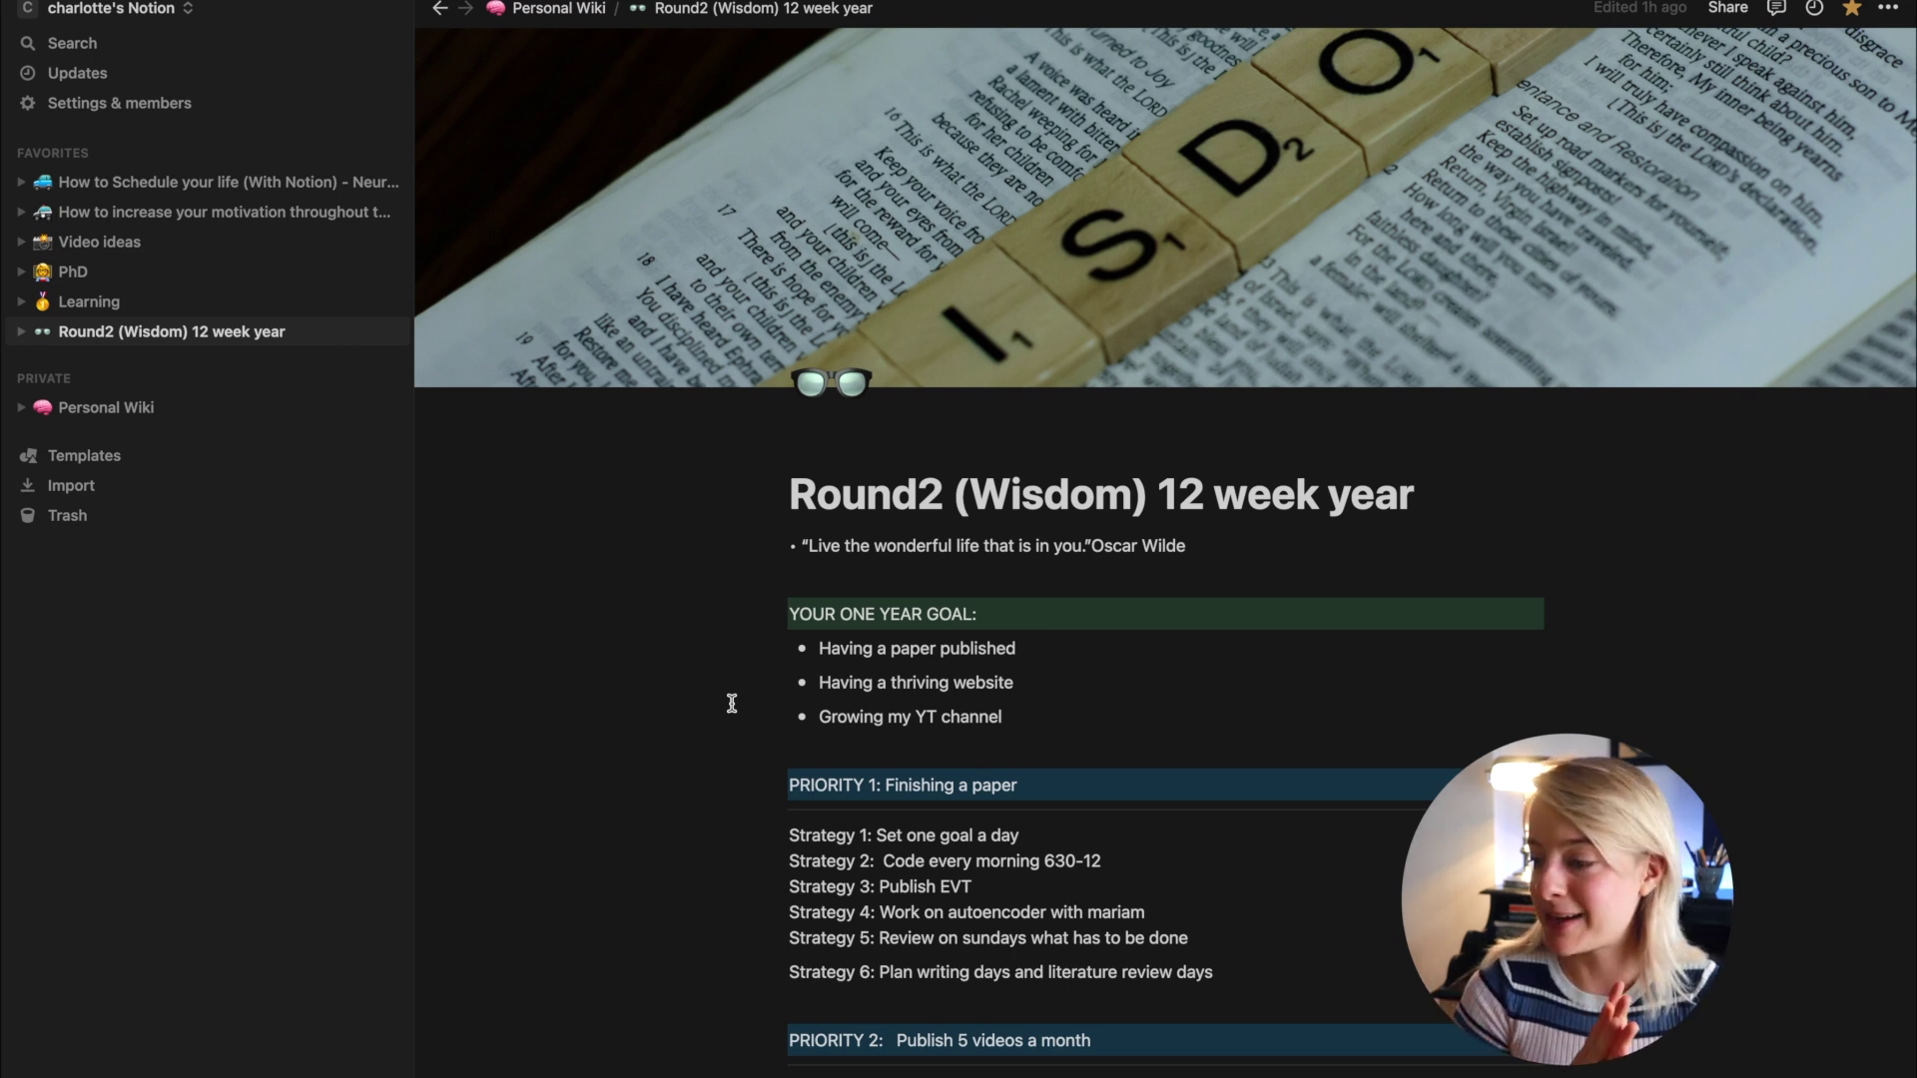
{"action": "scroll", "coordinate": [732, 703], "scroll_direction": "down", "scroll_amount": 1}
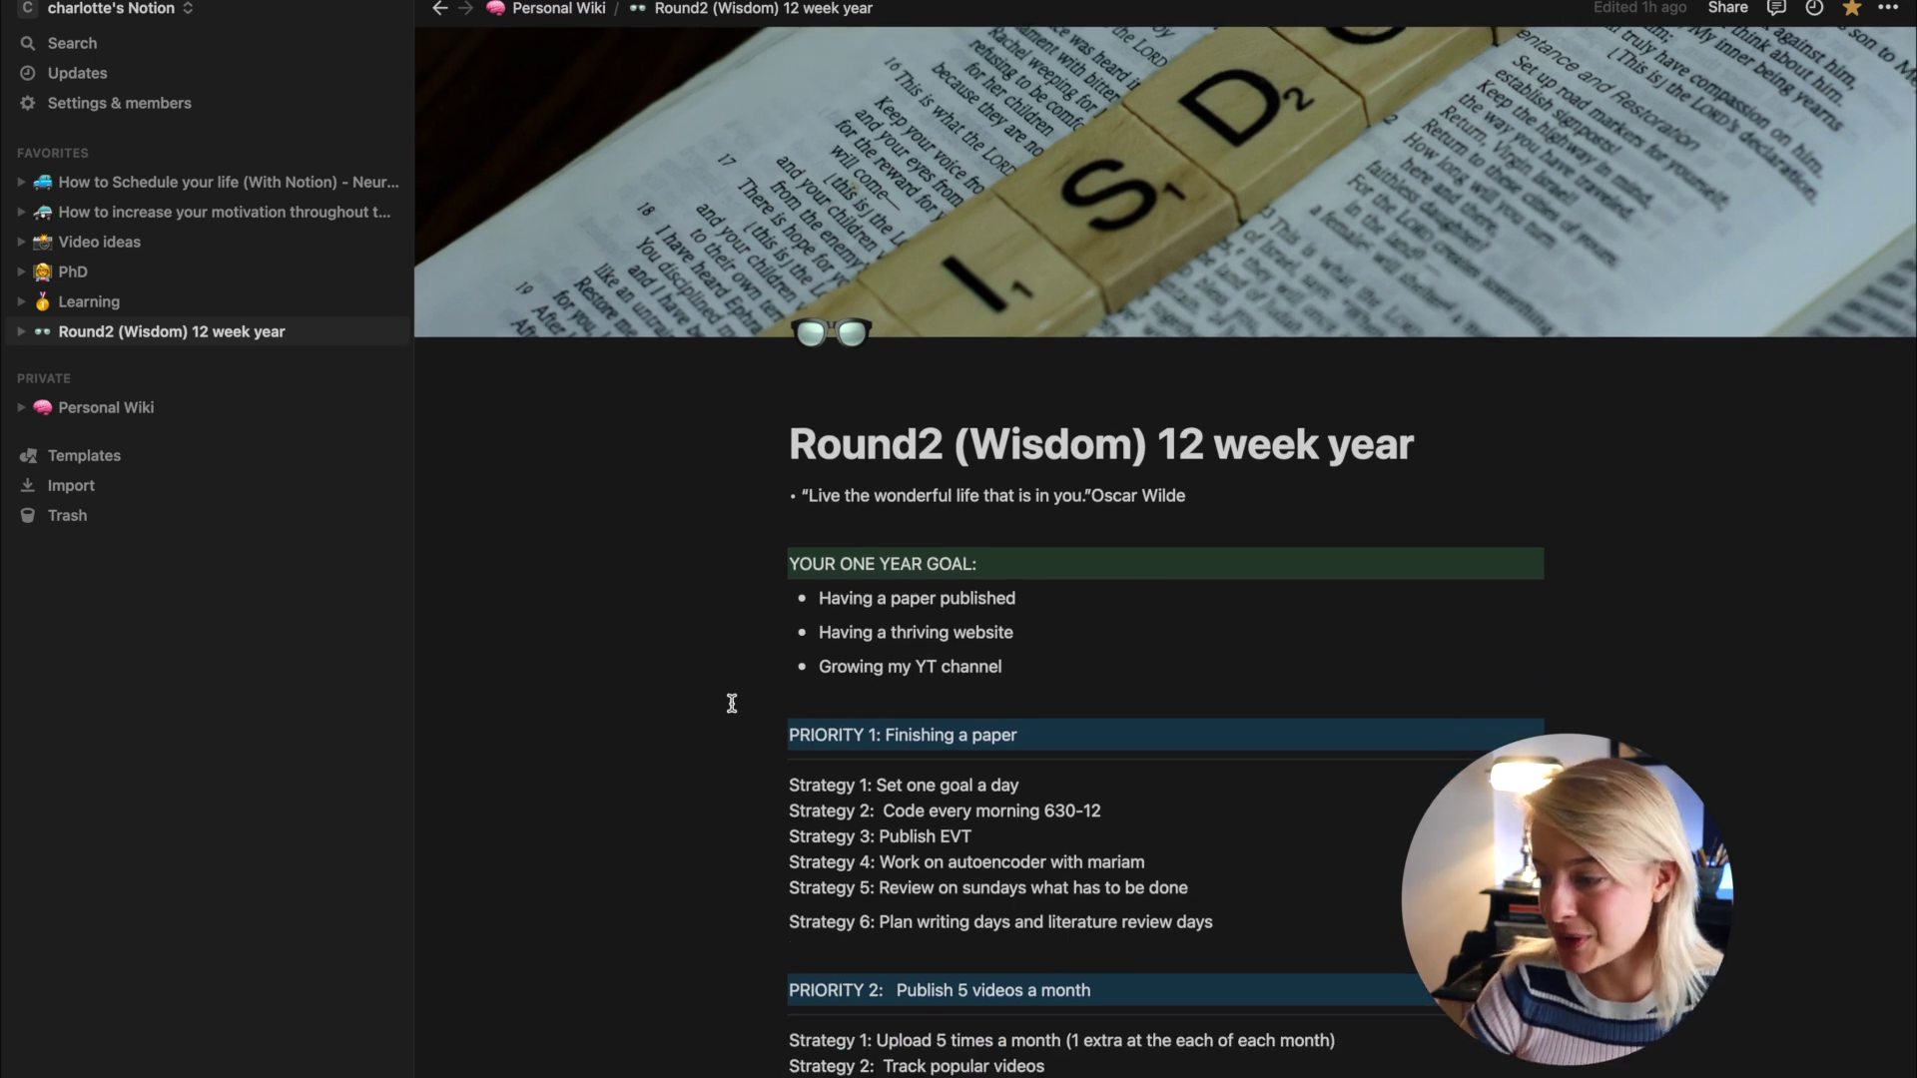
{"action": "left_click", "coordinate": [1022, 440]}
{"action": "triple_click", "coordinate": [1024, 439]}
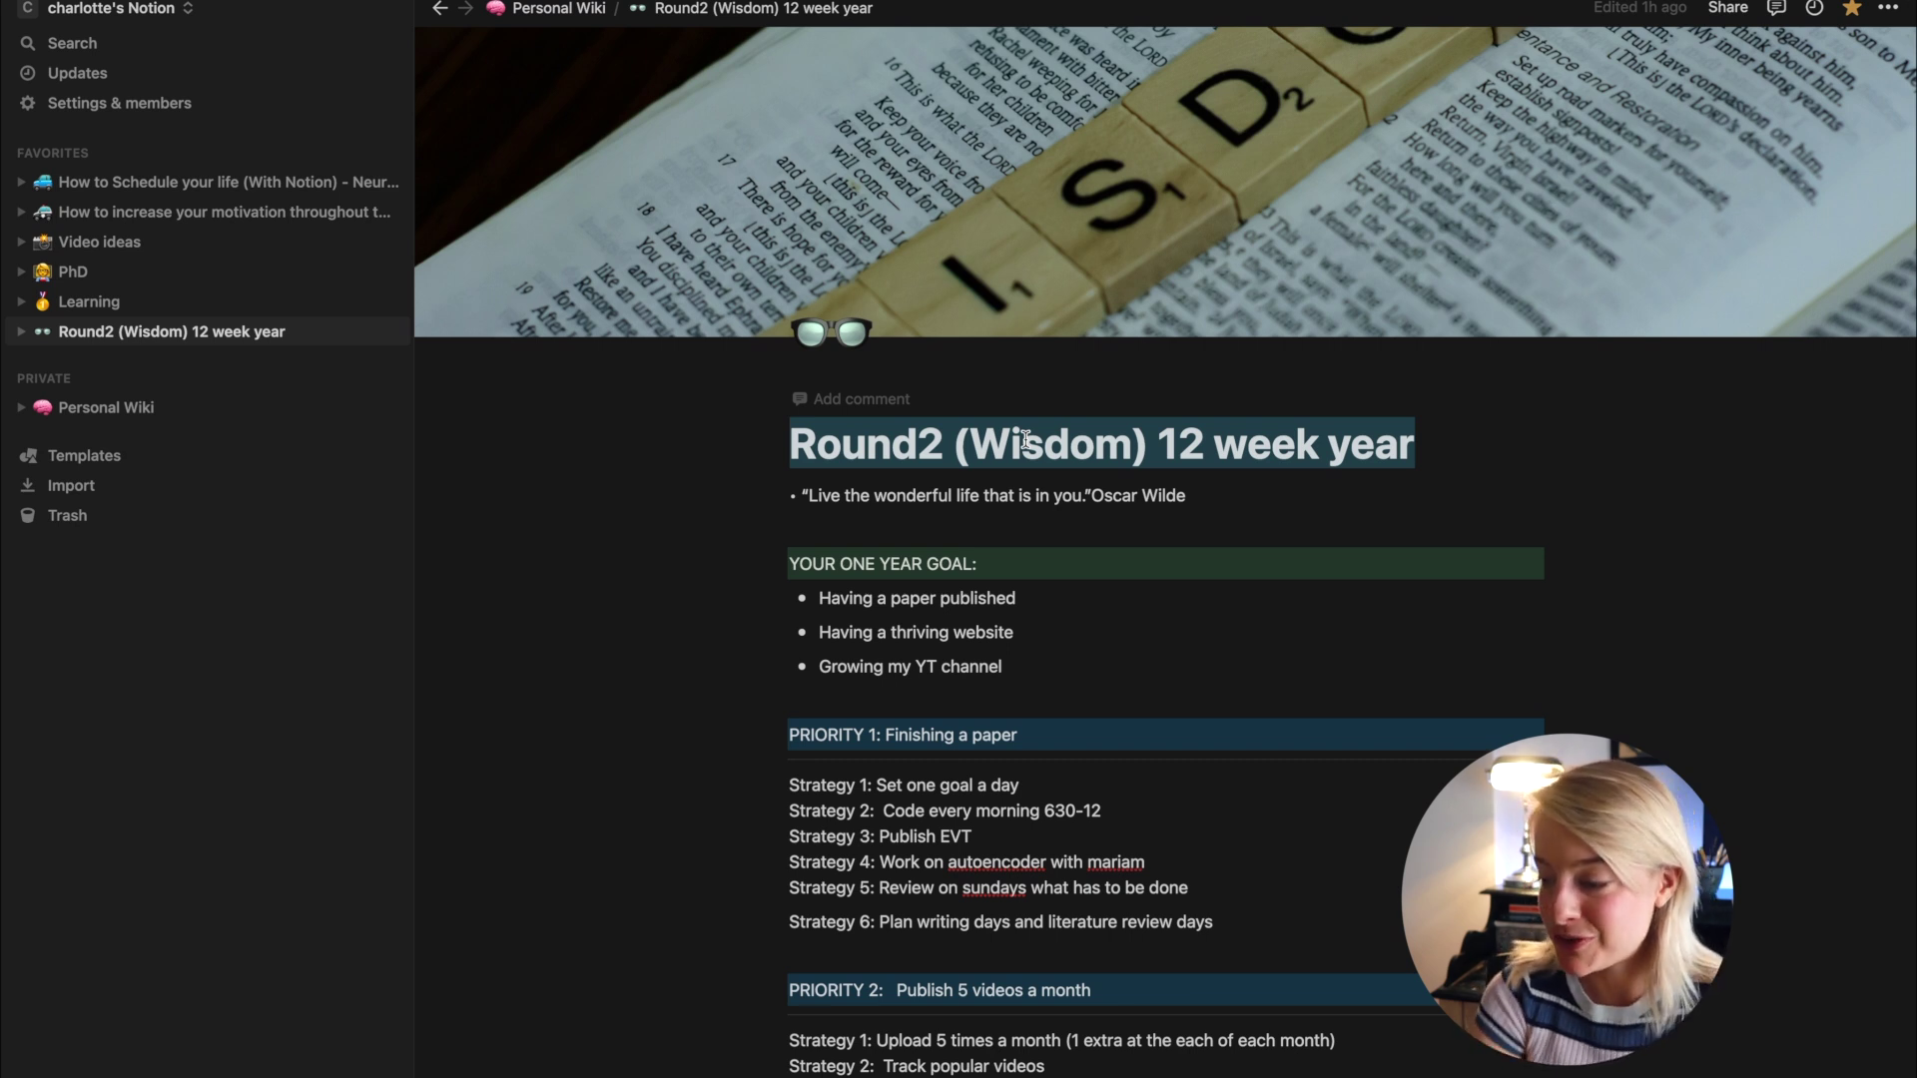
{"action": "triple_click", "coordinate": [962, 497]}
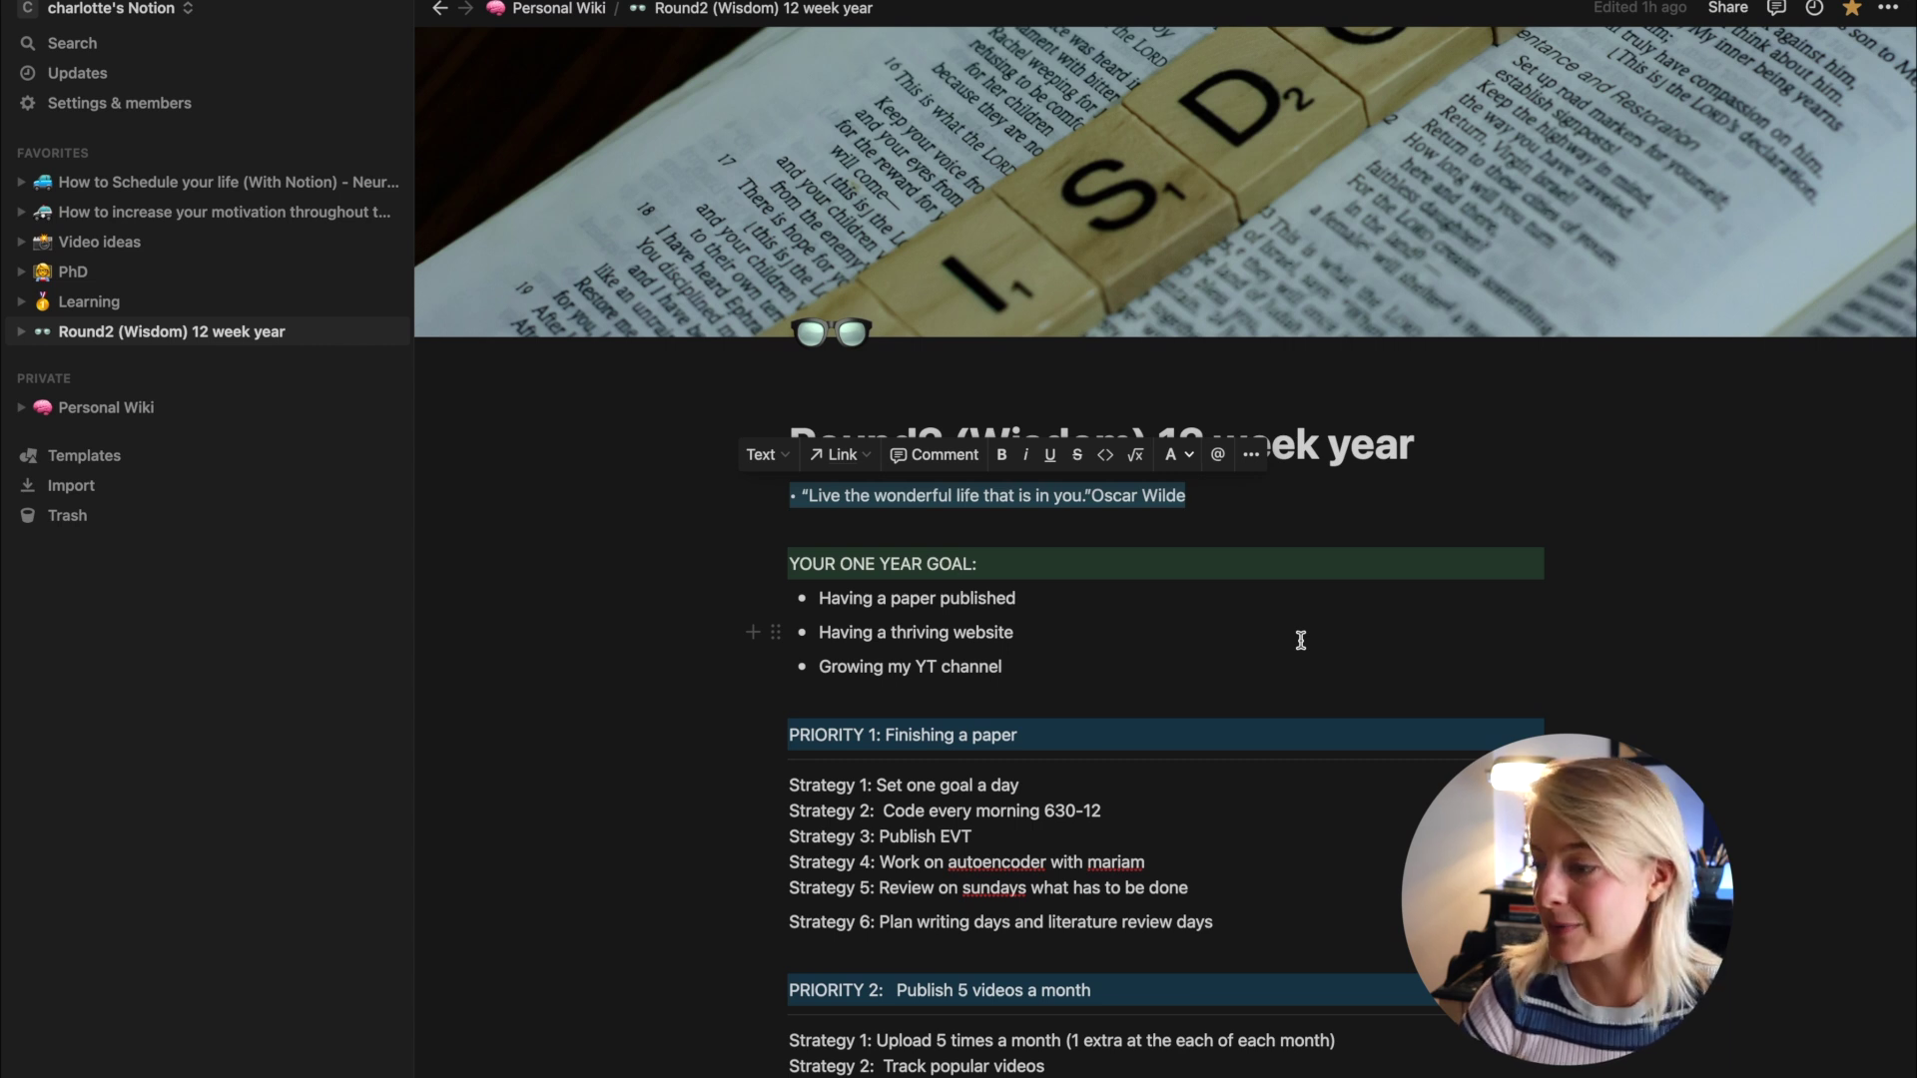
{"action": "left_click", "coordinate": [1219, 522]}
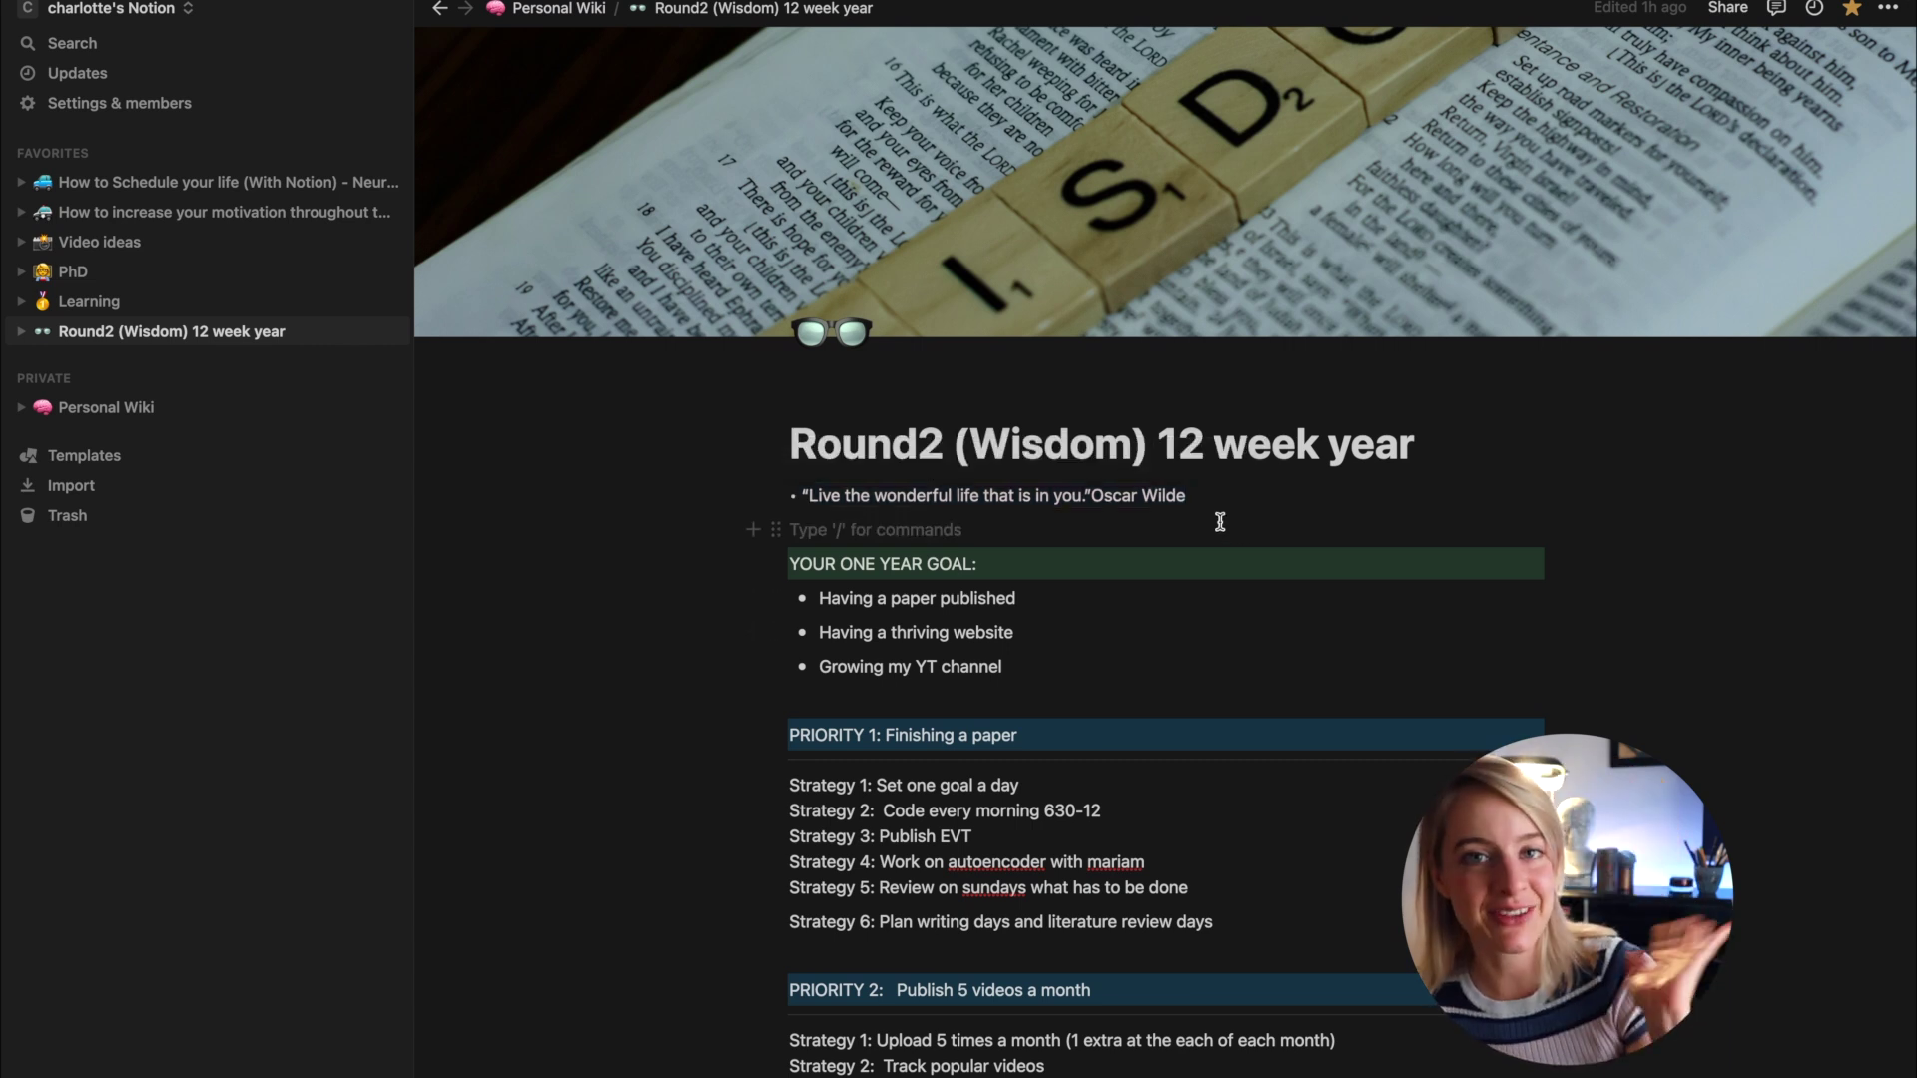
{"action": "scroll", "coordinate": [1220, 522], "scroll_direction": "down", "scroll_amount": 2}
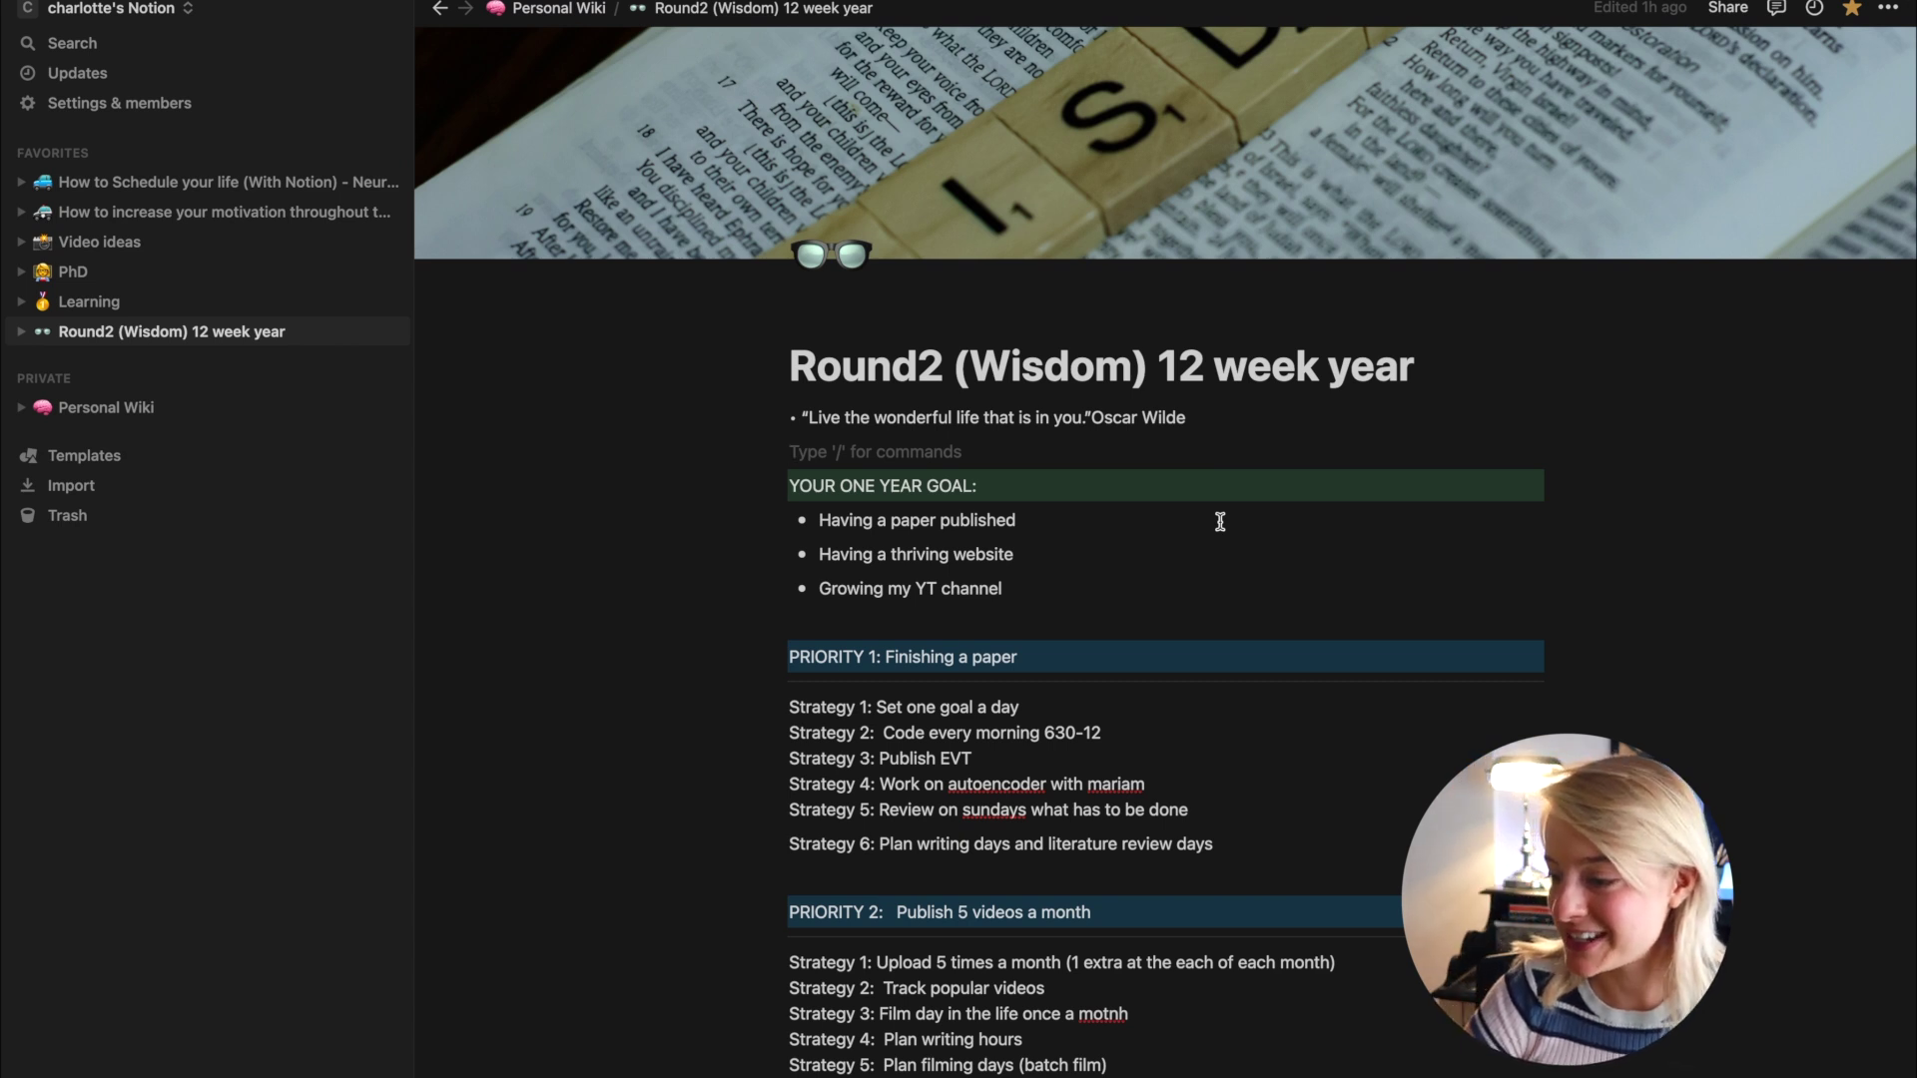
{"action": "scroll", "coordinate": [1049, 499], "scroll_direction": "down", "scroll_amount": 2}
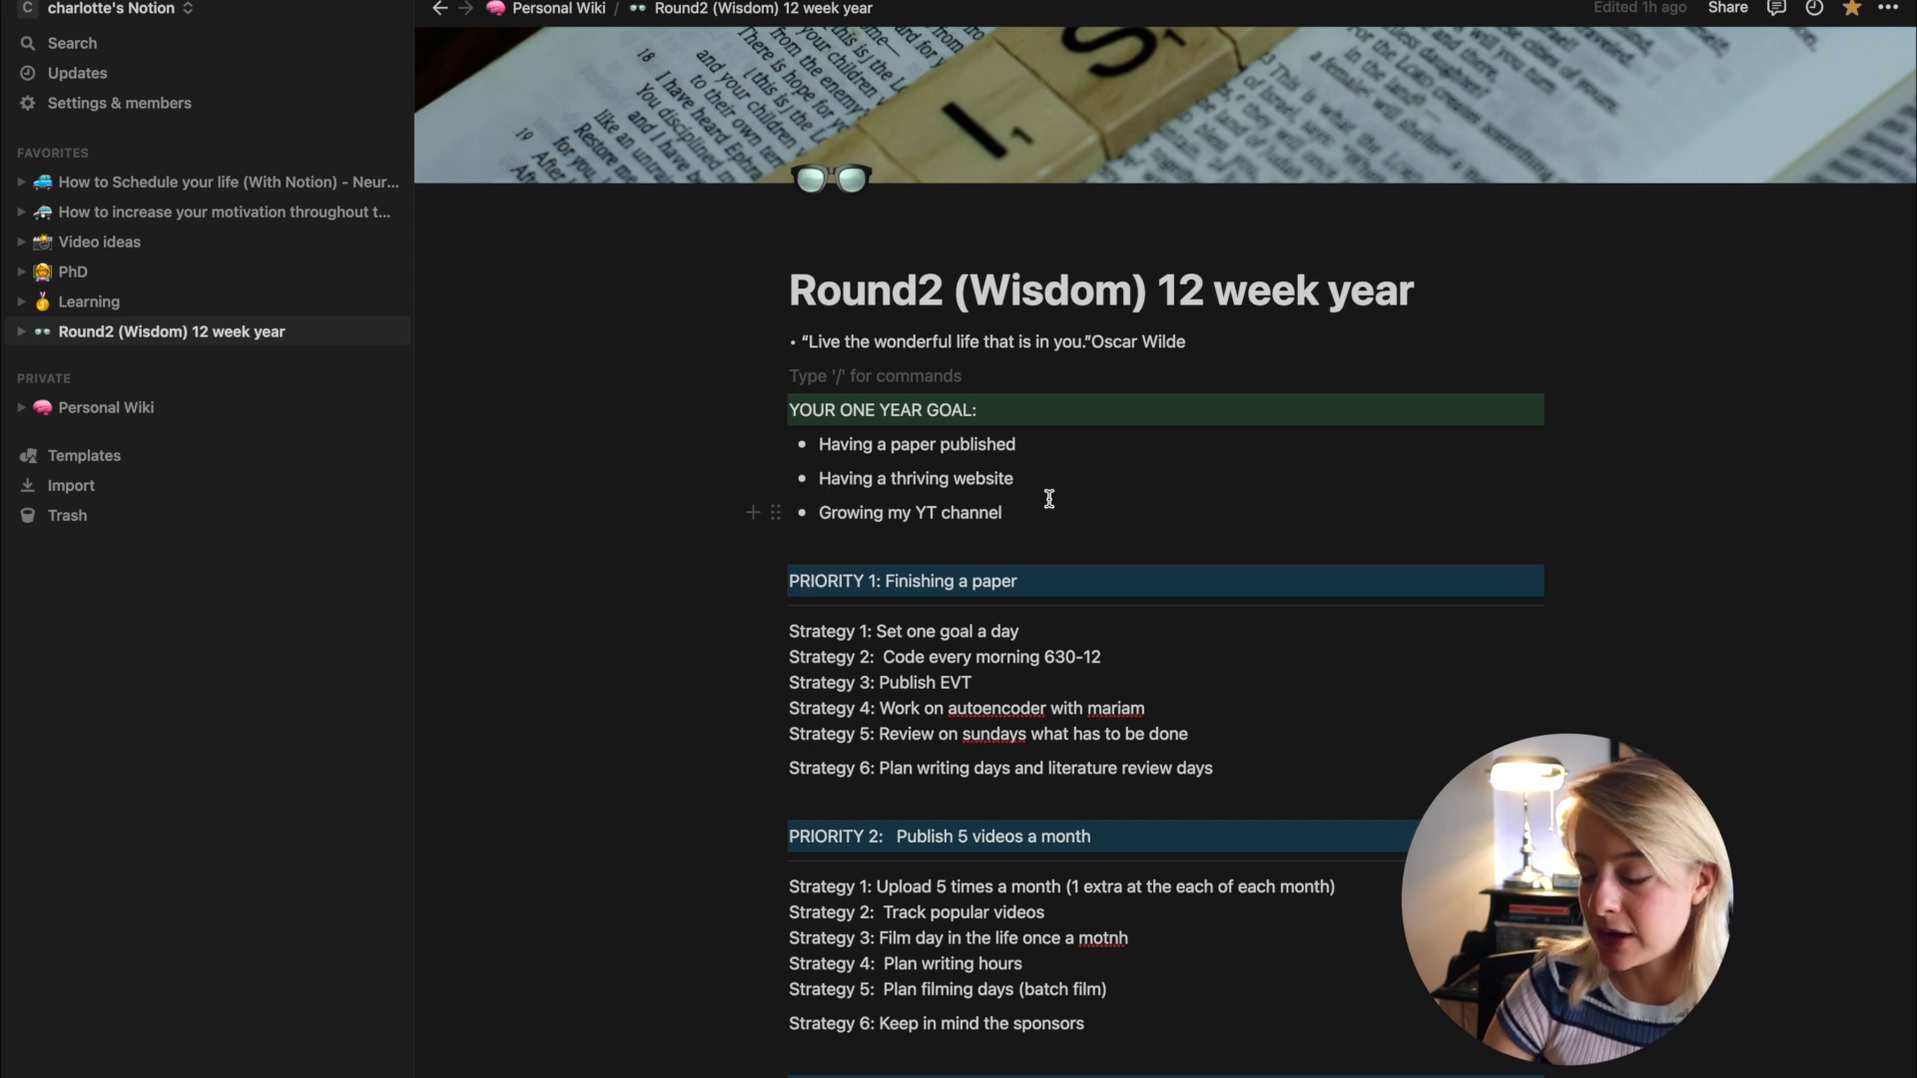
{"action": "triple_click", "coordinate": [946, 414]}
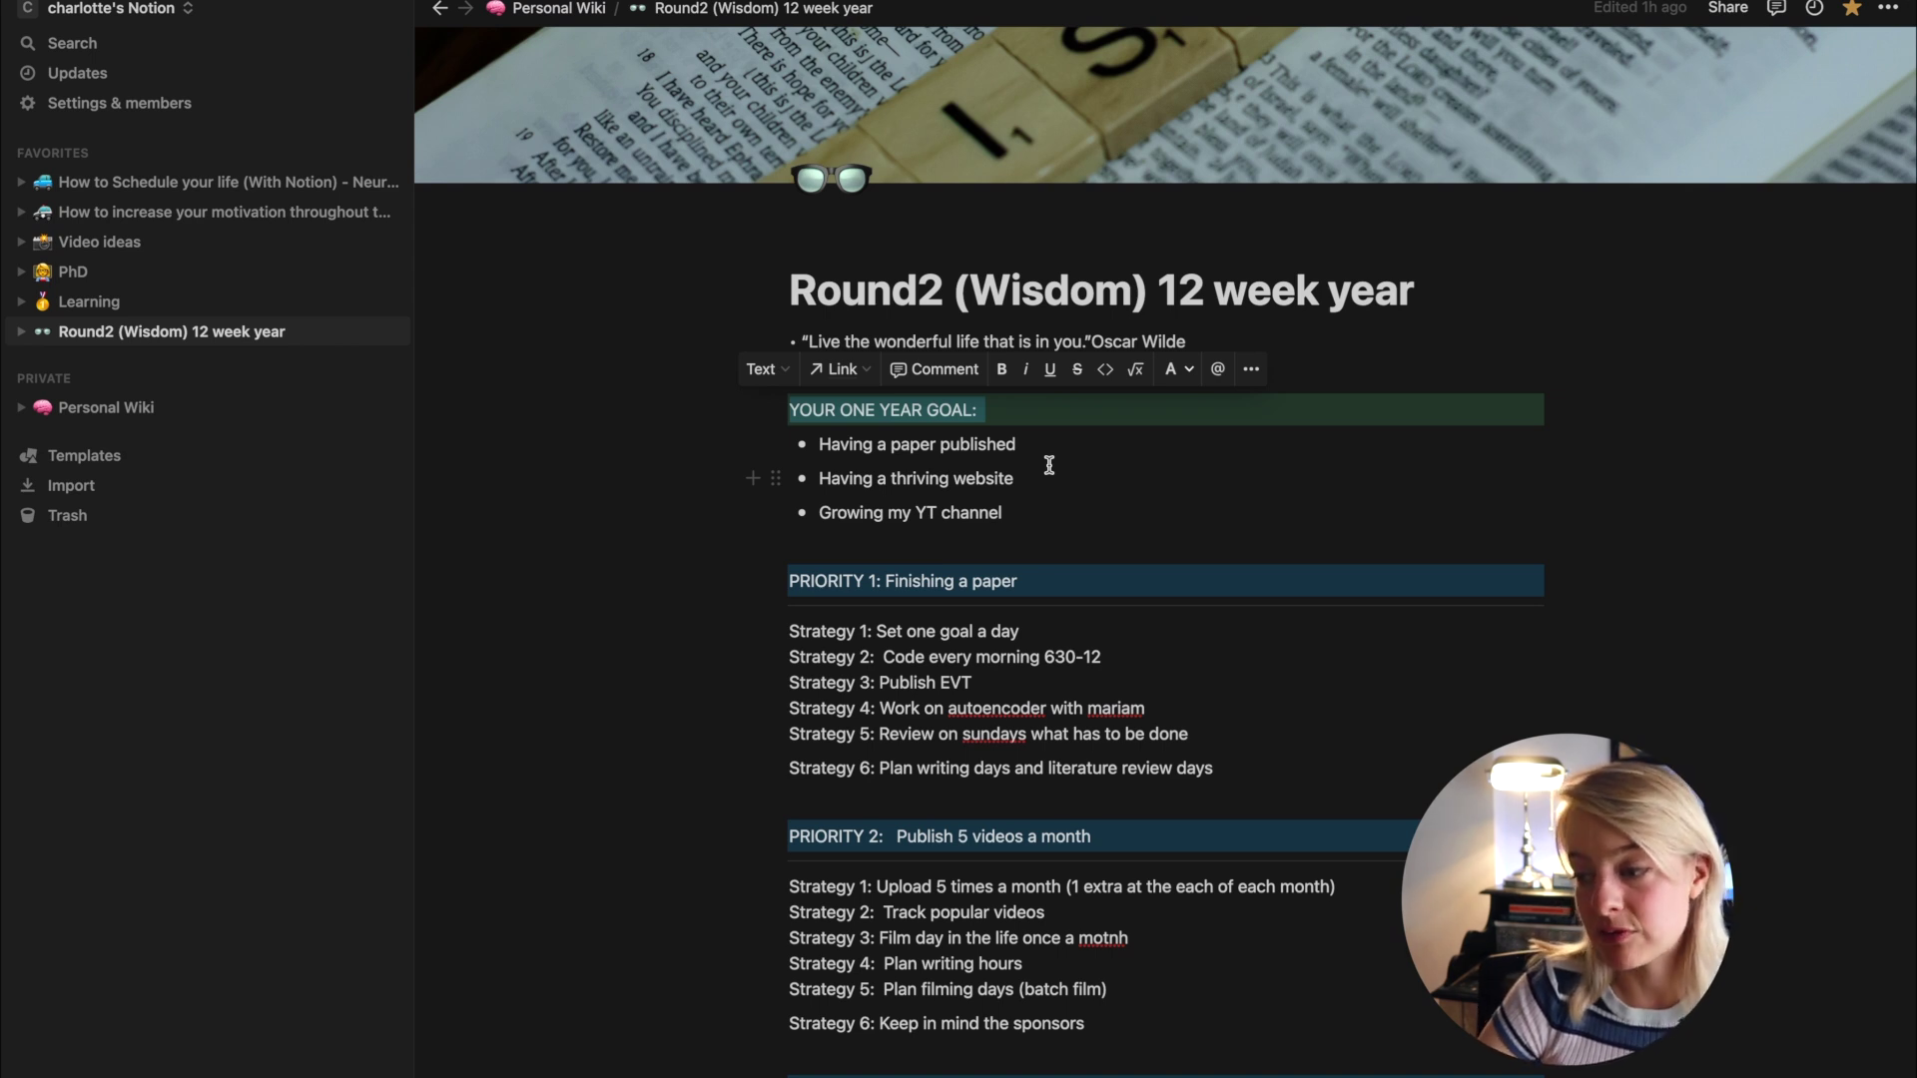
{"action": "triple_click", "coordinate": [988, 441]}
{"action": "triple_click", "coordinate": [982, 479]}
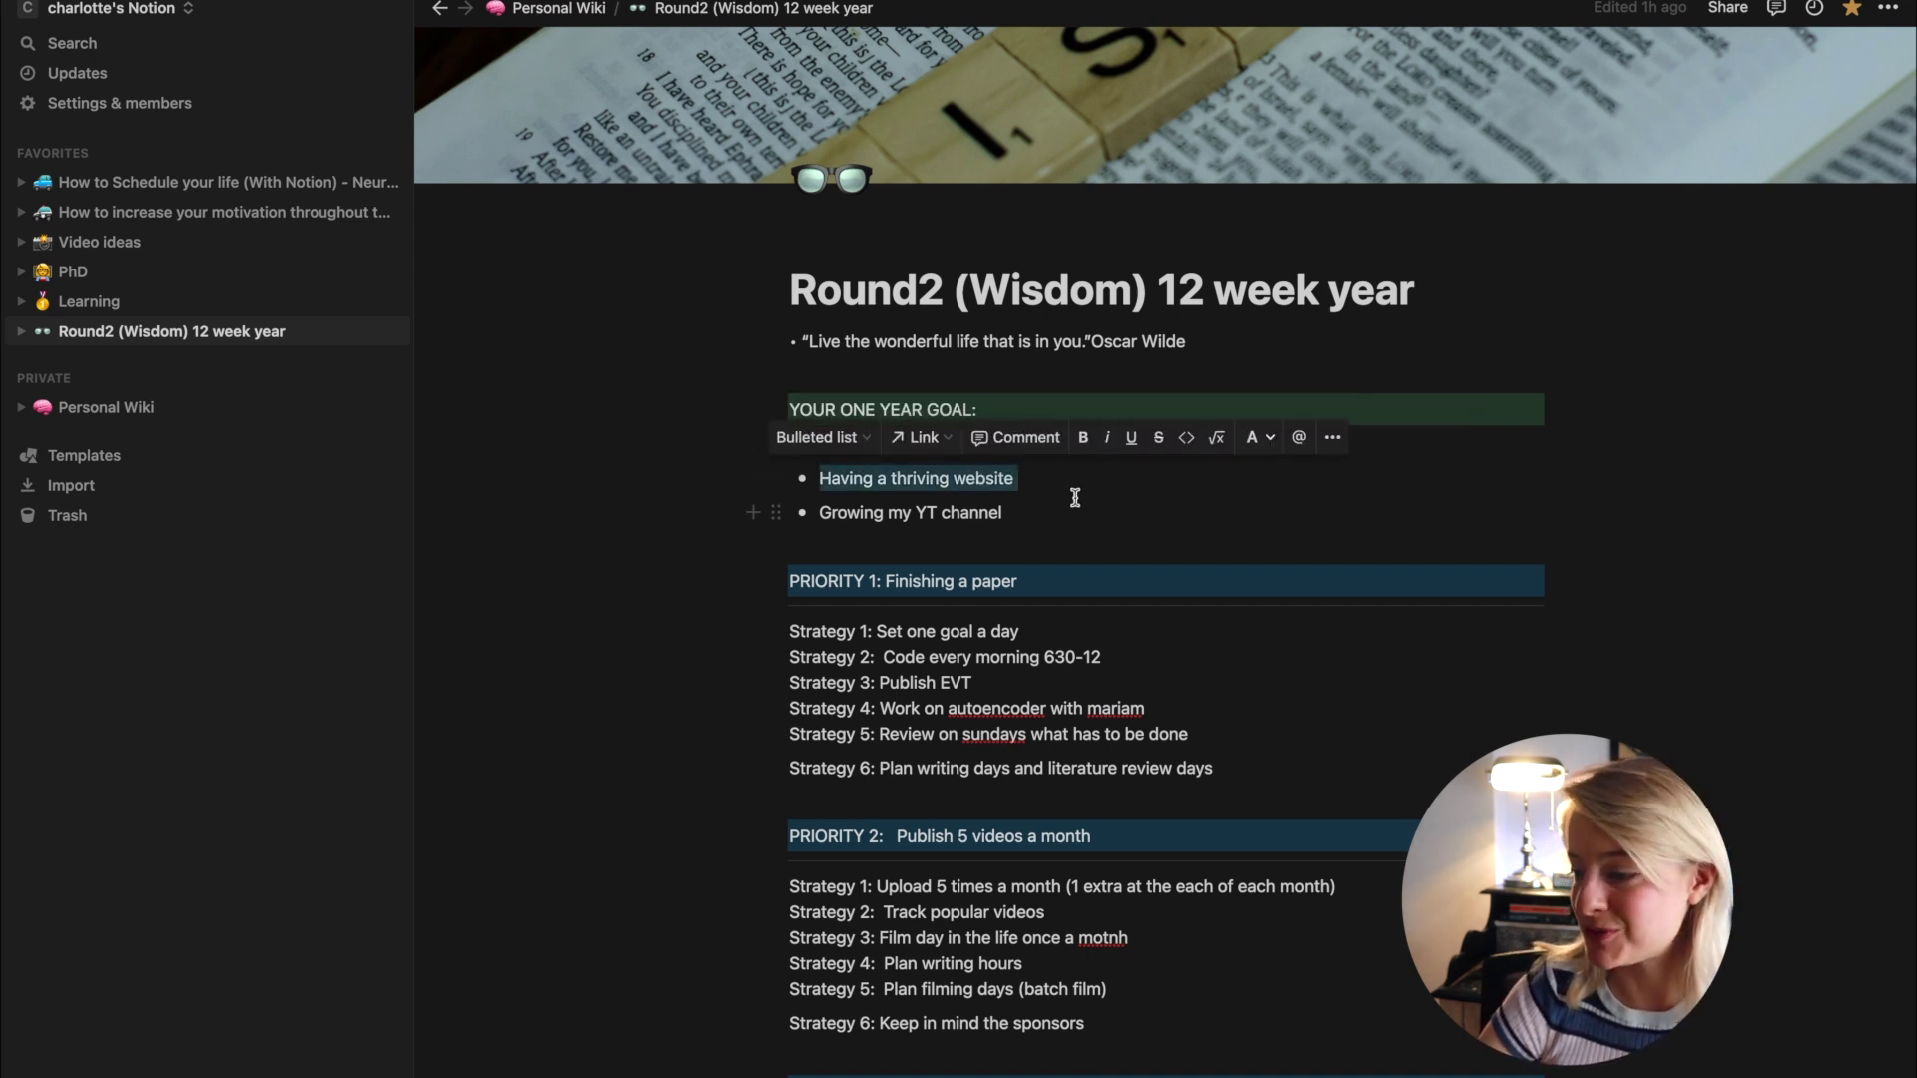
{"action": "triple_click", "coordinate": [978, 511]}
{"action": "scroll", "coordinate": [1122, 587], "scroll_direction": "down", "scroll_amount": 1}
{"action": "scroll", "coordinate": [1122, 587], "scroll_direction": "down", "scroll_amount": 1}
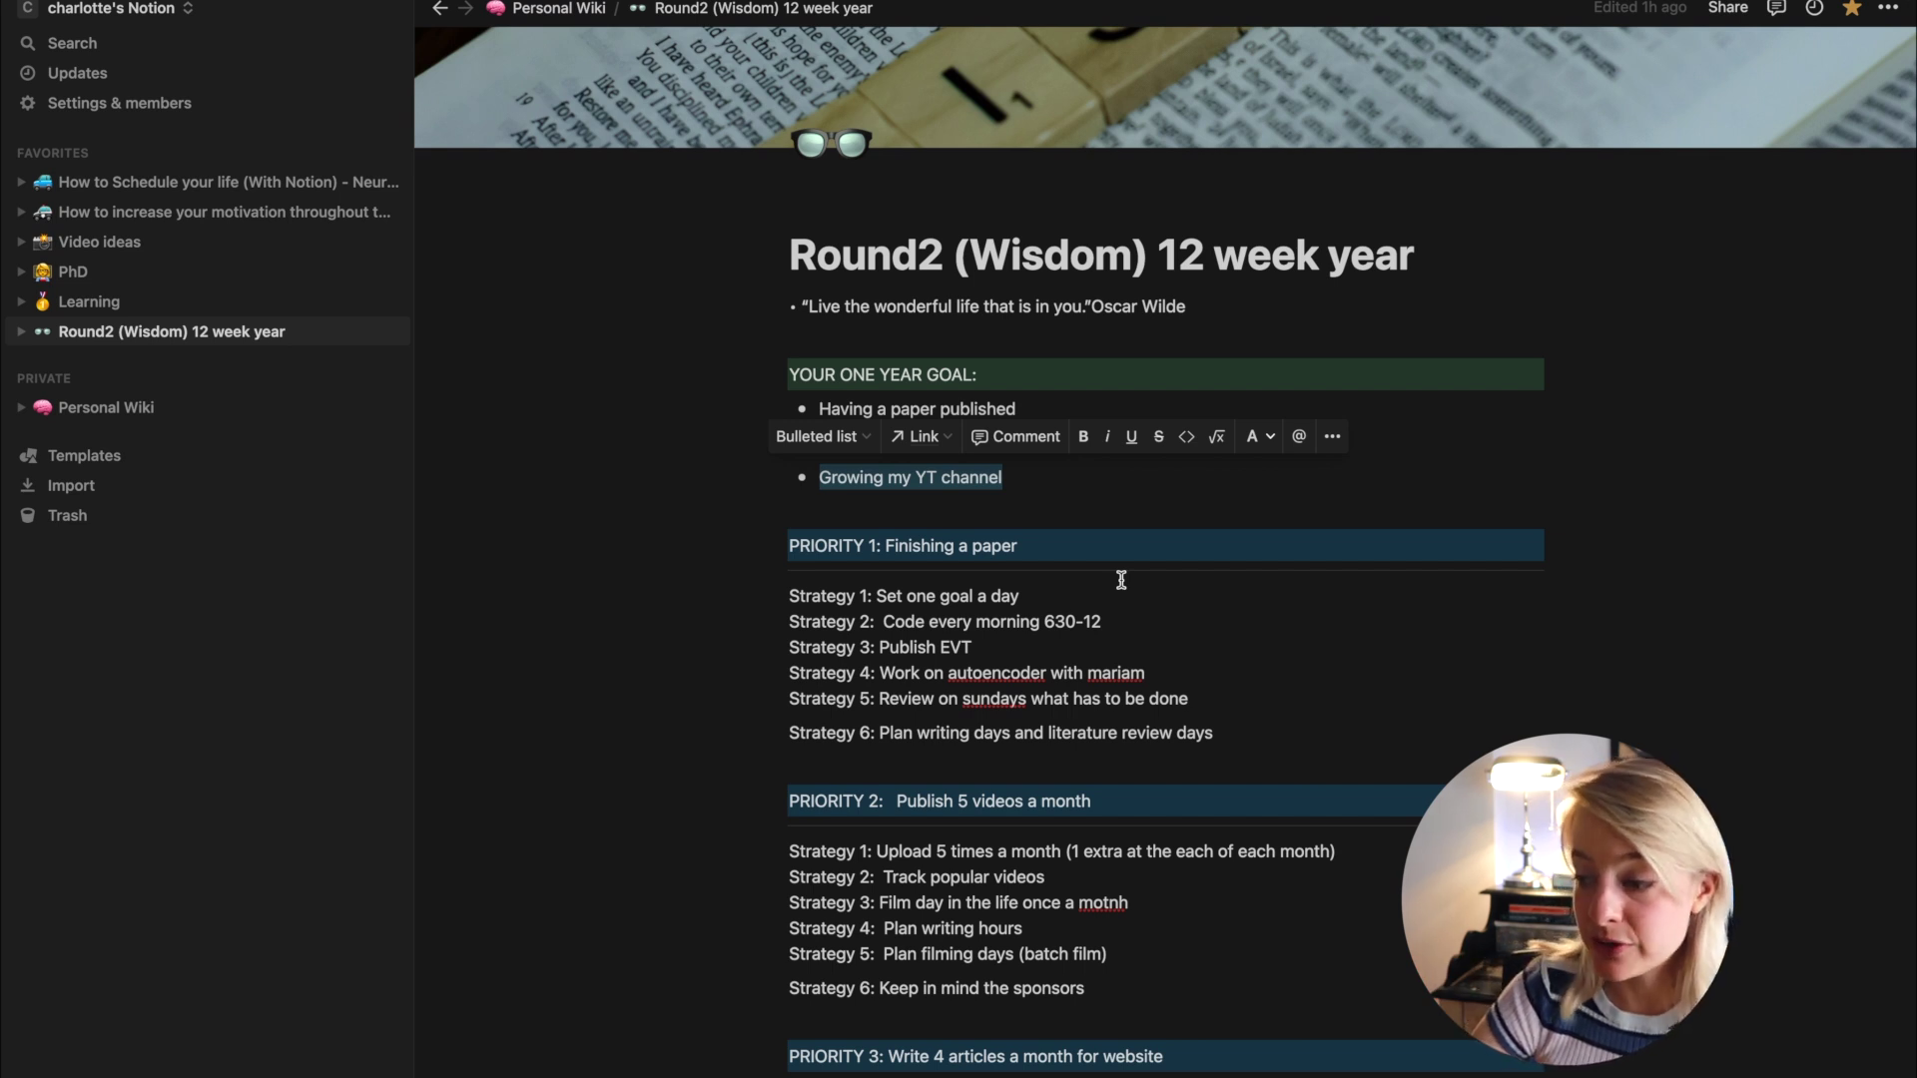
{"action": "scroll", "coordinate": [1121, 580], "scroll_direction": "down", "scroll_amount": 1}
{"action": "left_click_drag", "start_coordinate": [787, 506], "coordinate": [1015, 504]}
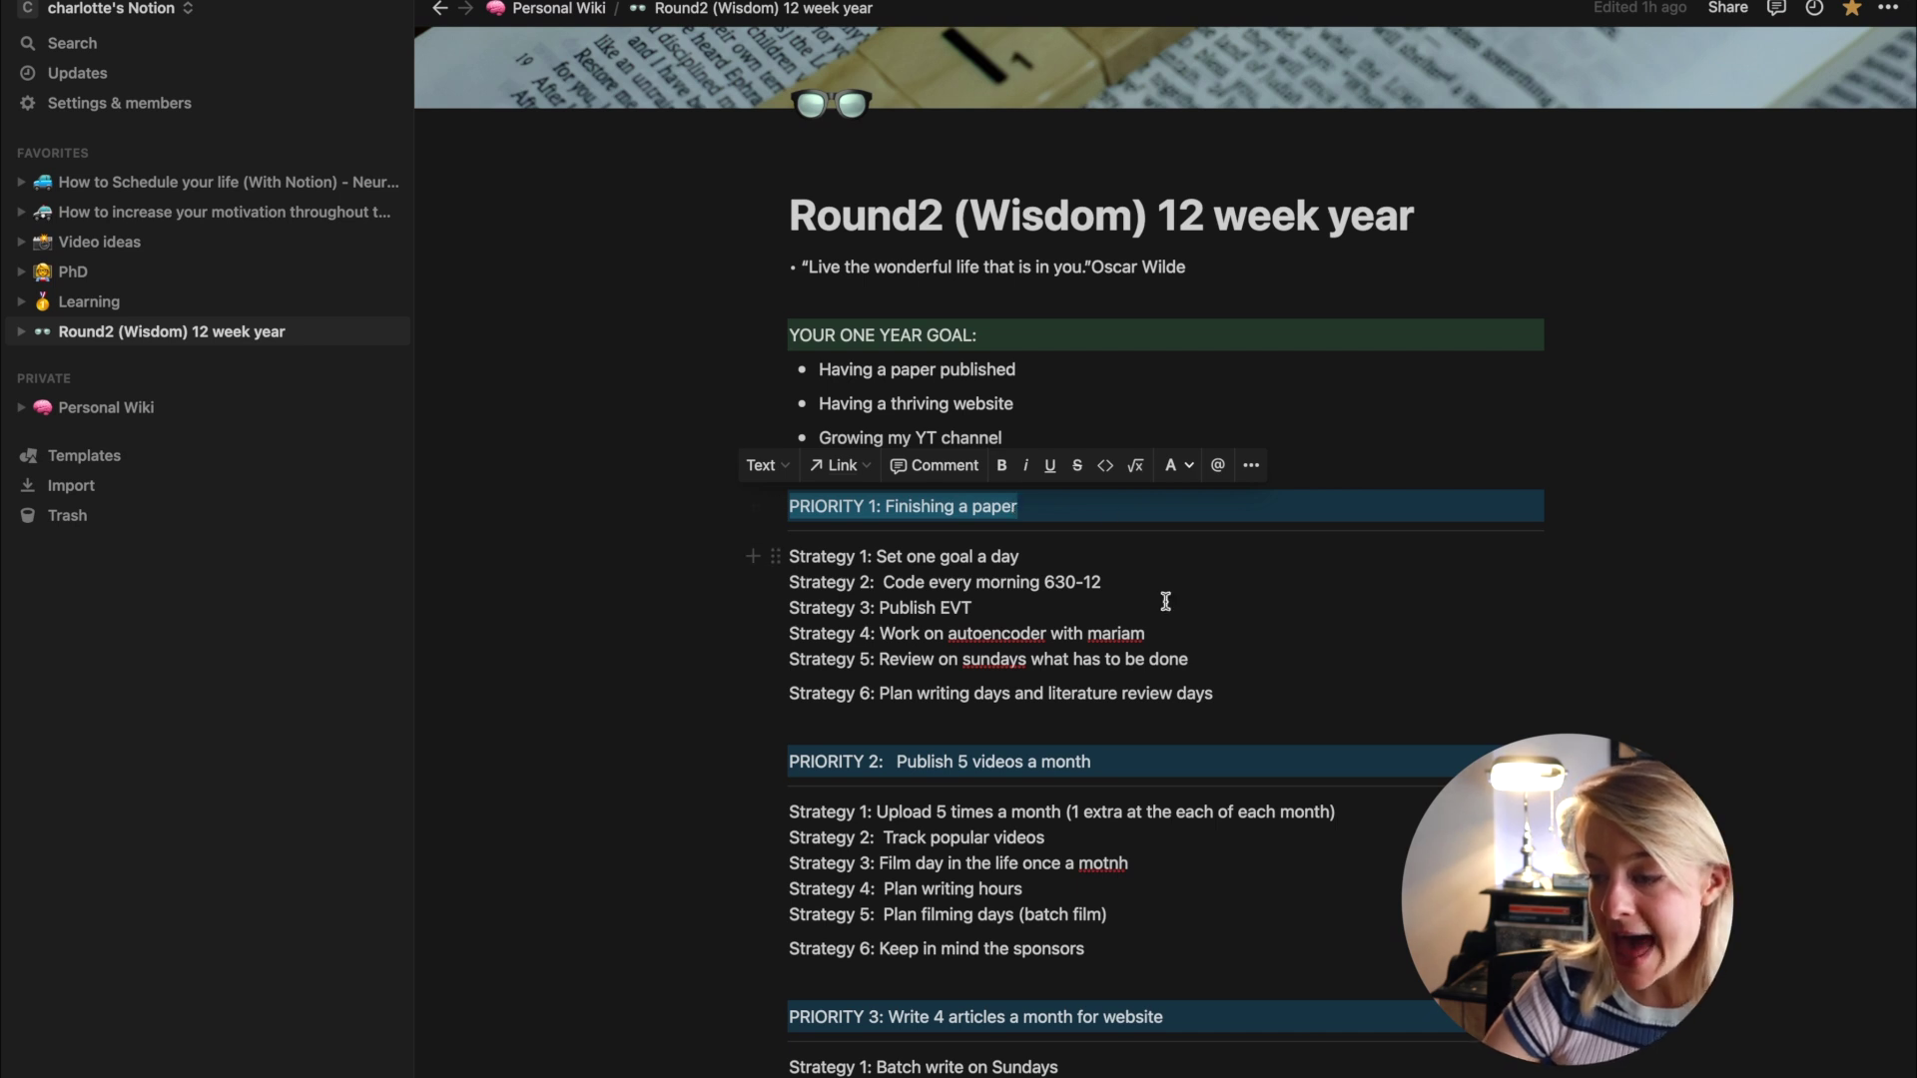
{"action": "scroll", "coordinate": [1164, 599], "scroll_direction": "down", "scroll_amount": 2}
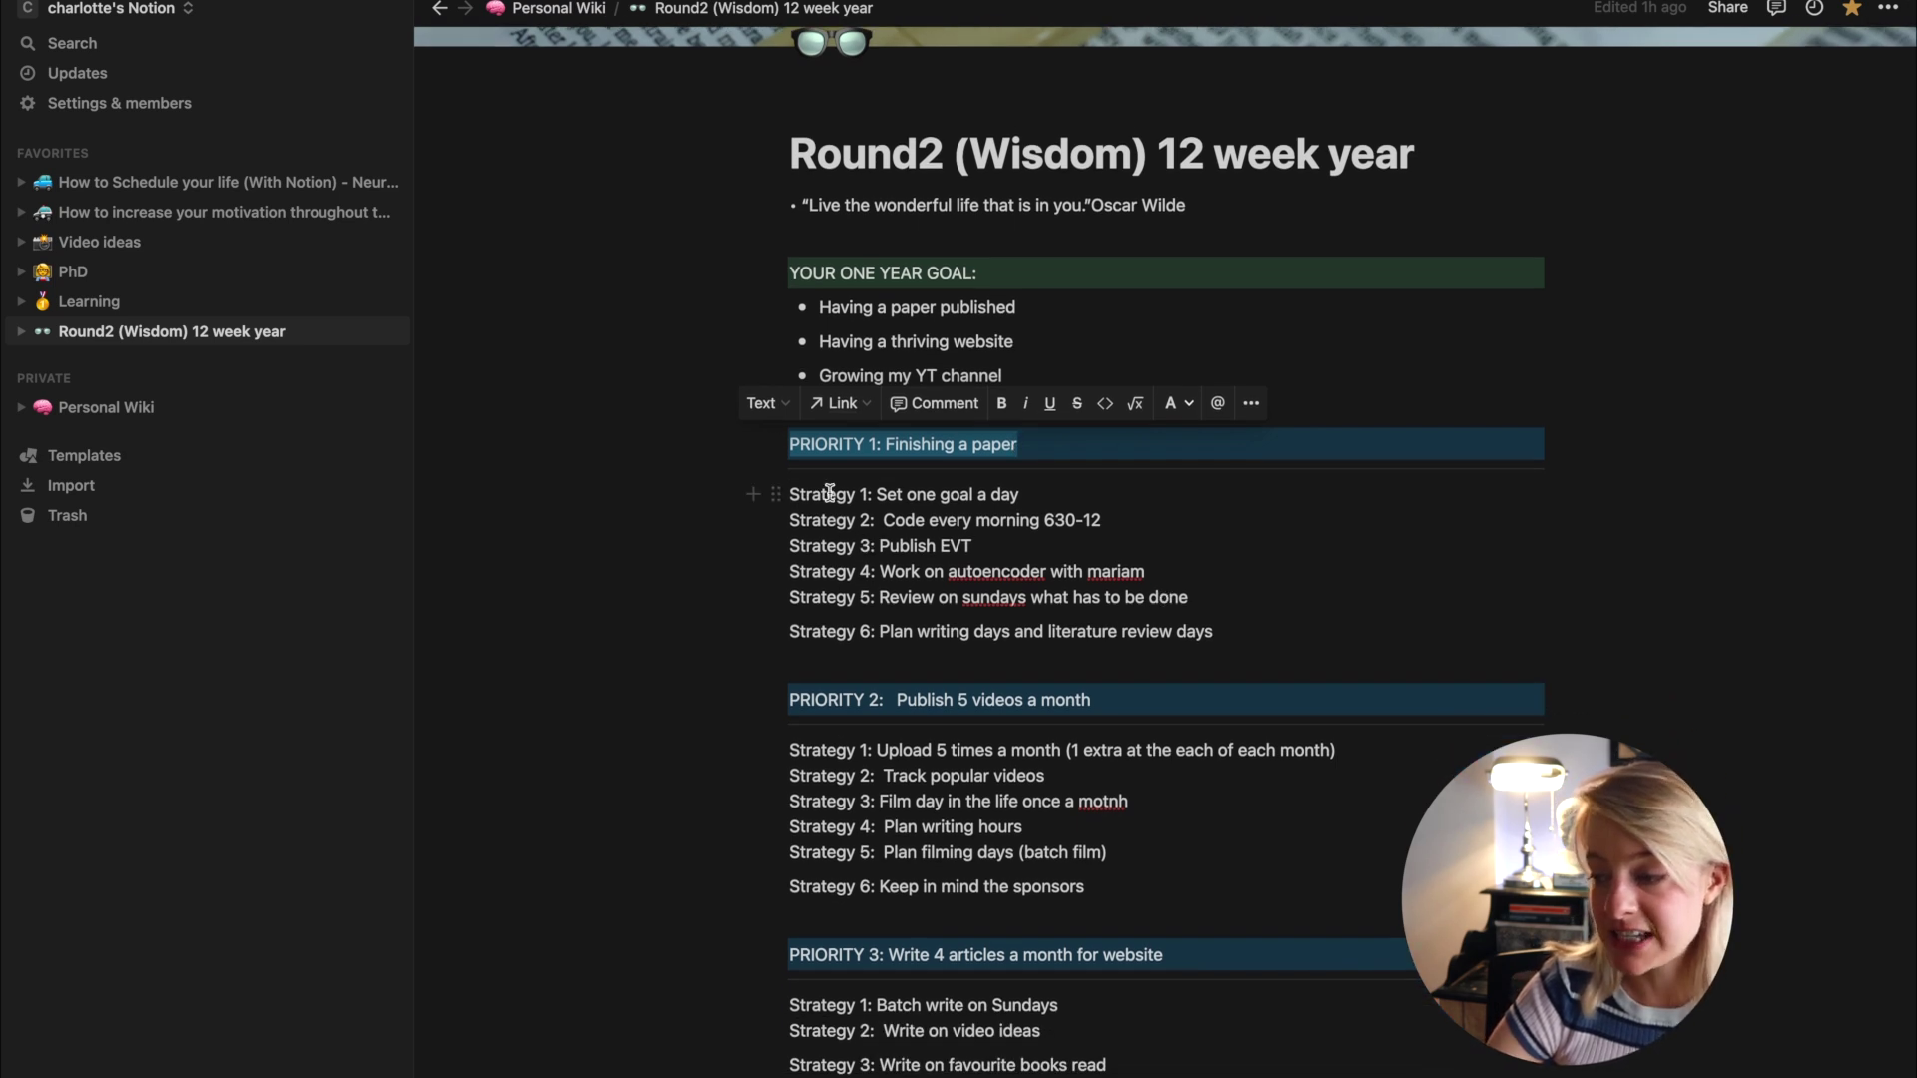
{"action": "left_click_drag", "start_coordinate": [828, 494], "coordinate": [1241, 695]}
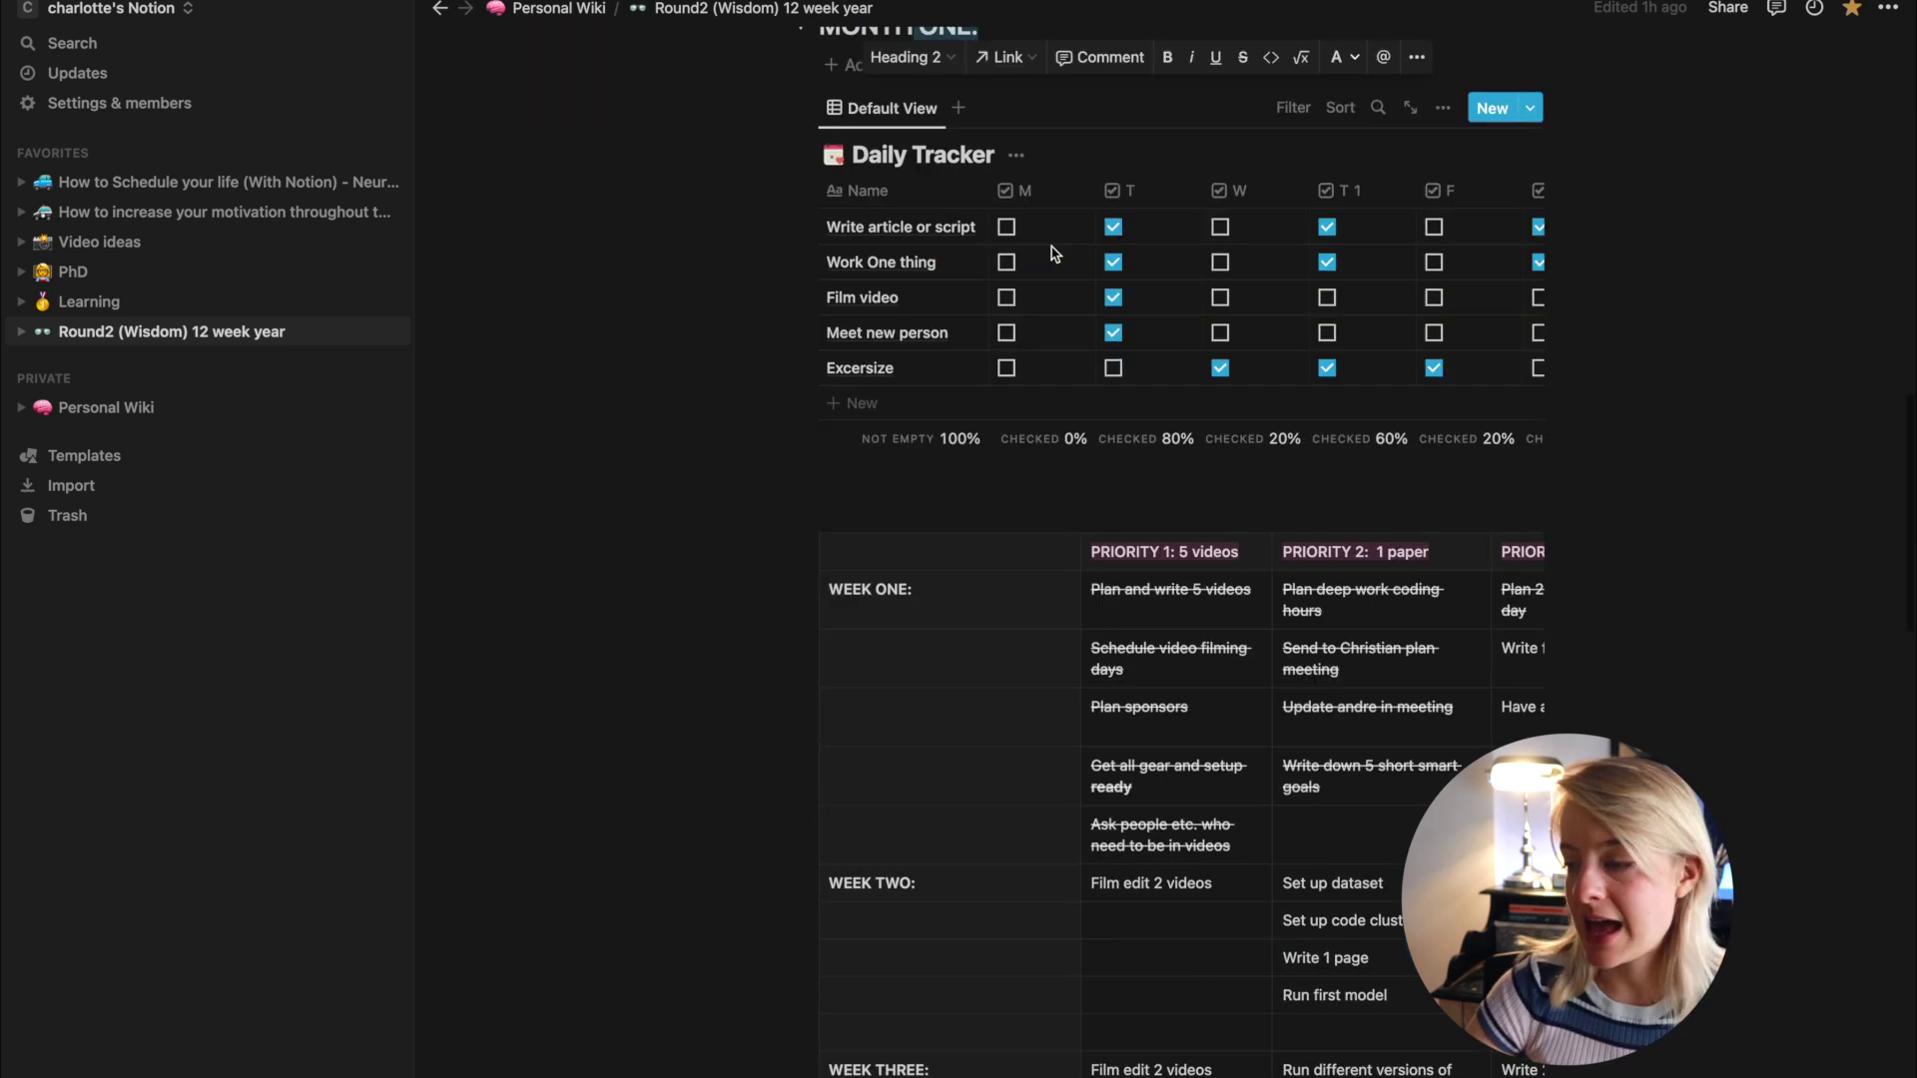
Clear the highlight, click into the MONTH ONE heading, and scroll through the Daily Tracker and weekly table
{"action": "scroll", "coordinate": [1010, 256], "scroll_direction": "up", "scroll_amount": 1}
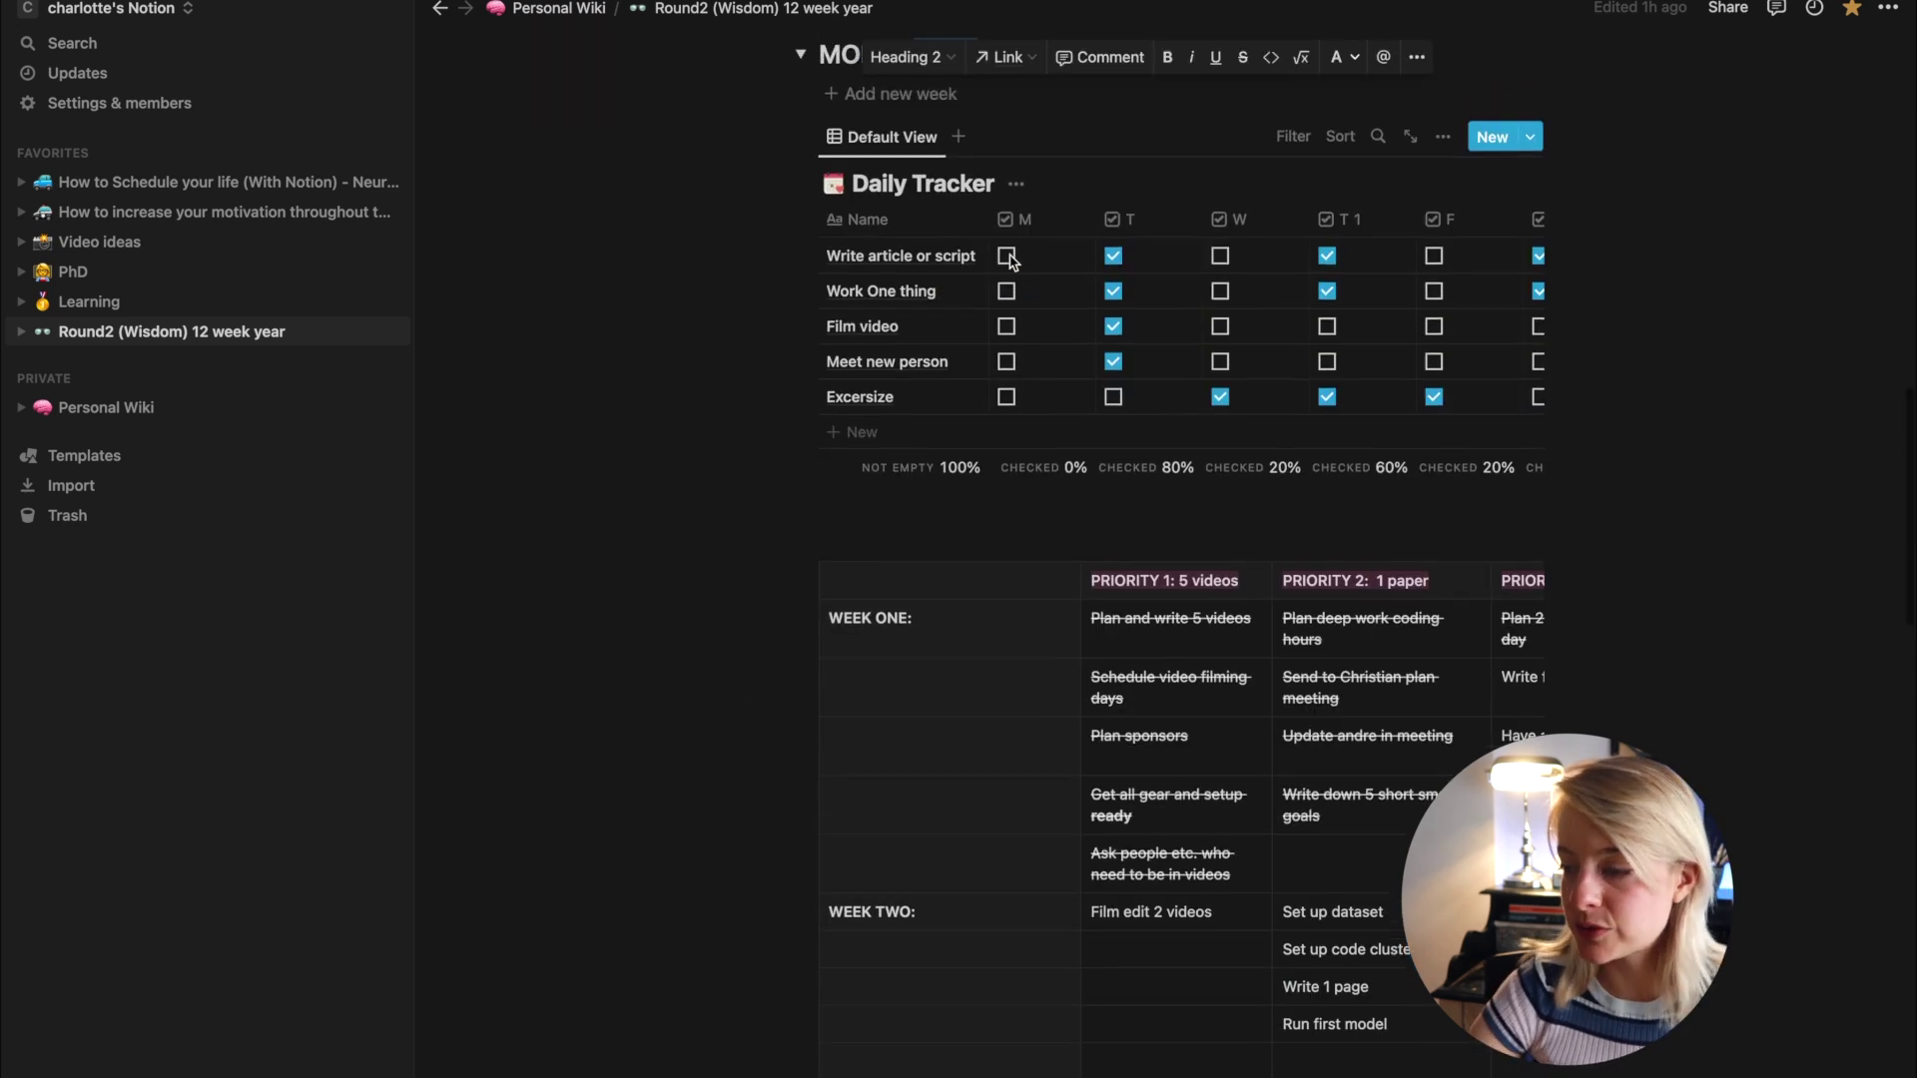
{"action": "left_click", "coordinate": [654, 394]}
{"action": "left_click", "coordinate": [1082, 56]}
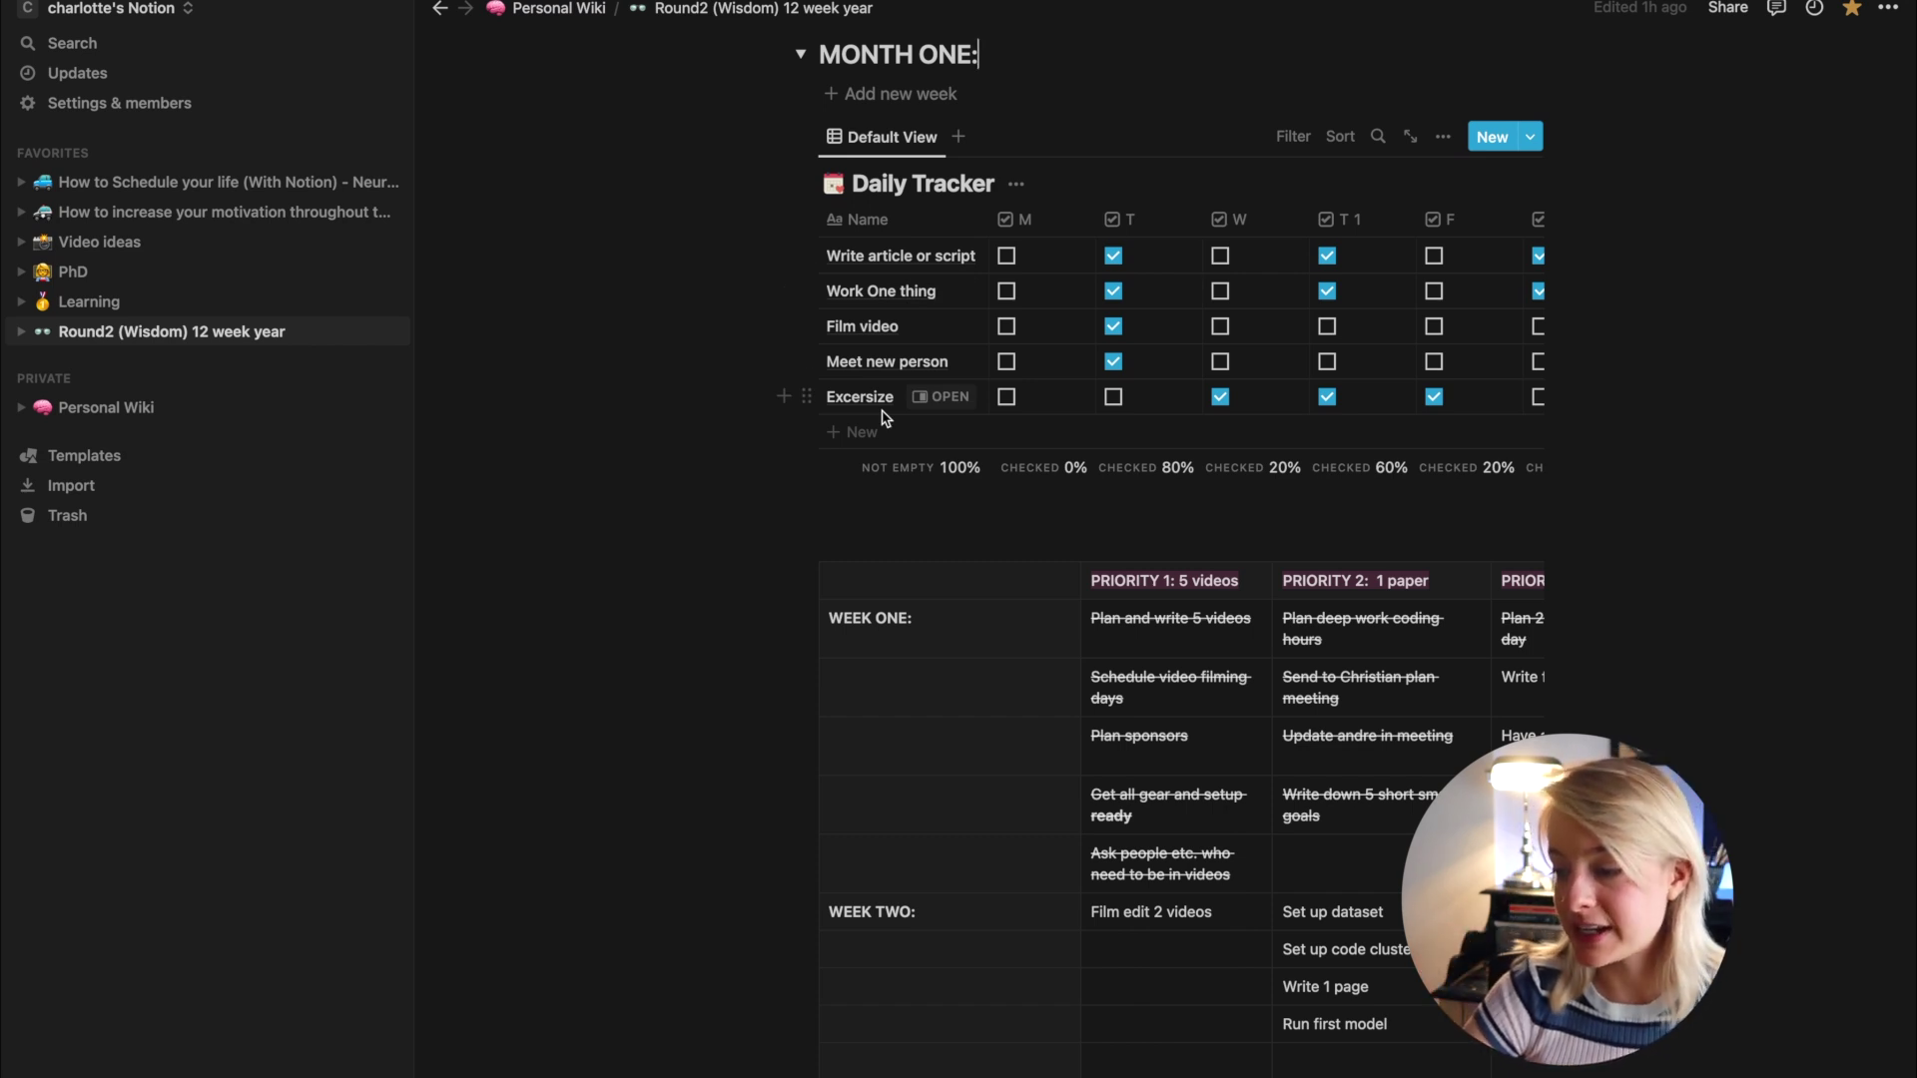
{"action": "scroll", "coordinate": [879, 417], "scroll_direction": "down", "scroll_amount": 2}
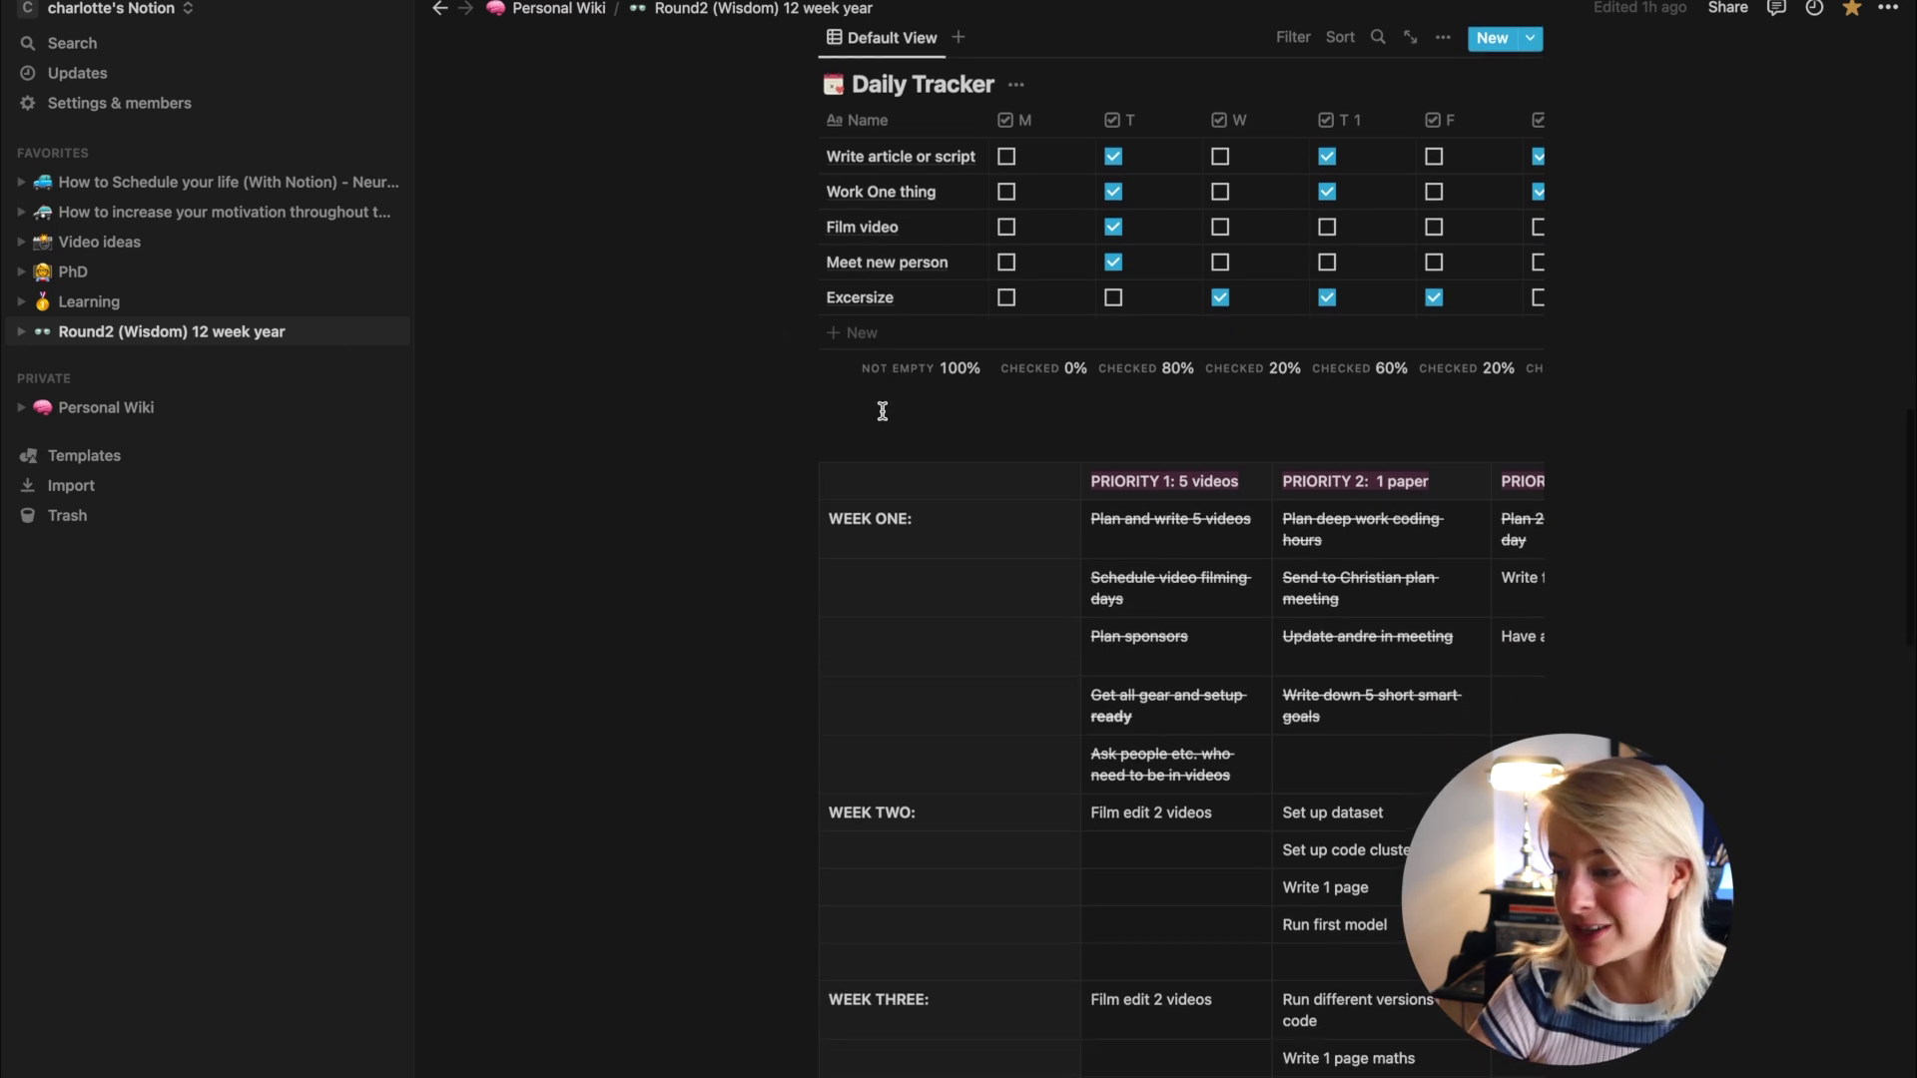
{"action": "scroll", "coordinate": [864, 872], "scroll_direction": "down", "scroll_amount": 6}
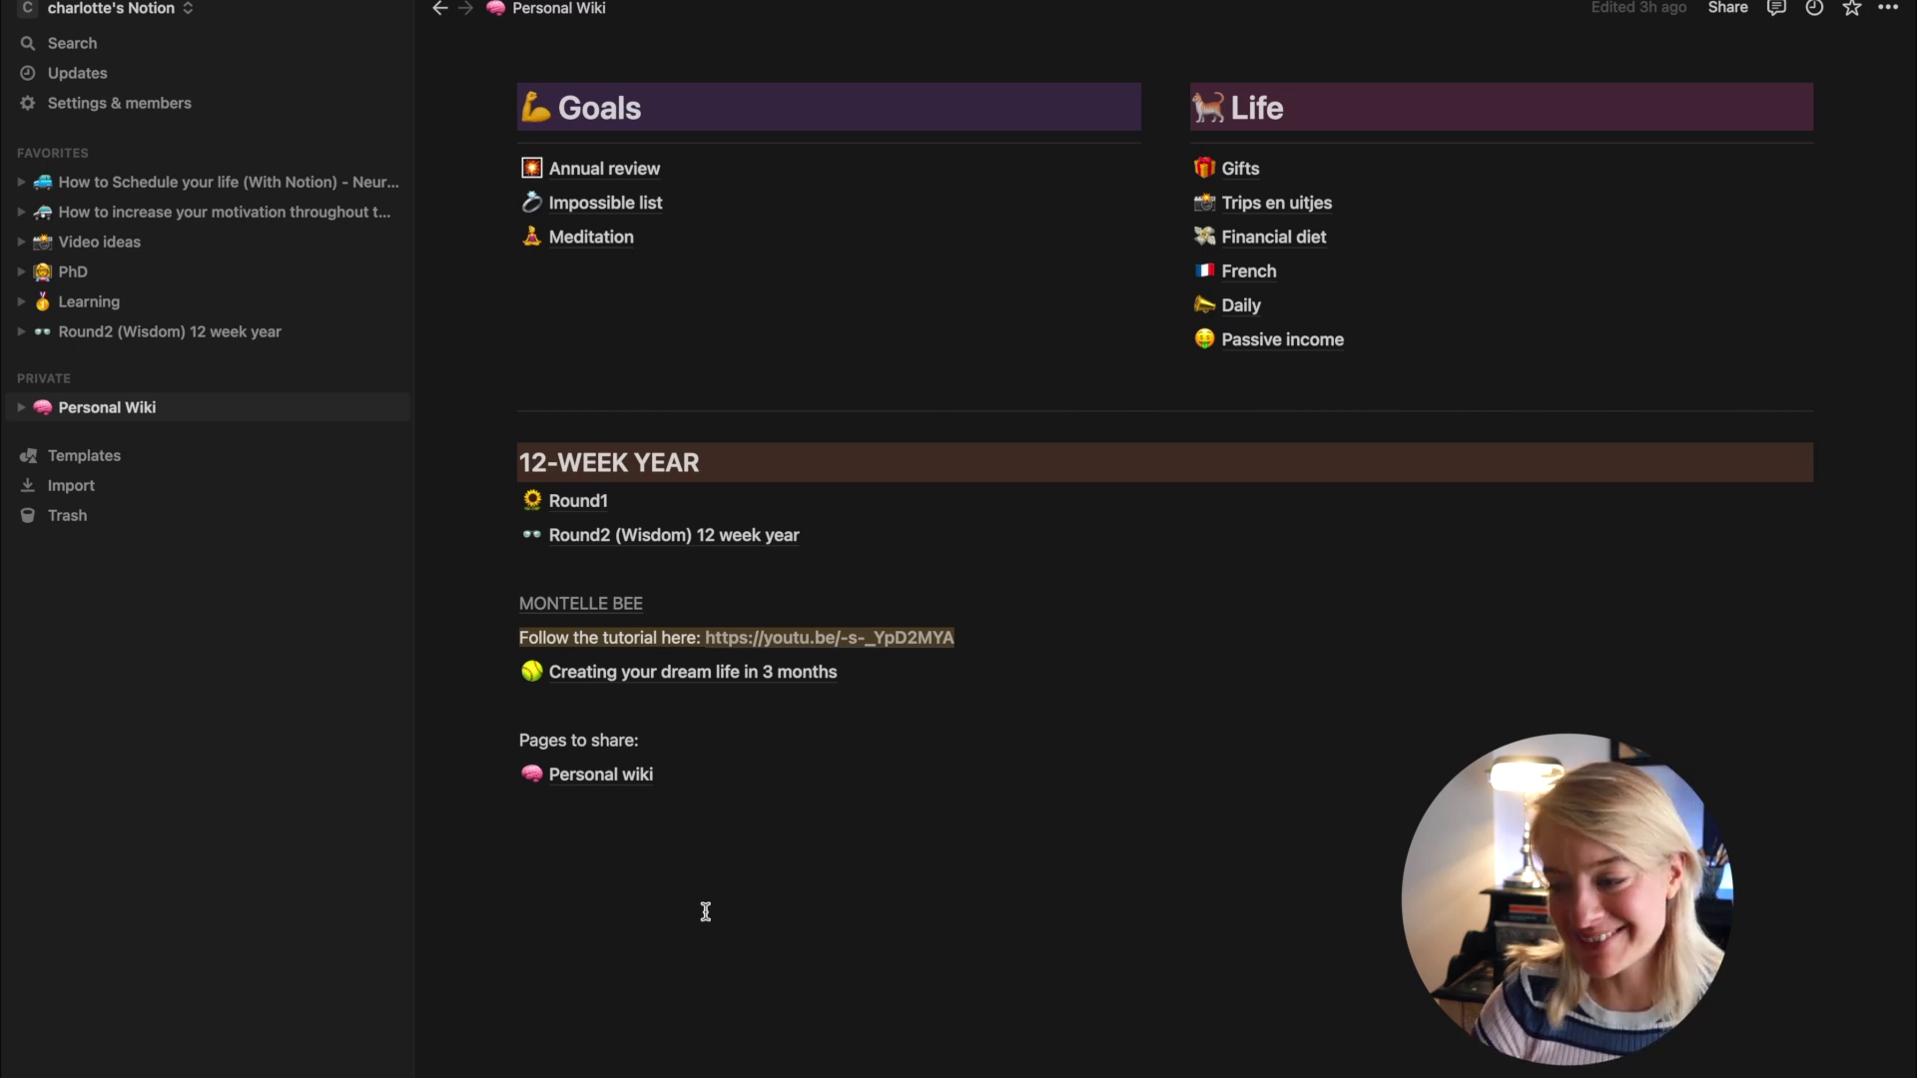
Search the workspace for the master student's name and open the Project master student page
{"action": "scroll", "coordinate": [705, 911], "scroll_direction": "up", "scroll_amount": 10}
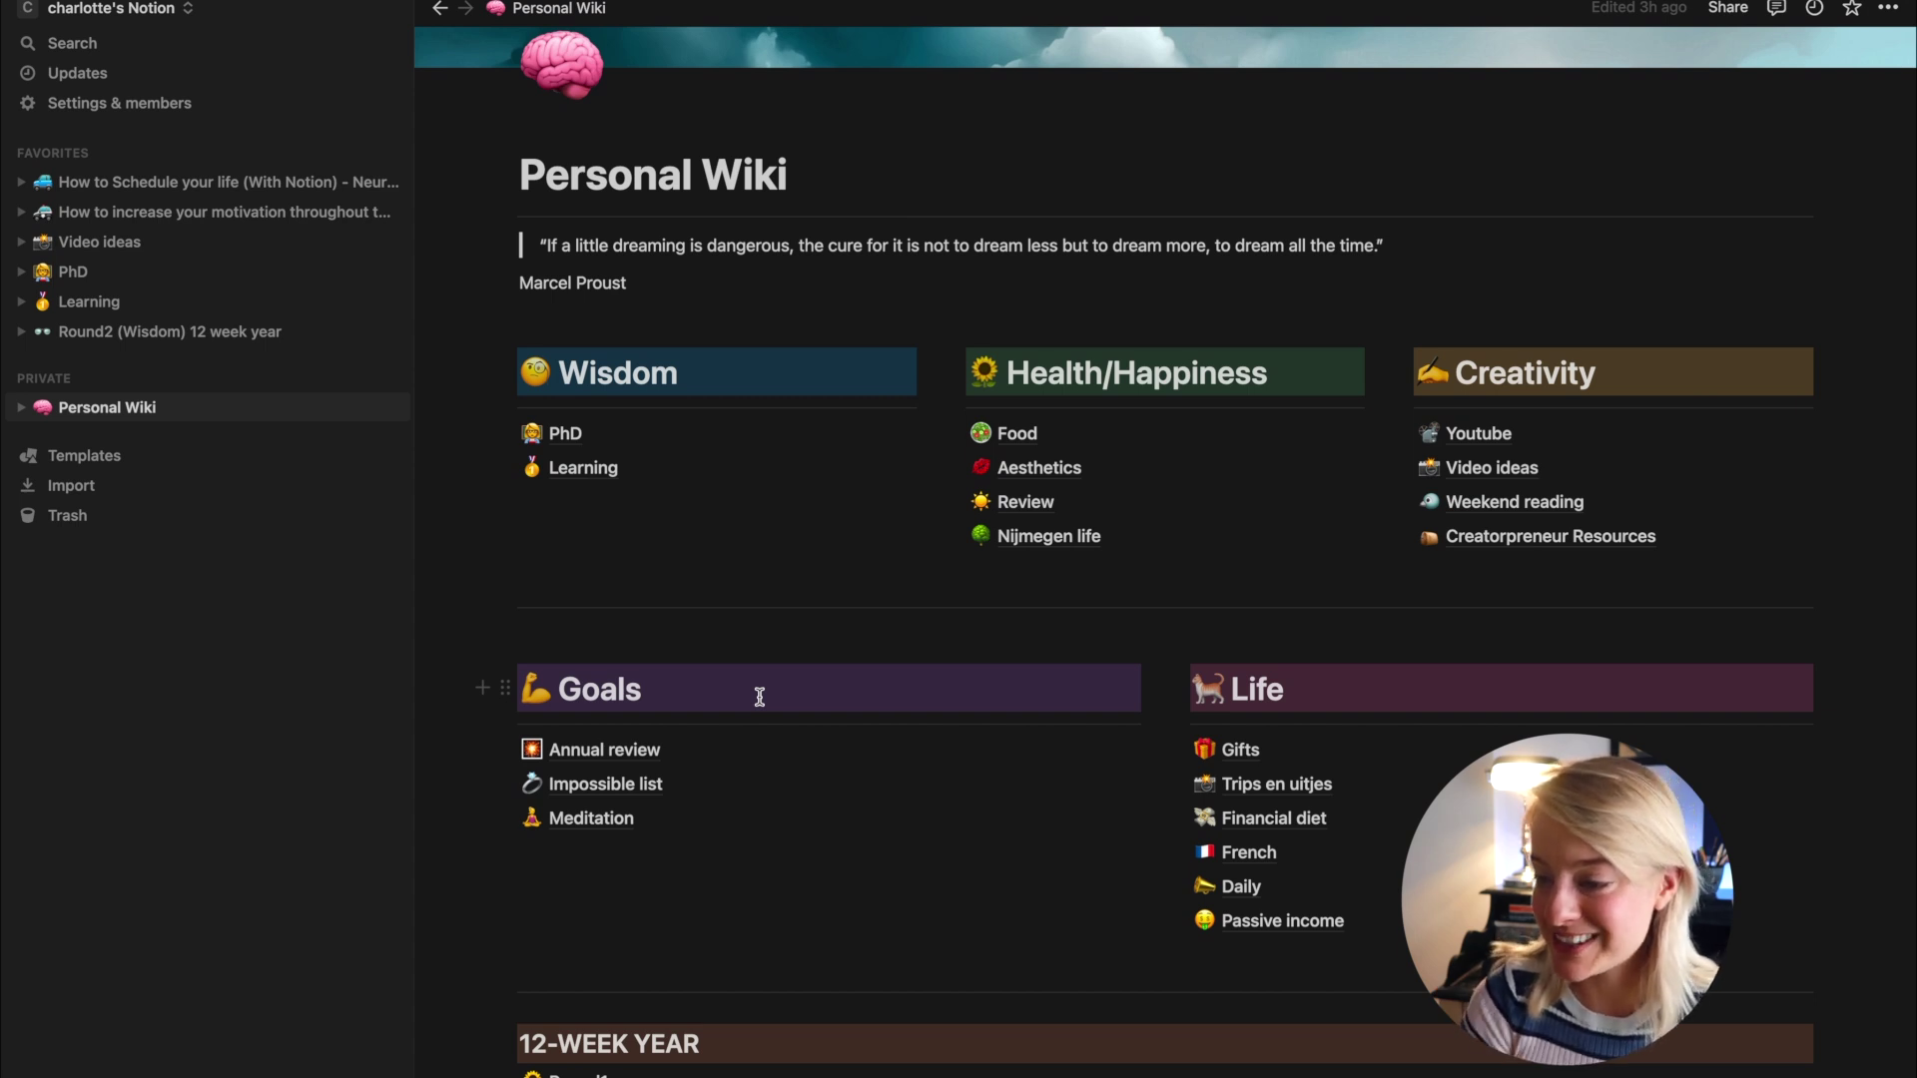
{"action": "left_click", "coordinate": [60, 44]}
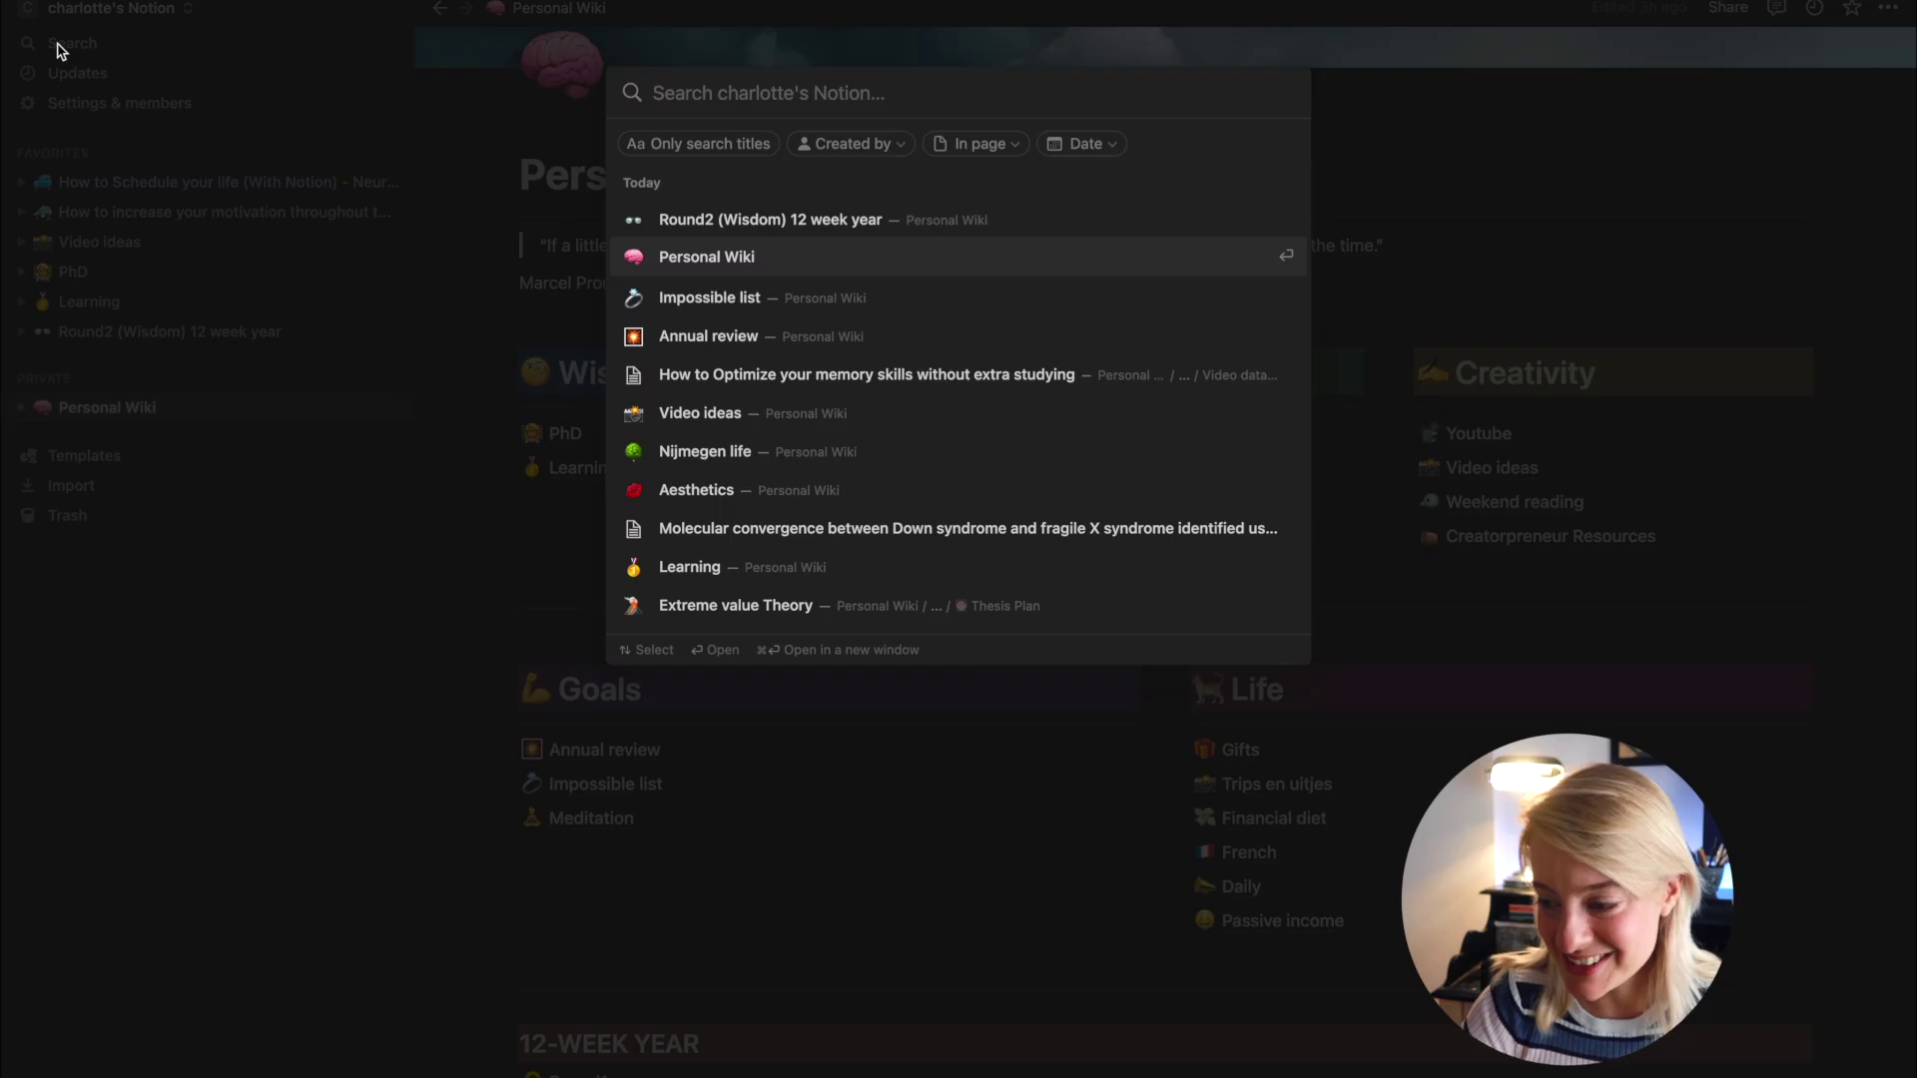
{"action": "scroll", "coordinate": [911, 527], "scroll_direction": "down", "scroll_amount": 15}
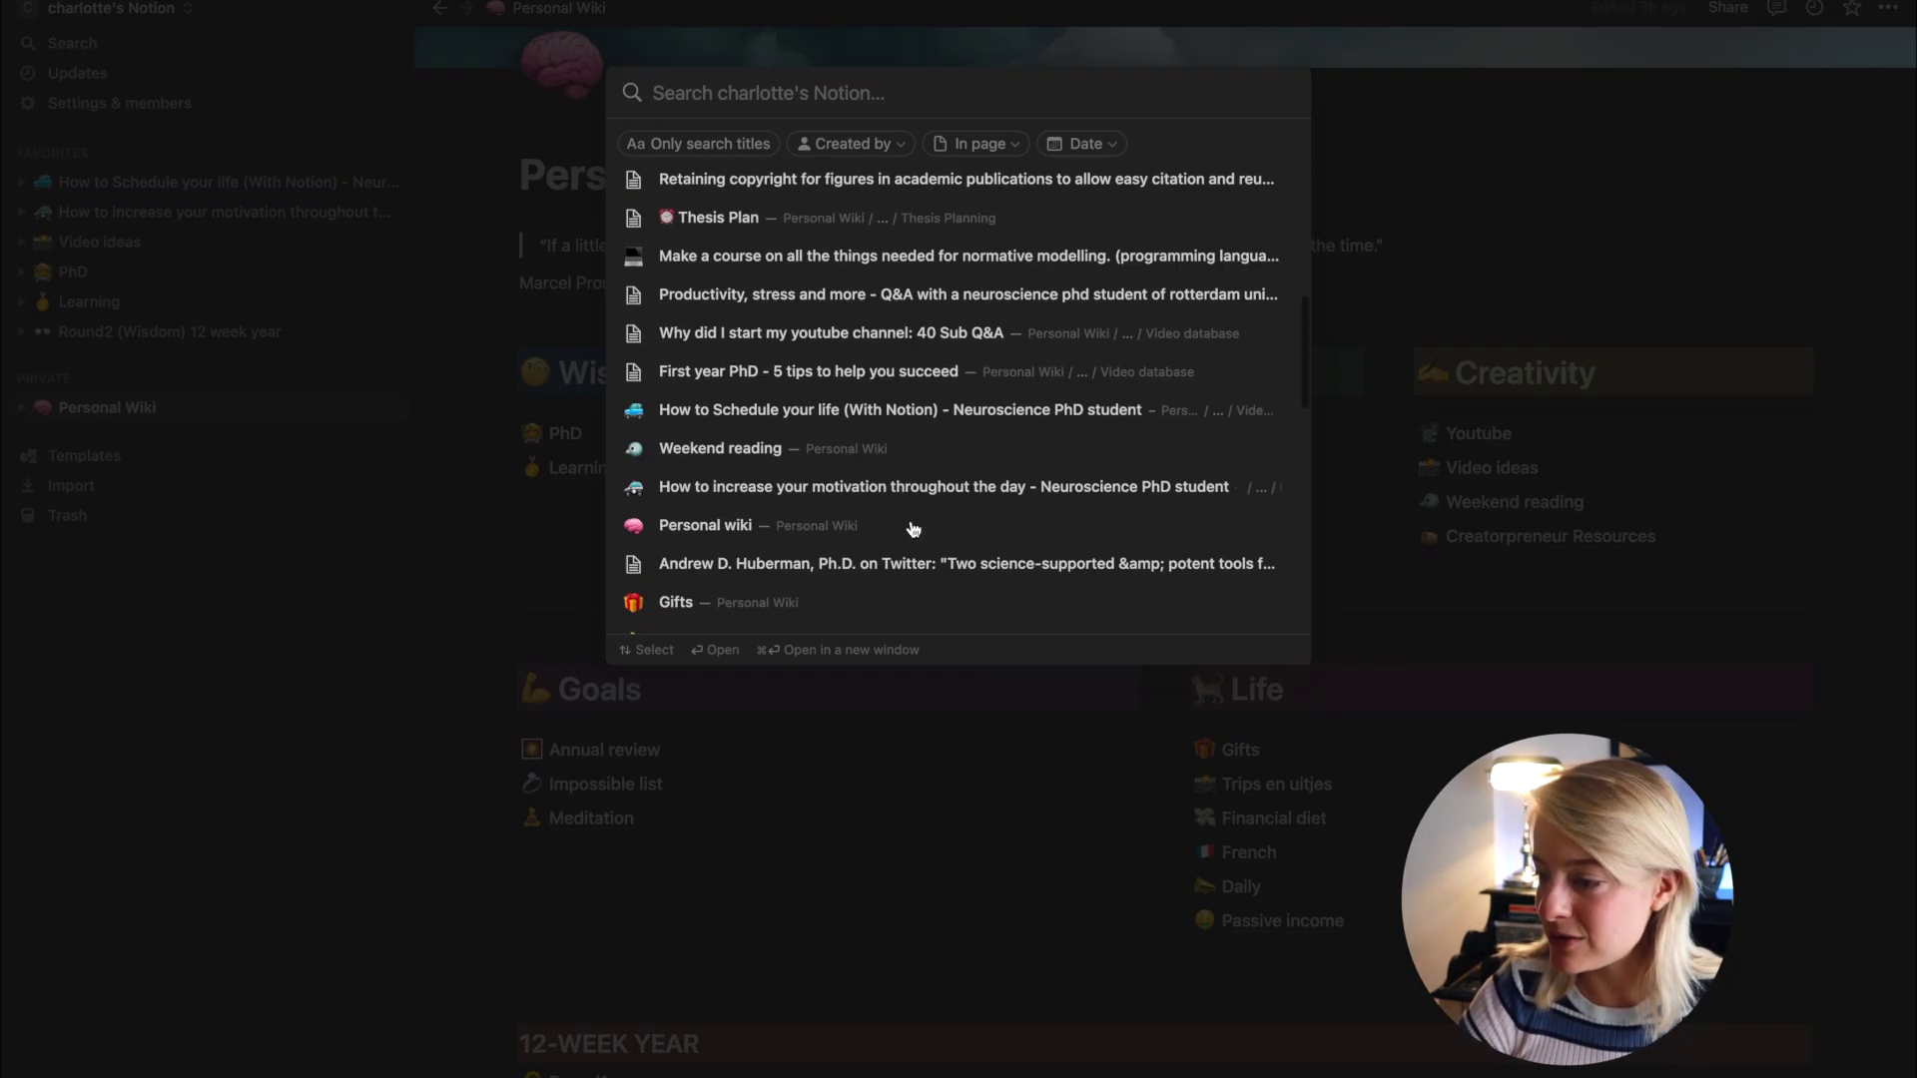
{"action": "scroll", "coordinate": [911, 527], "scroll_direction": "up", "scroll_amount": 15}
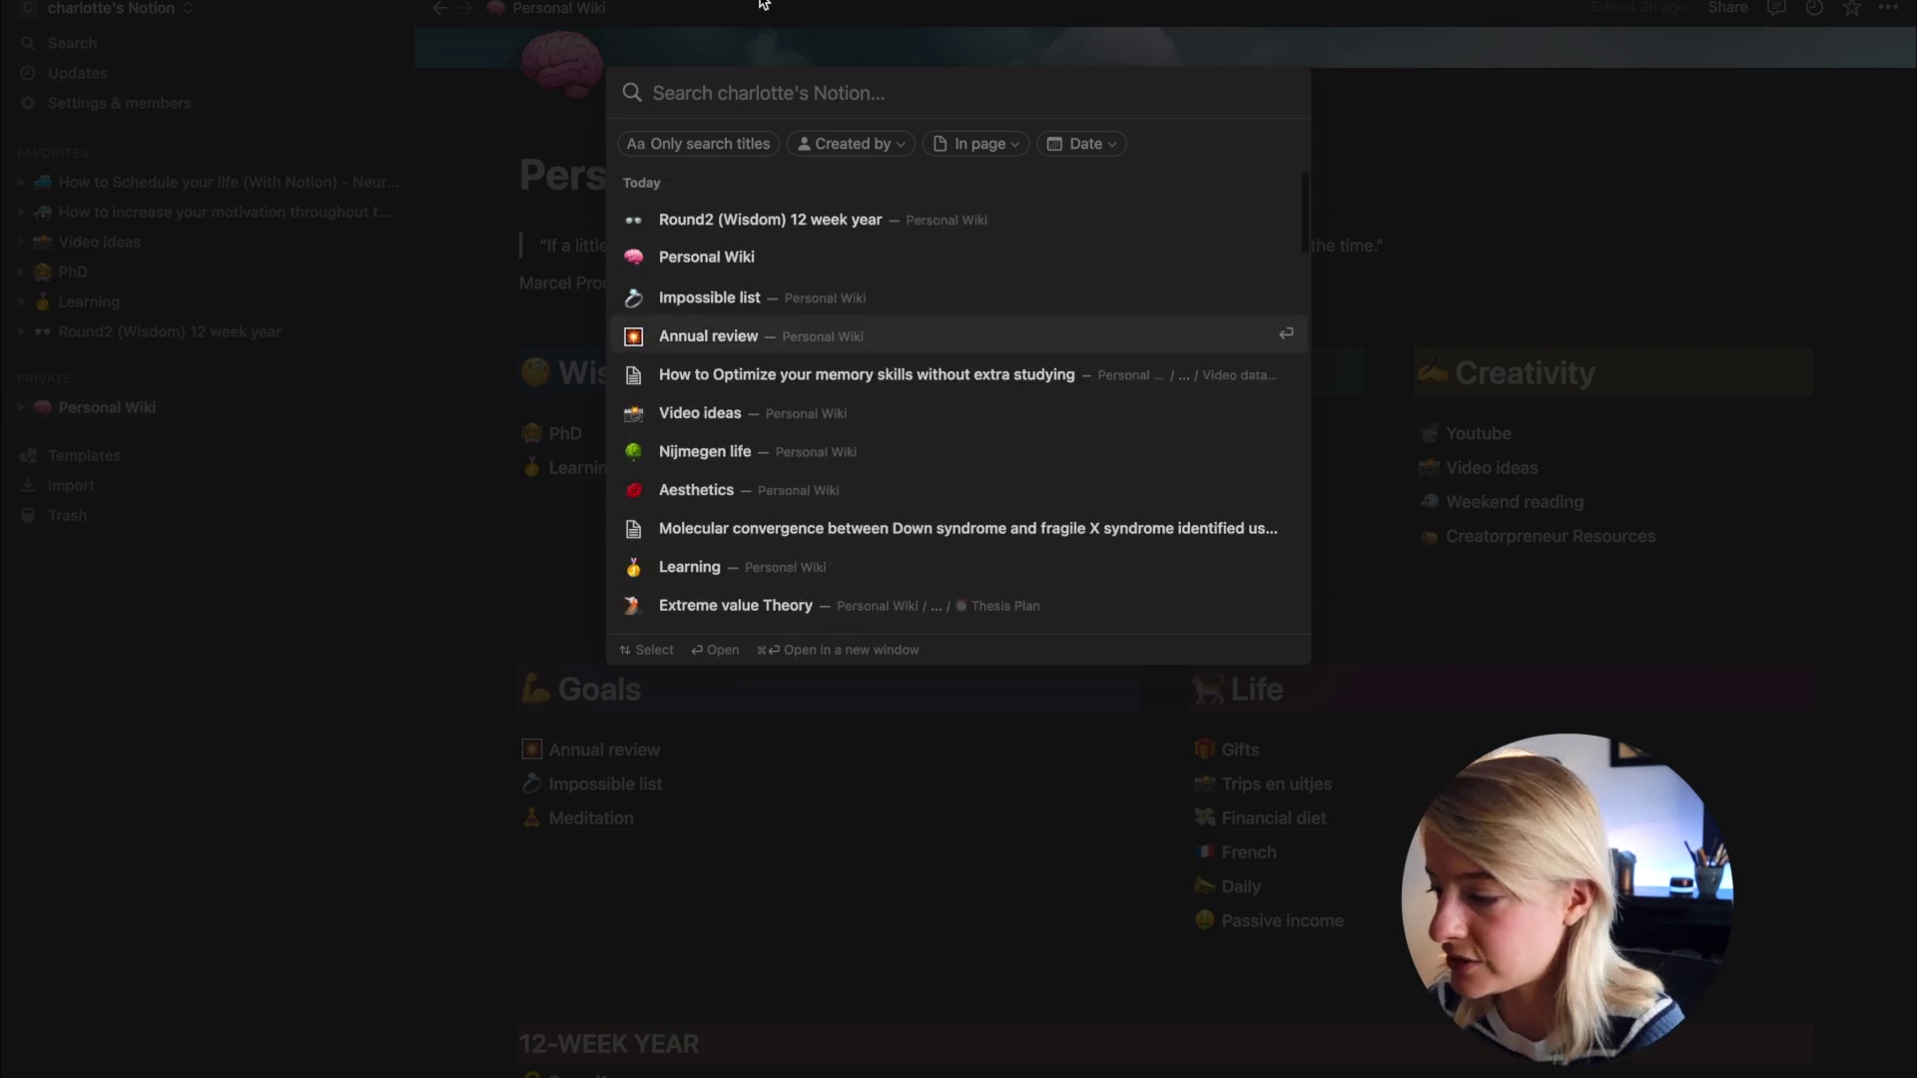
{"action": "type", "text": "xuan"}
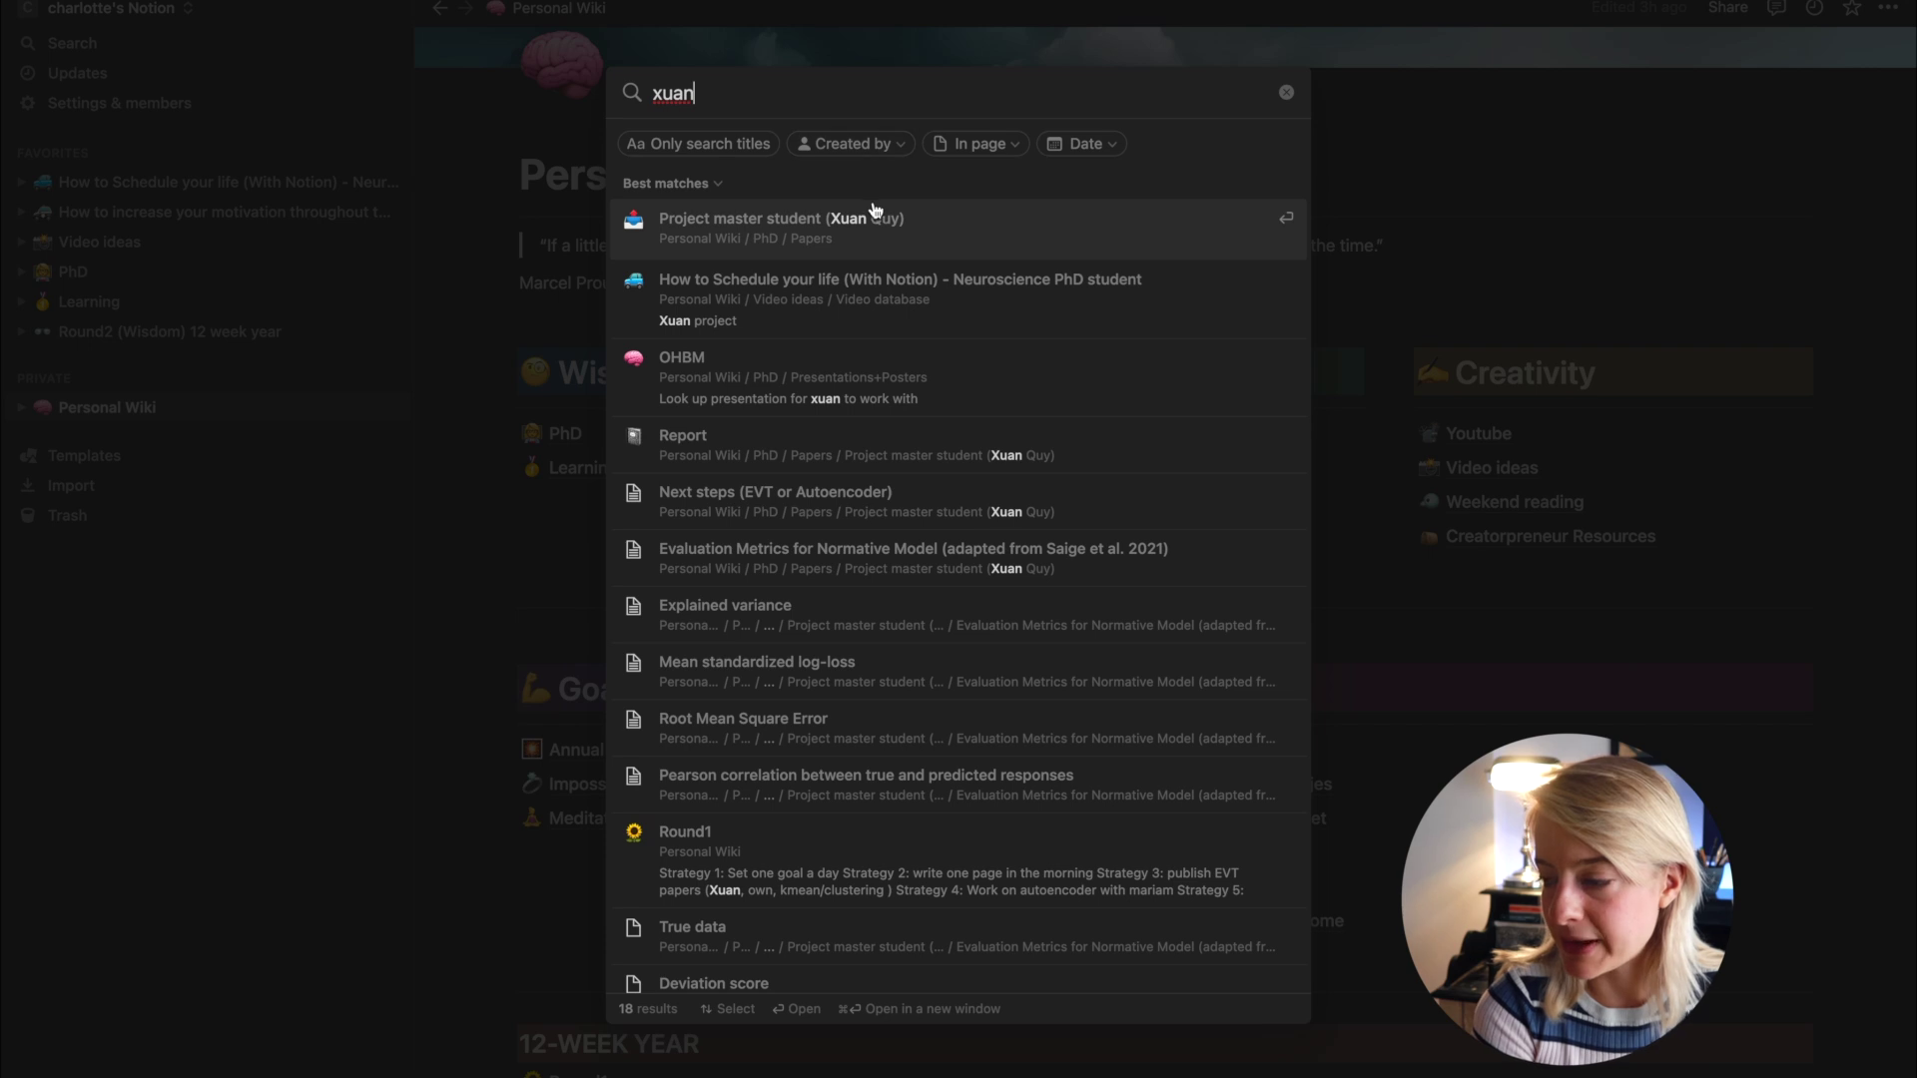
{"action": "left_click", "coordinate": [876, 222]}
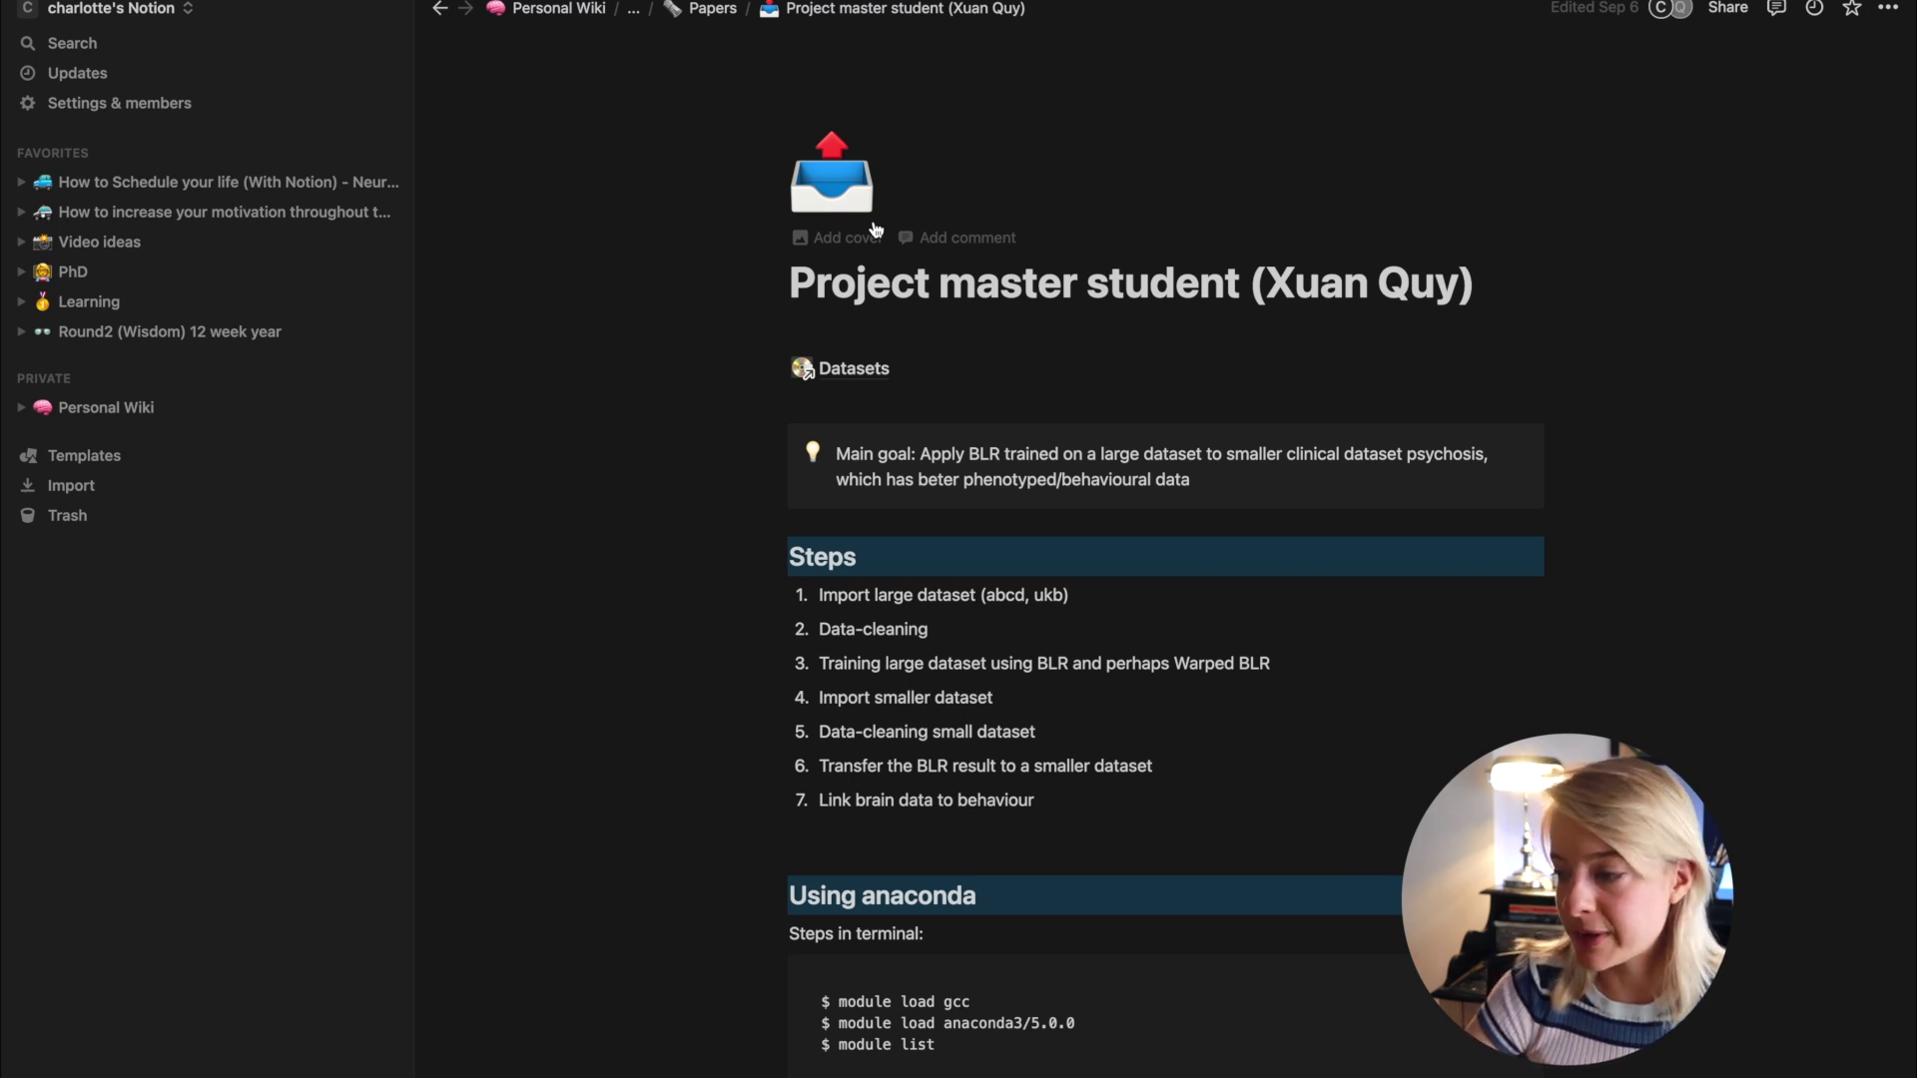
Select the 'Project master student' title and scroll down to the Using anaconda module-load section
{"action": "triple_click", "coordinate": [985, 283]}
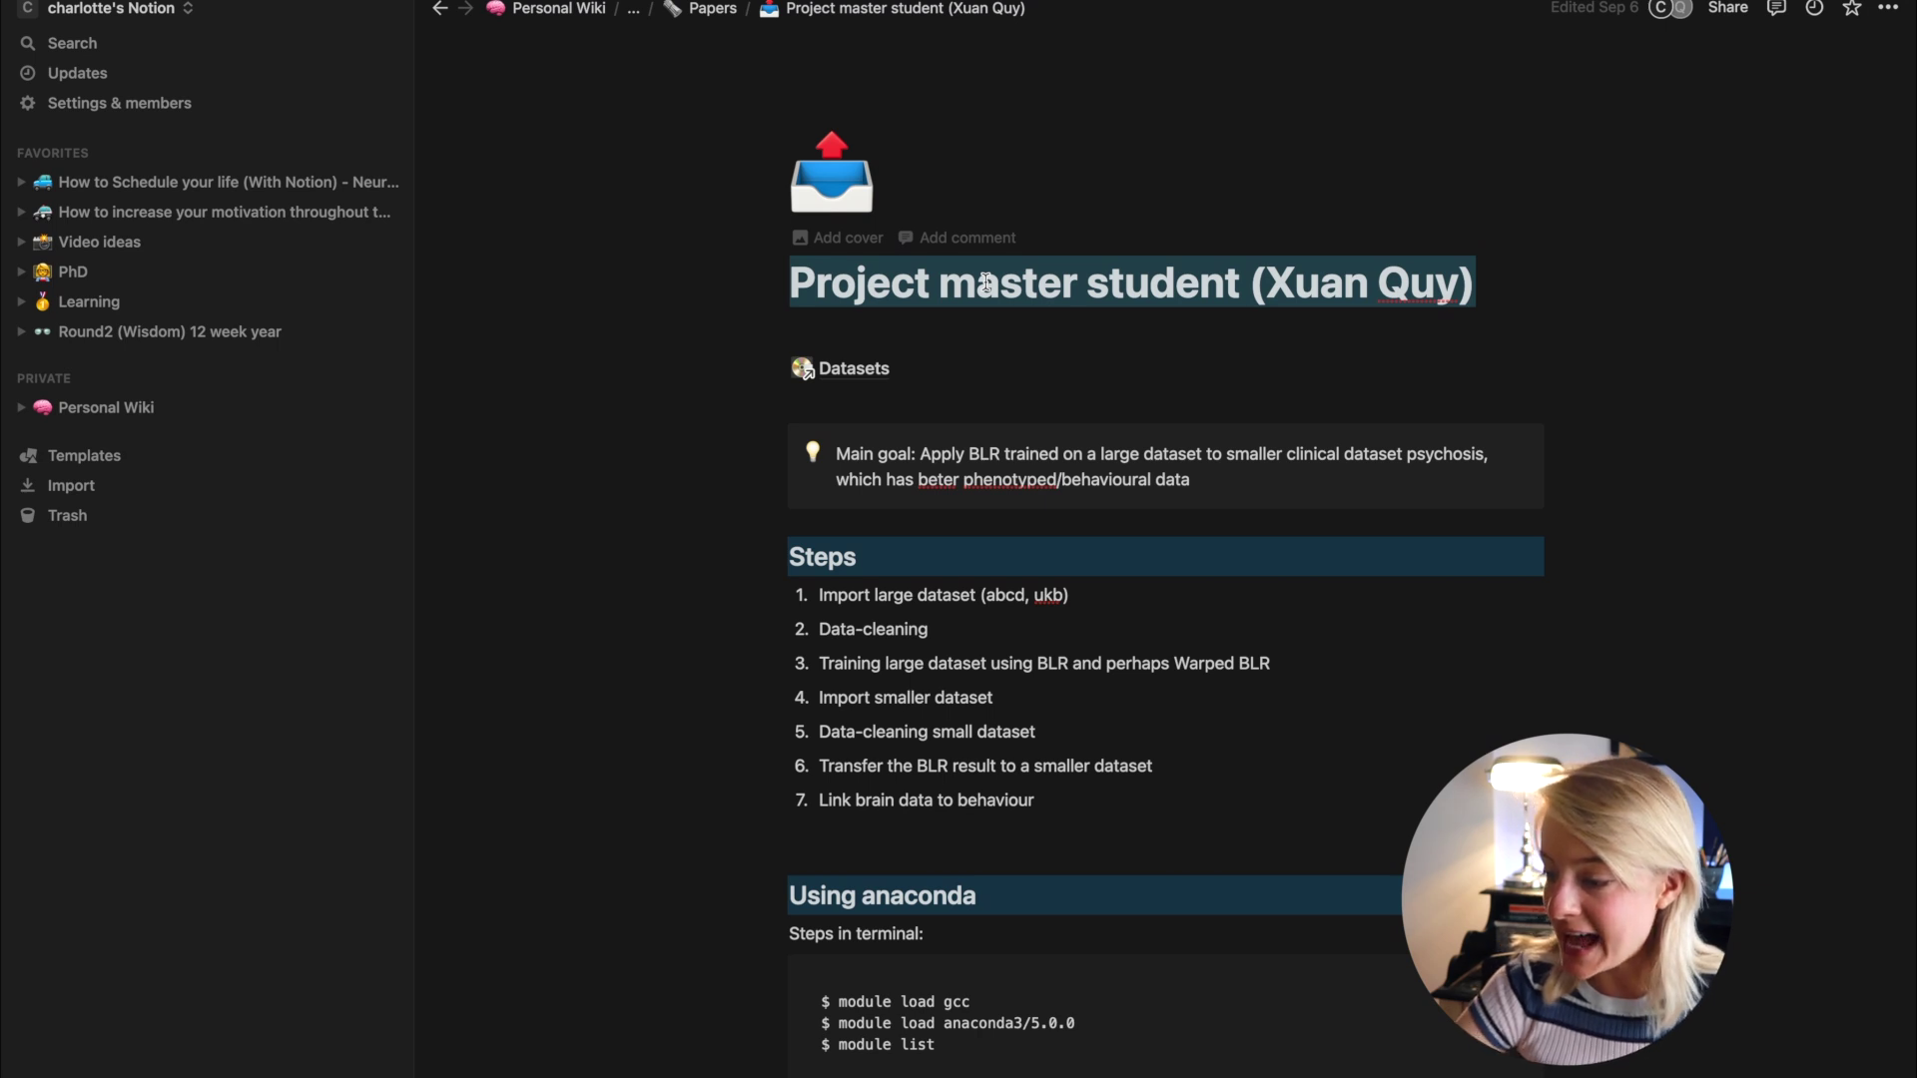
{"action": "scroll", "coordinate": [985, 283], "scroll_direction": "down", "scroll_amount": 2}
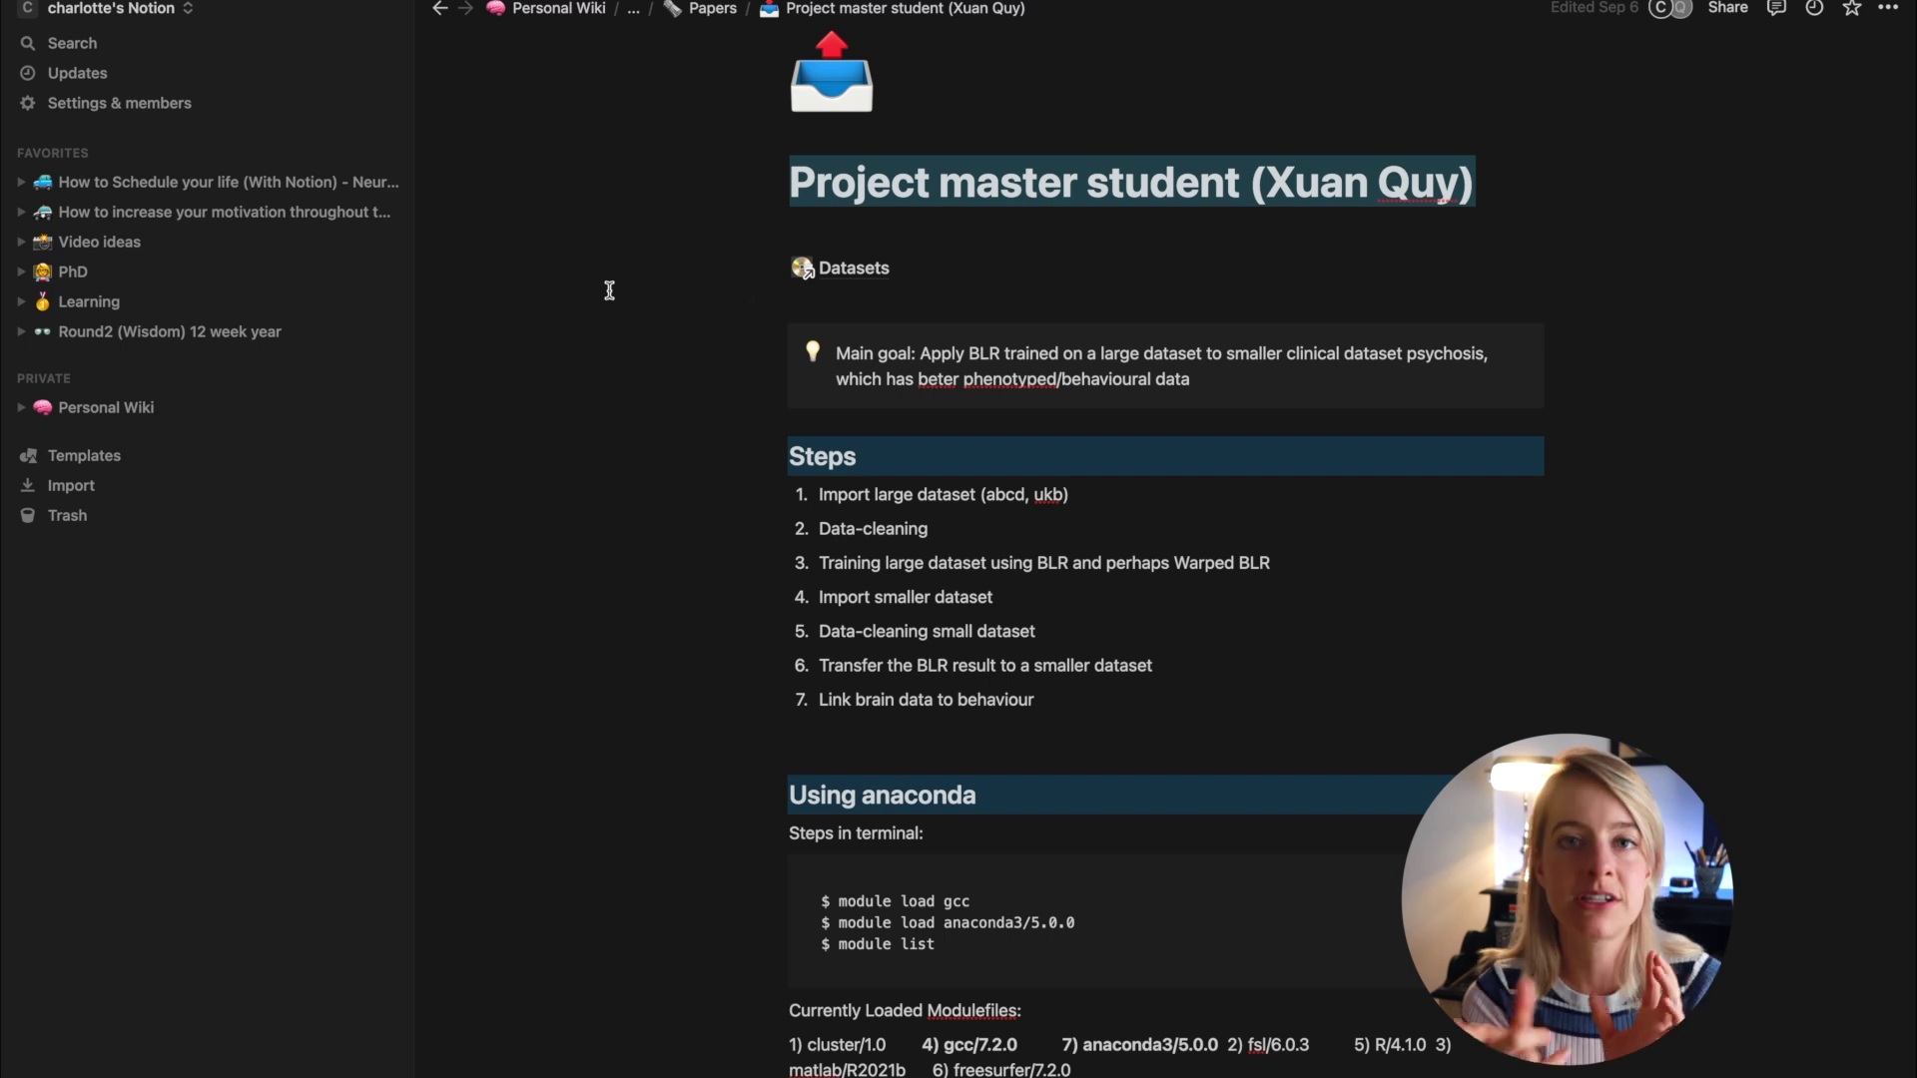